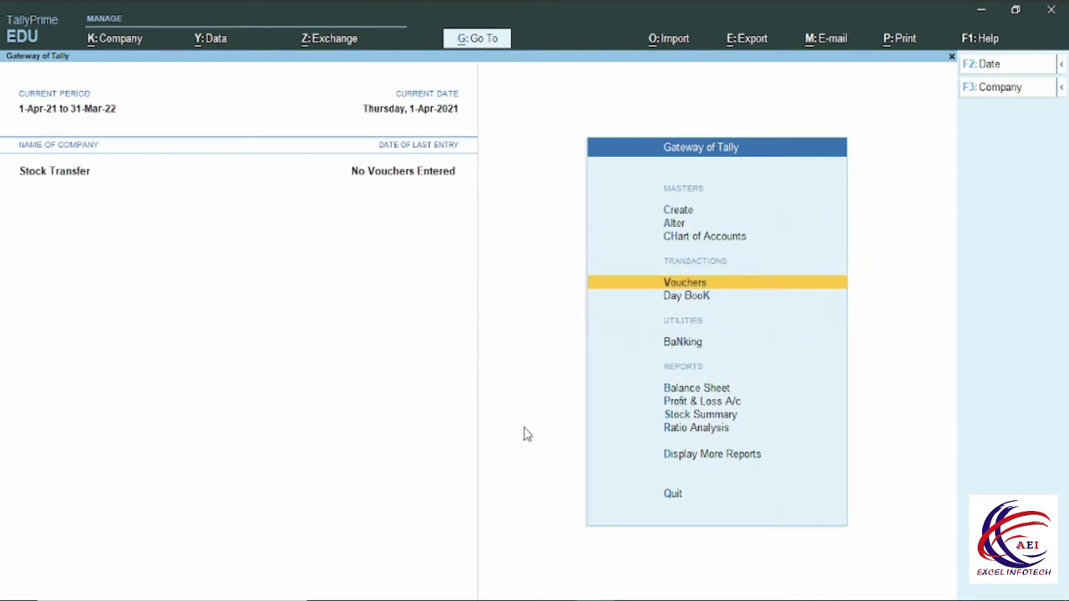
Step: Create a new location named Sant Nagar under Primary, without an alias
left_click(675, 209)
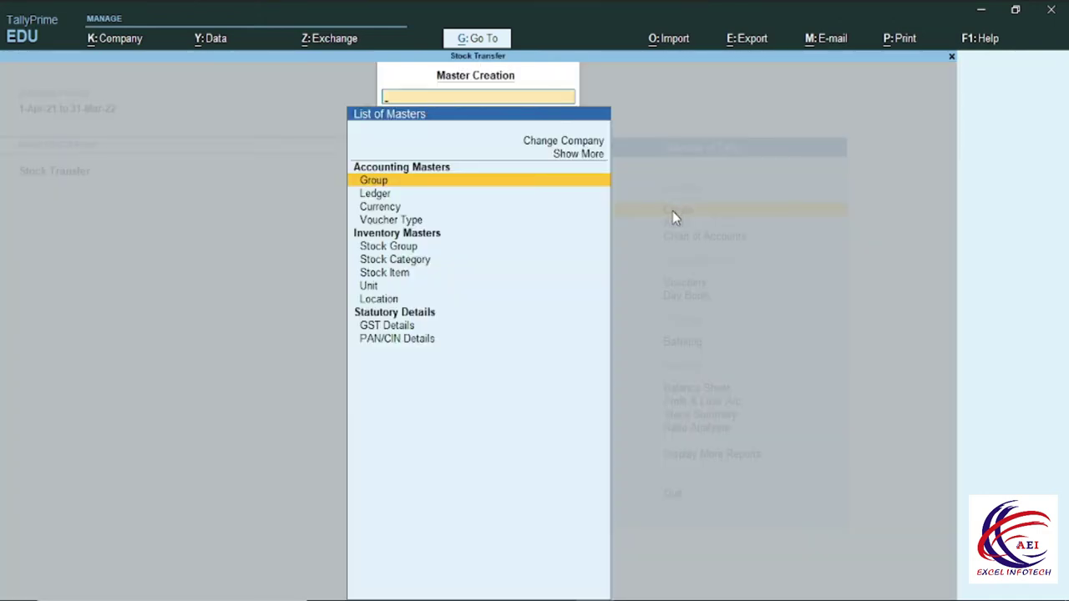
left_click(433, 238)
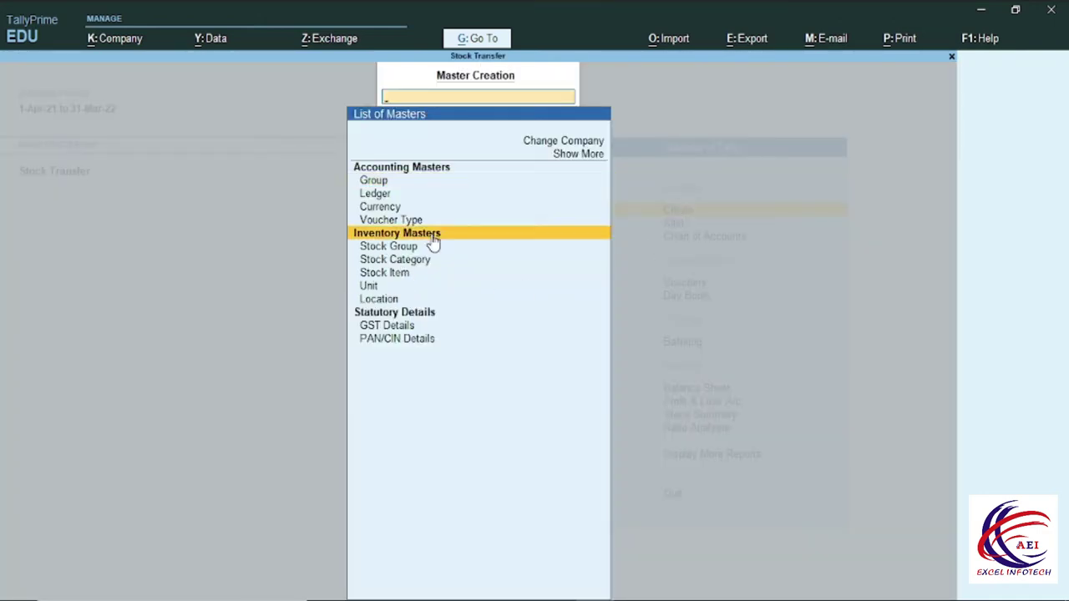
left_click(393, 301)
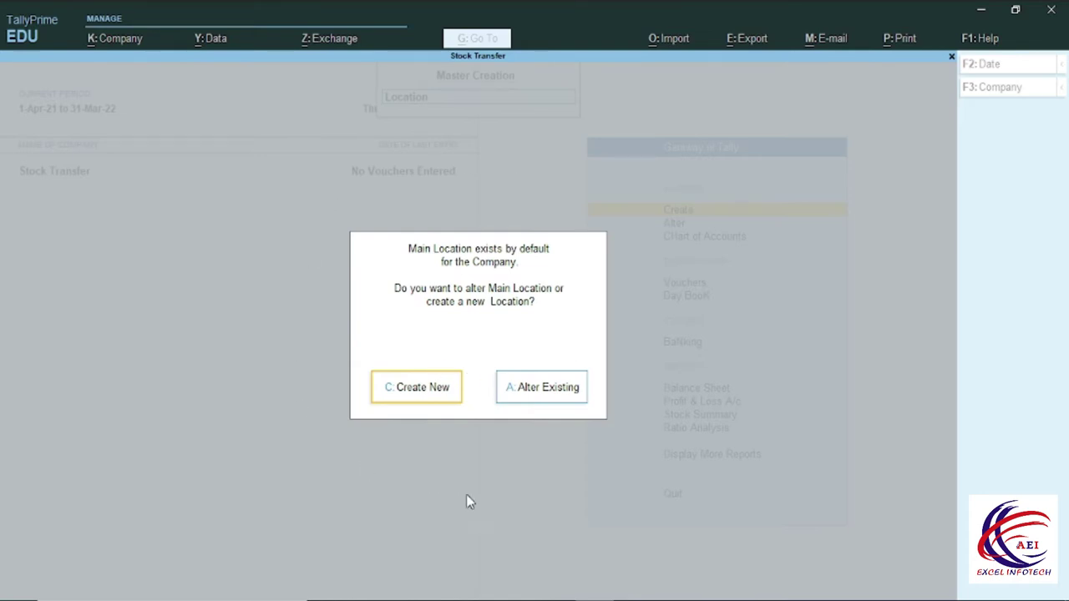
left_click(424, 389)
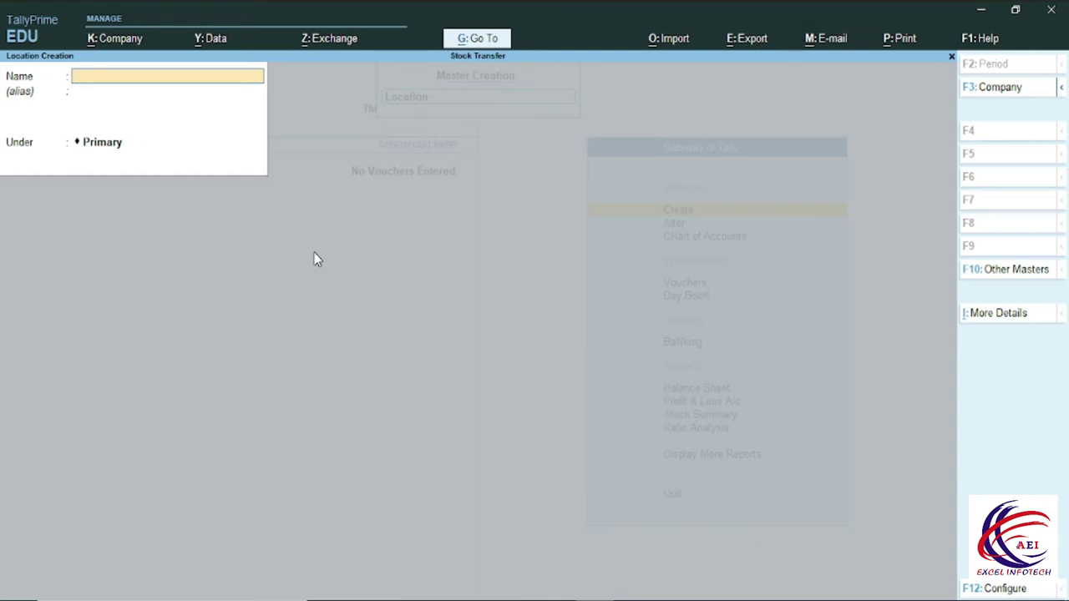
type("Sant Nagar")
key("Return")
key("Return")
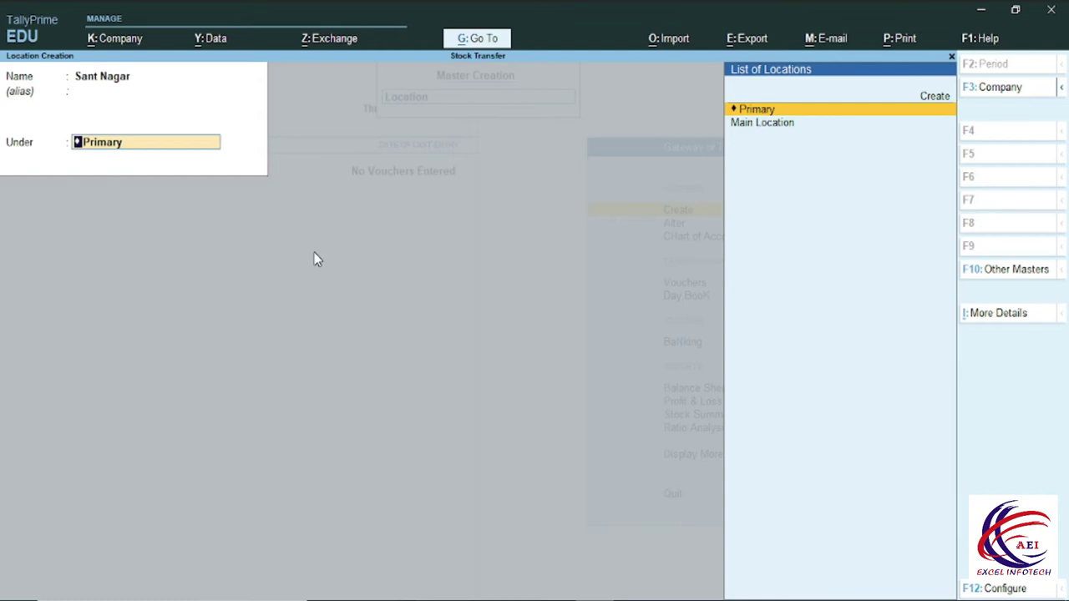
key("Return")
key("y")
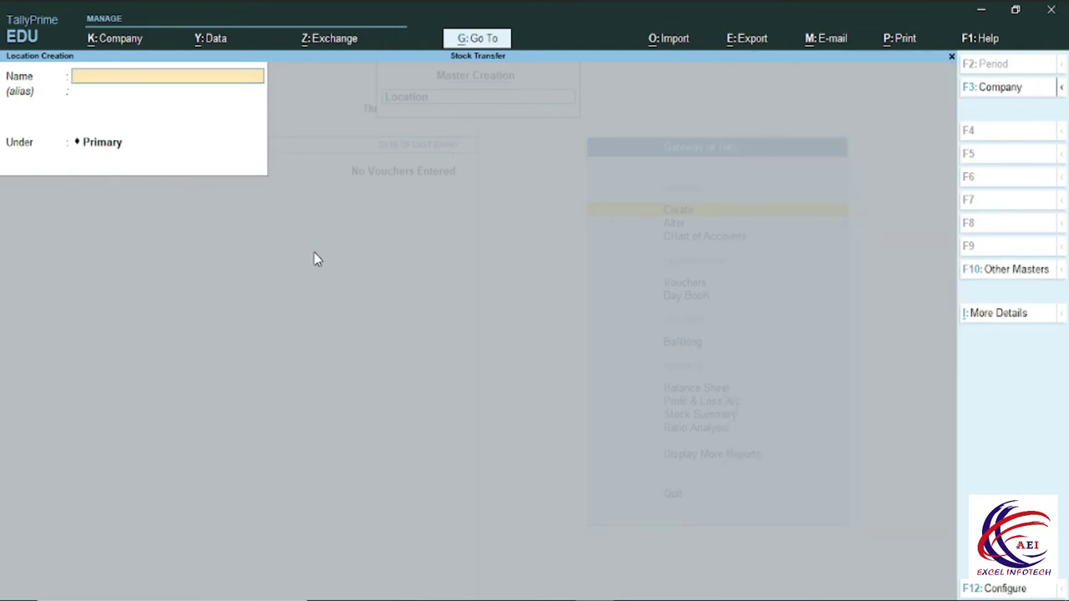
Step: Create a second location named Jharoda under Primary, without an alias
type("Jharoda")
key("Return")
key("Return")
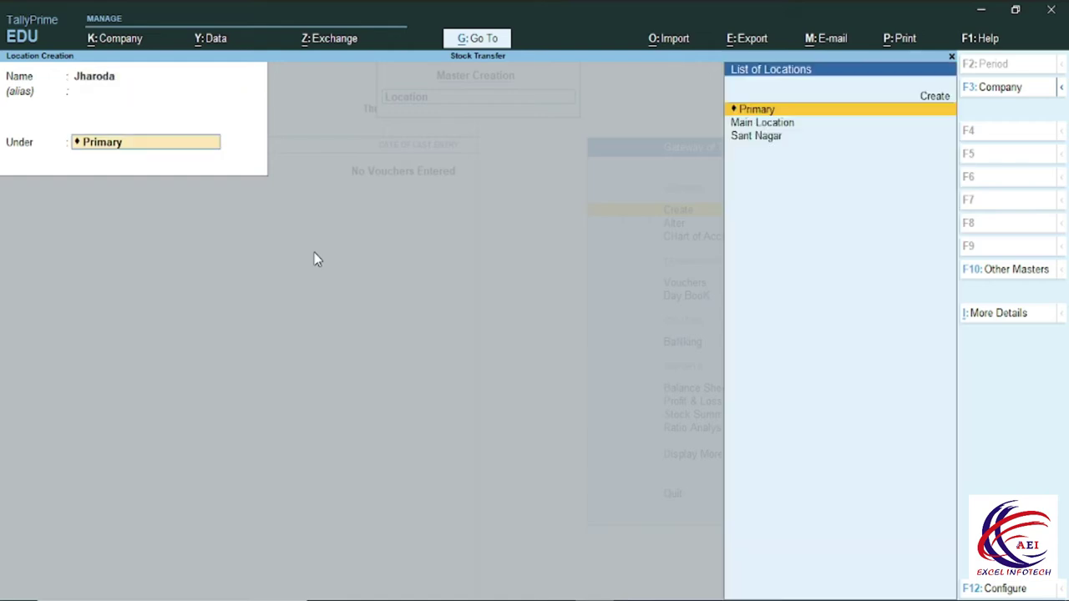
key("Return")
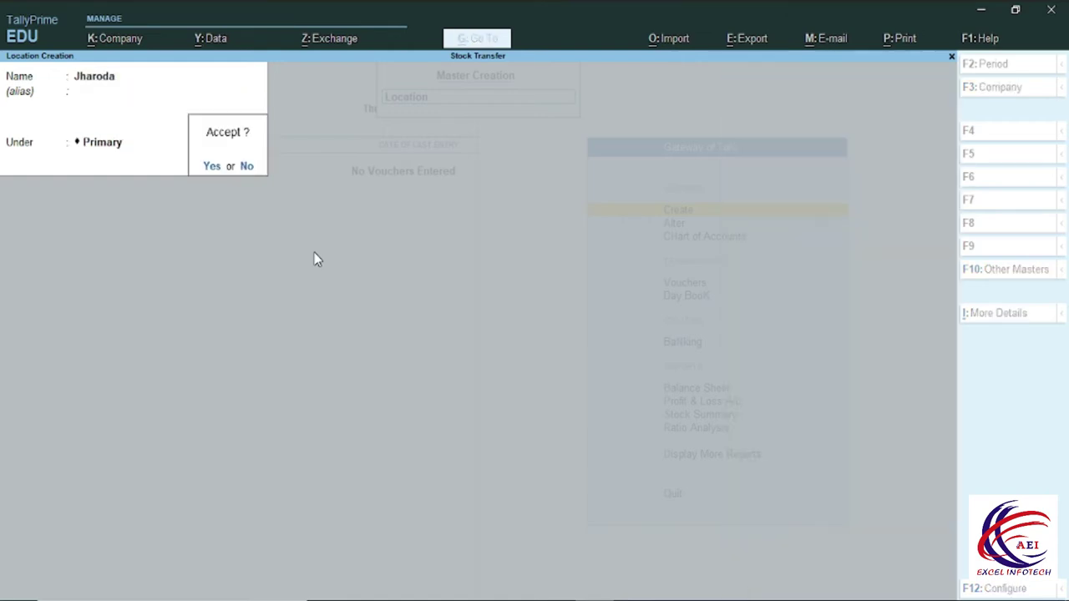
key("y")
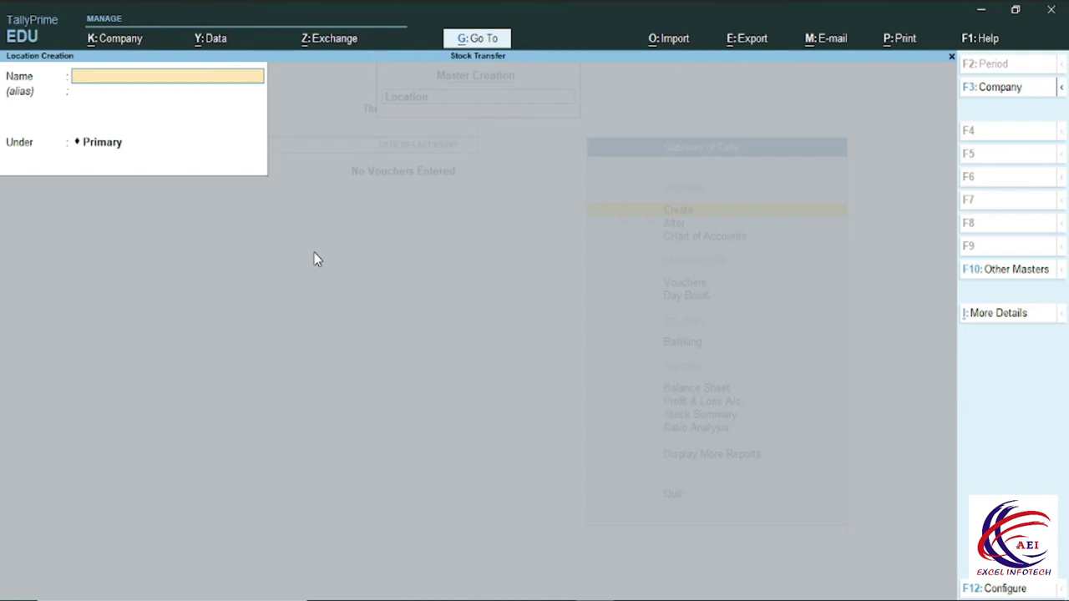
Step: Create a location named In Location under Main Location, then leave master creation
type("In T")
type("ocation")
key("Return")
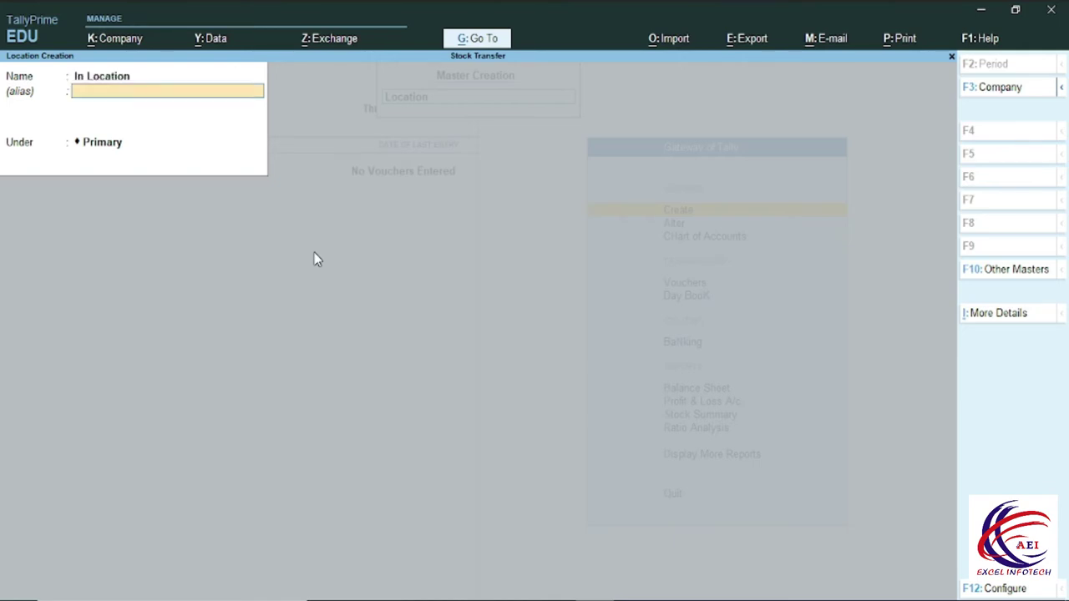
key("Return")
key("Down")
key("Down")
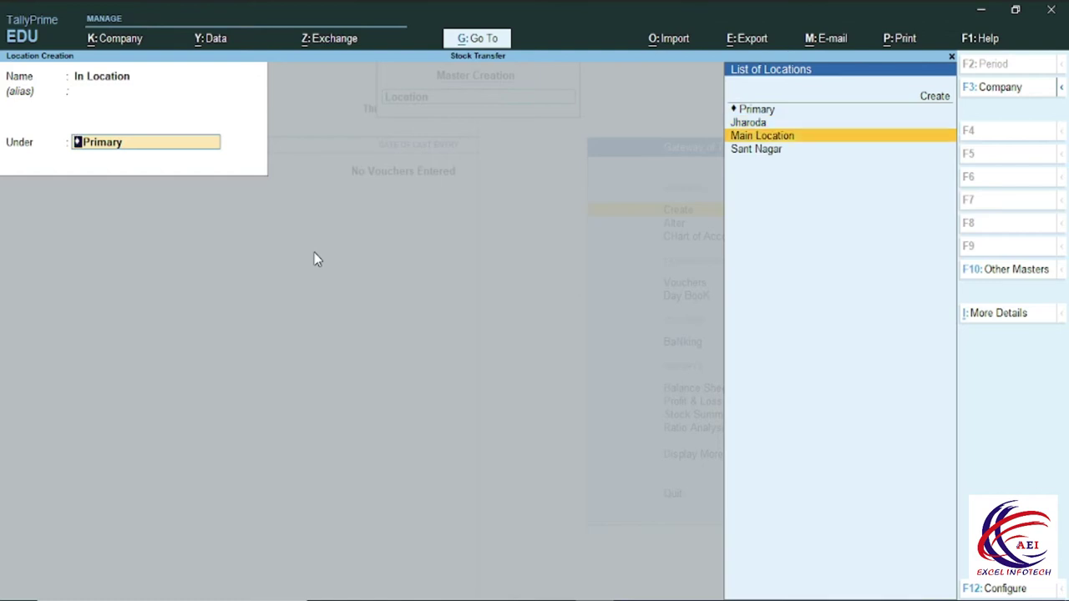
key("Return")
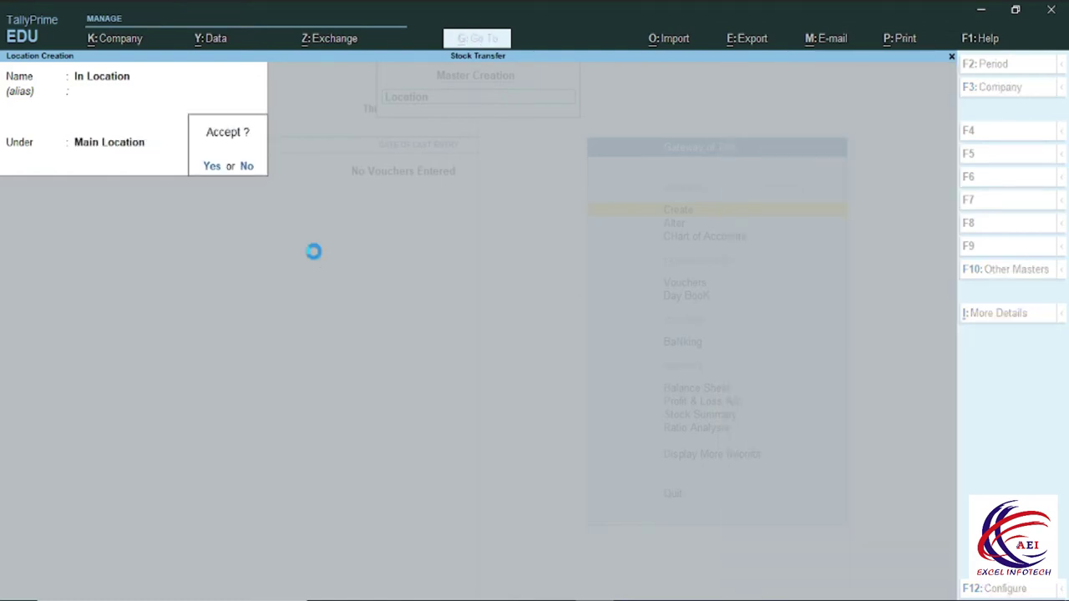
key("Return")
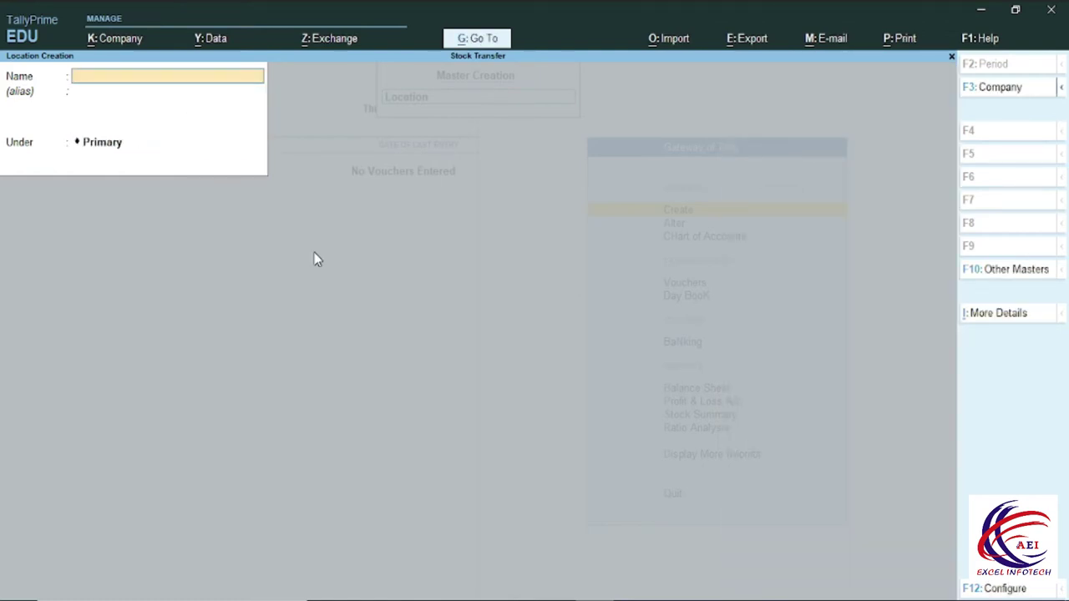
key("Escape")
key("Return")
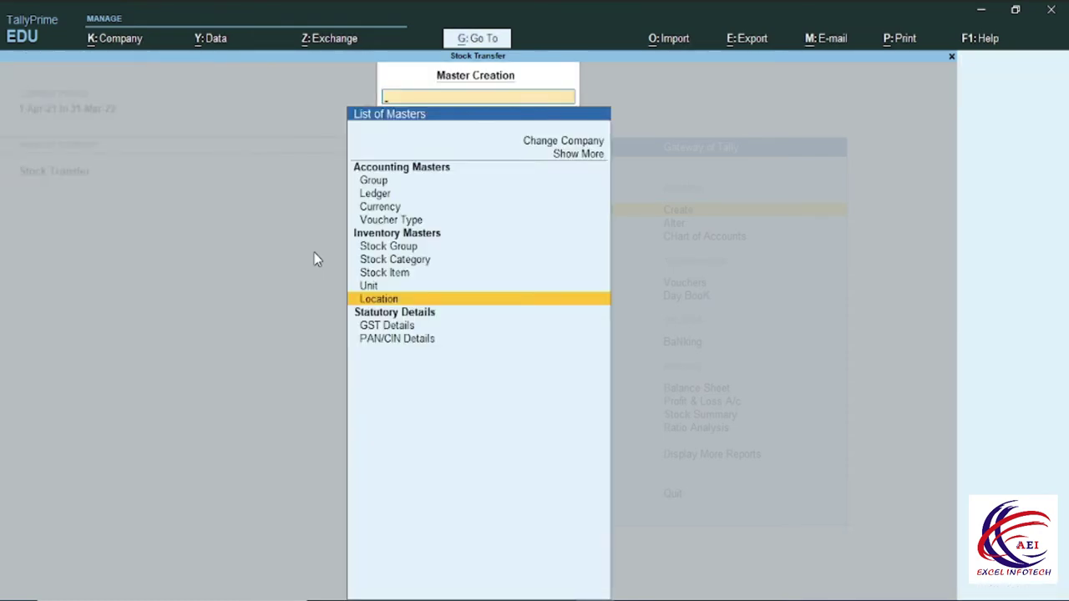
key("Escape")
Step: Start a new purchase voucher and leave its supplier invoice number blank
key("Down")
key("Down")
key("Down")
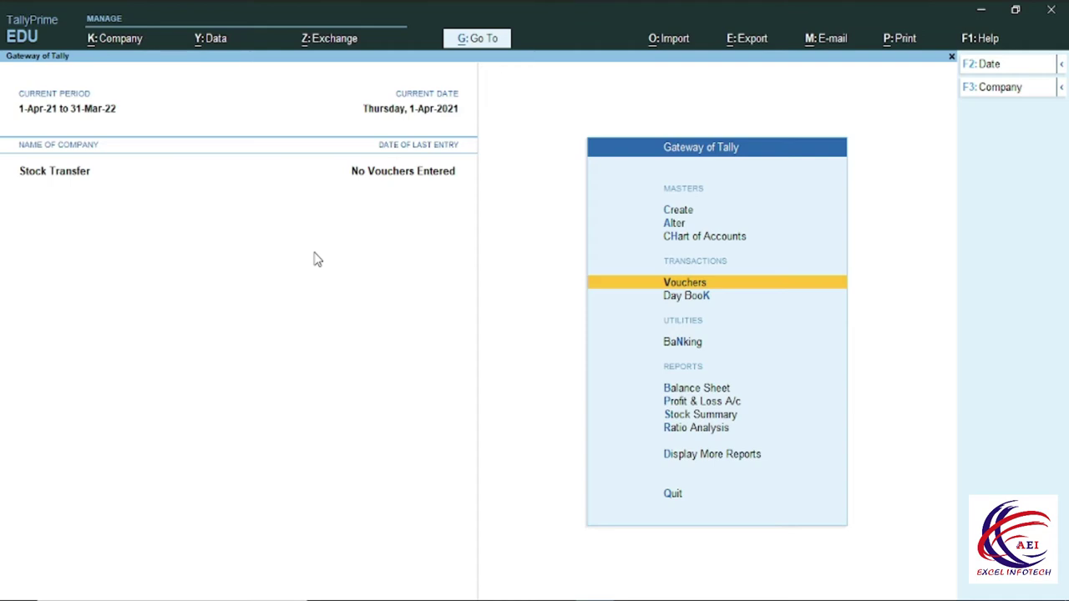
key("Return")
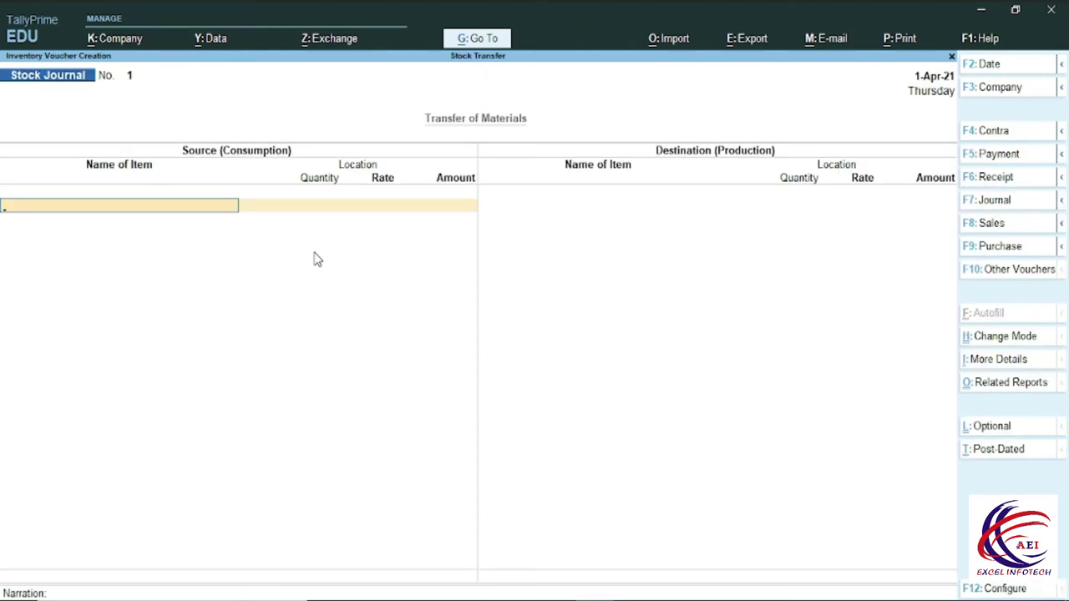
key("F9")
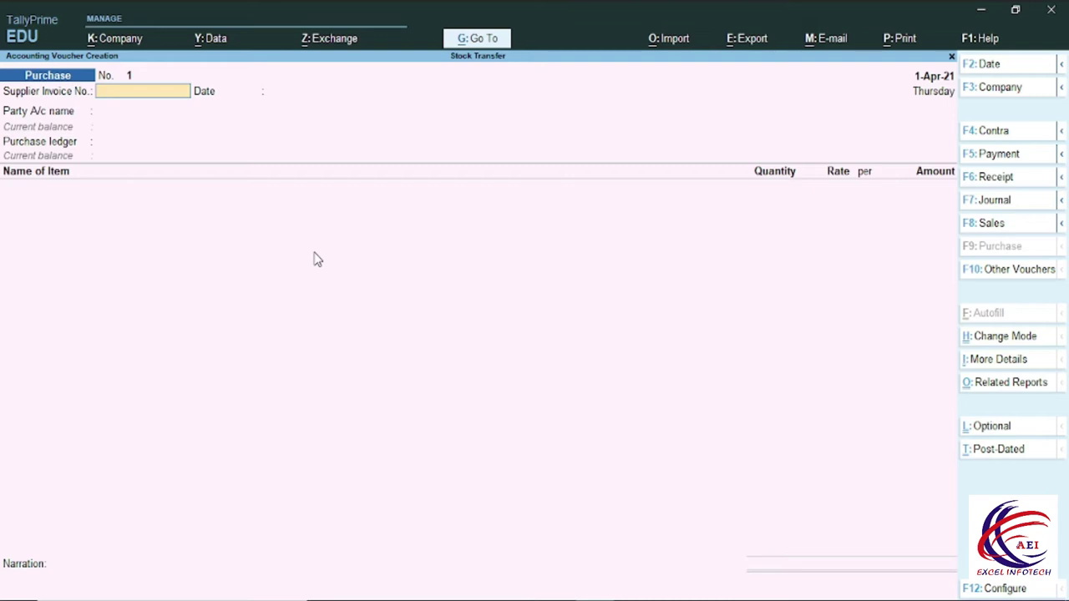
key("Return")
key("Return")
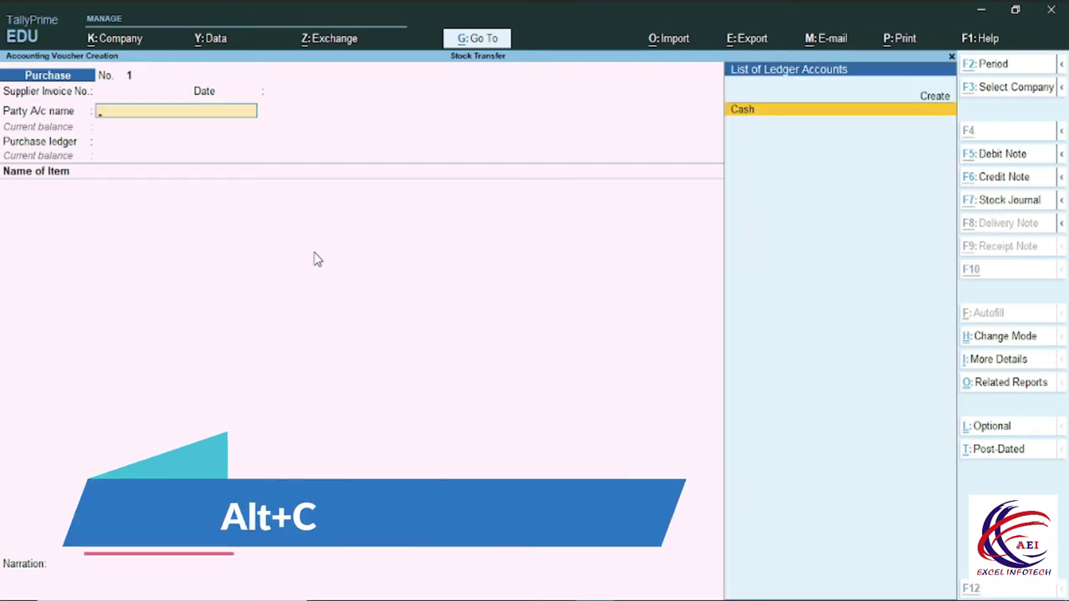
Step: For the voucher's party account, add a ledger named Aditya Corp. under the Sundry Creditors group
key("alt+c")
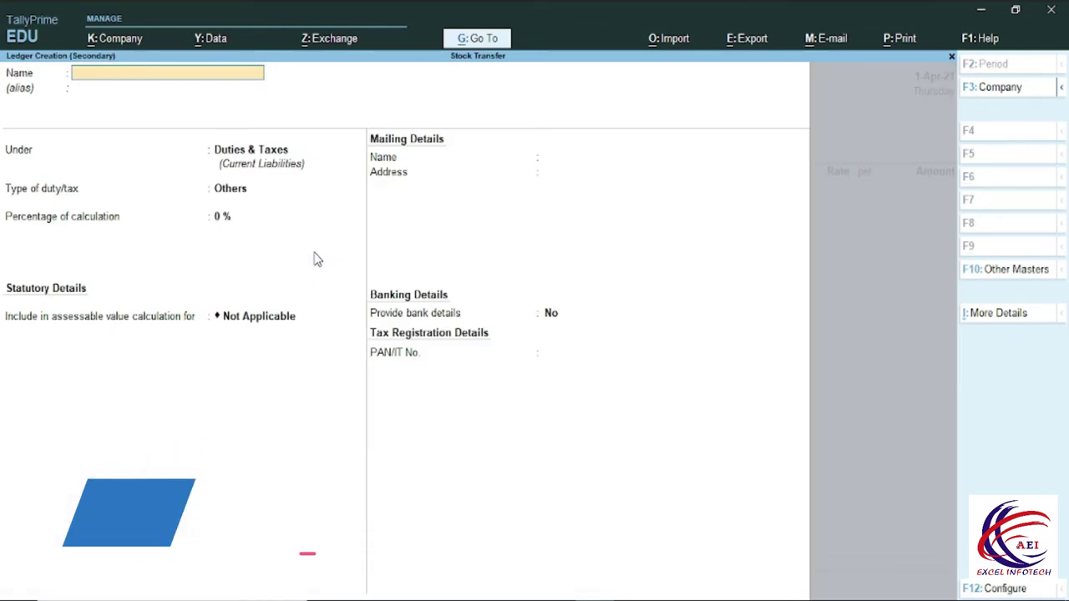
type("A")
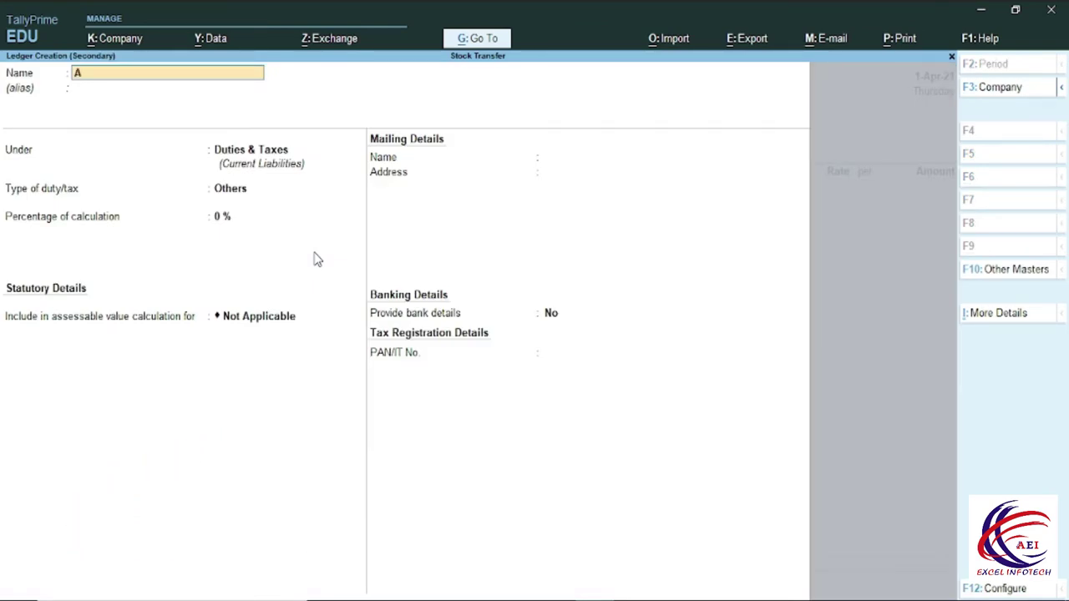
type("ditya Corp.")
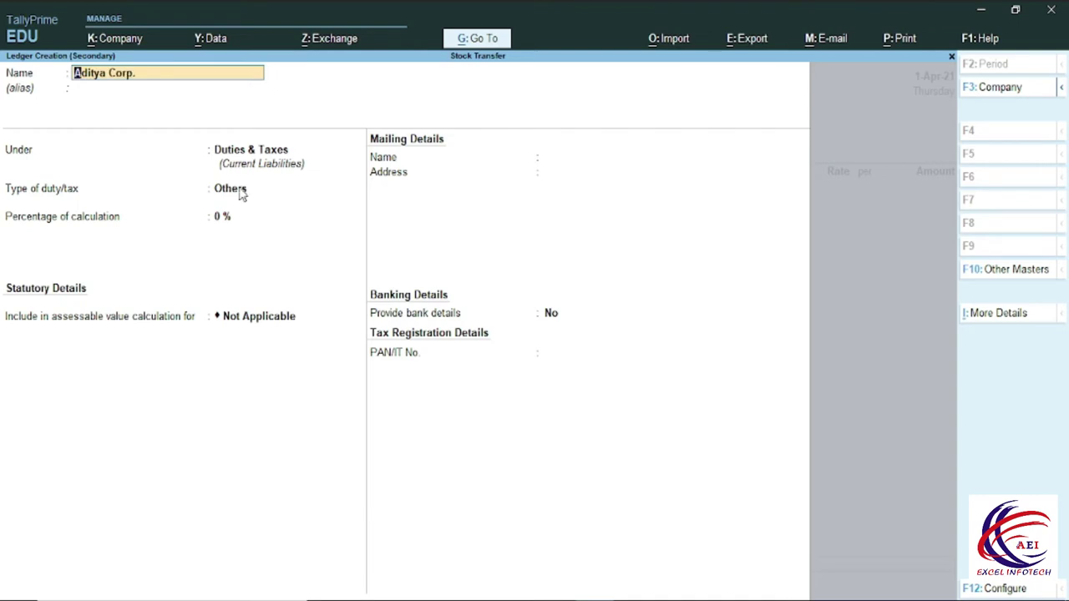
key("Return")
type("S")
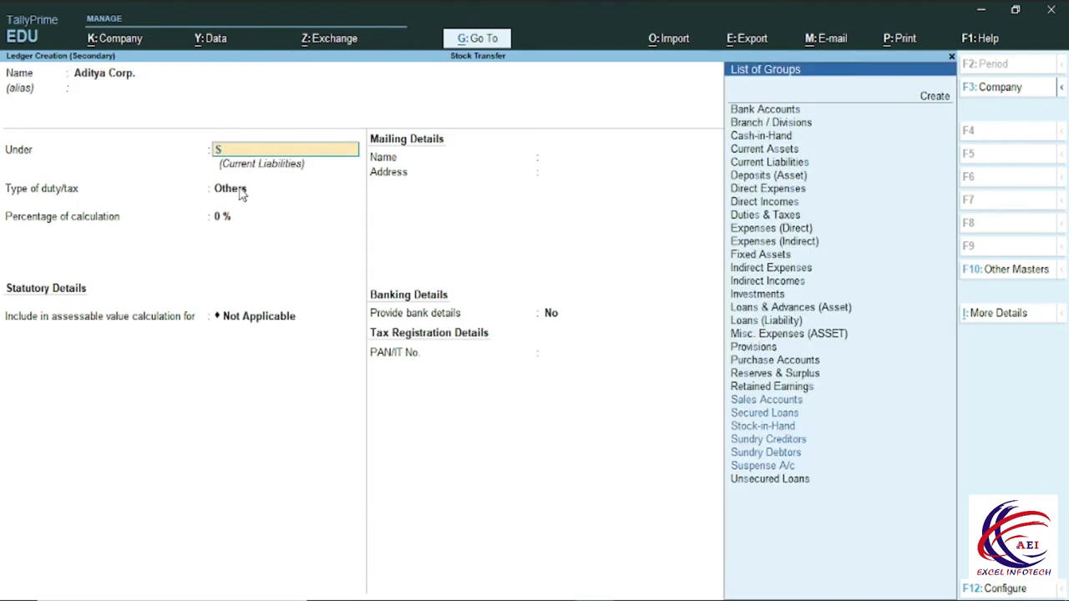
type("u")
key("Down")
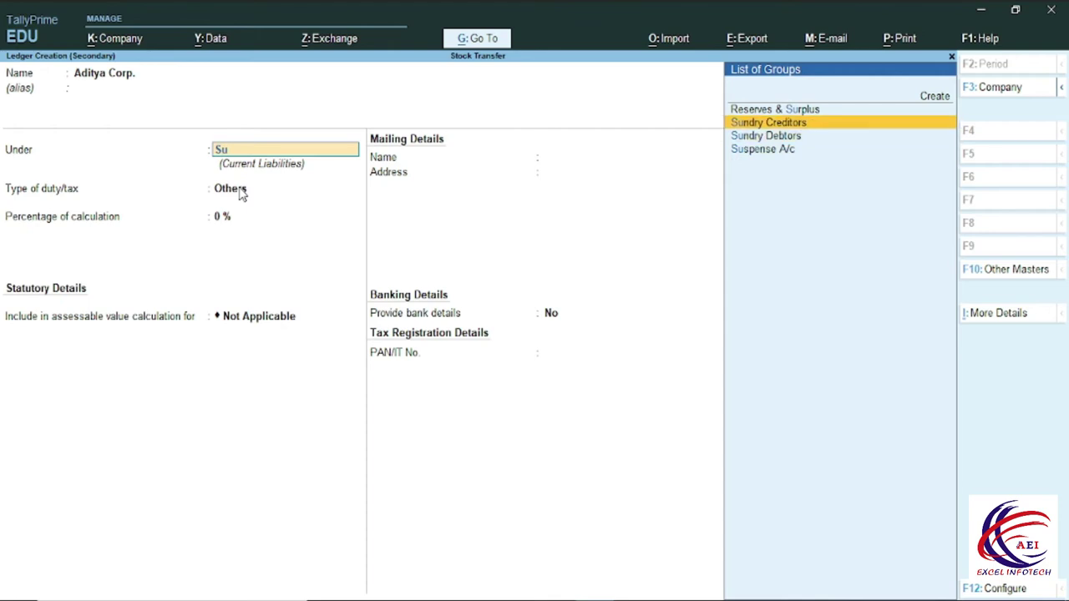
key("Return")
Step: Save the Aditya Corp. ledger with its default details and state Delhi, and accept the voucher's receipt and party details
key("Return")
key("Return")
key("Return")
key("Return")
key("Return")
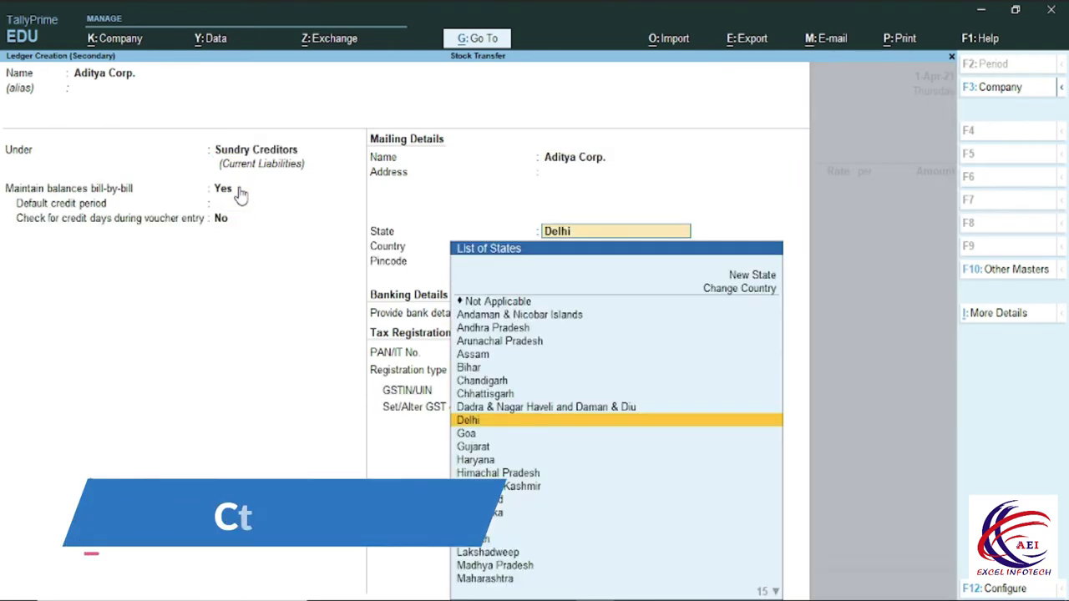
key("ctrl+a")
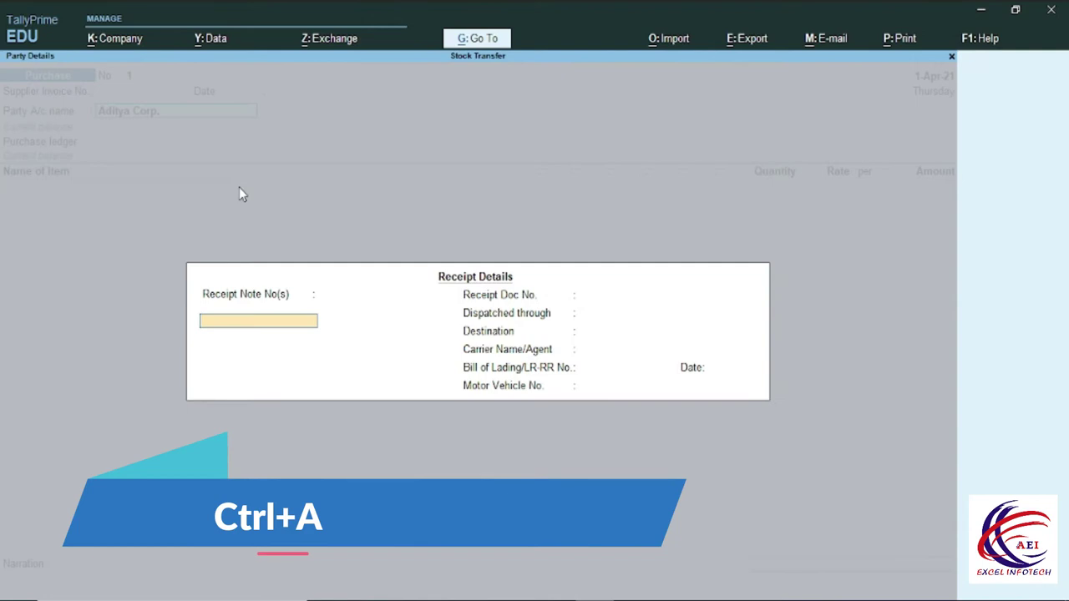
key("ctrl+a")
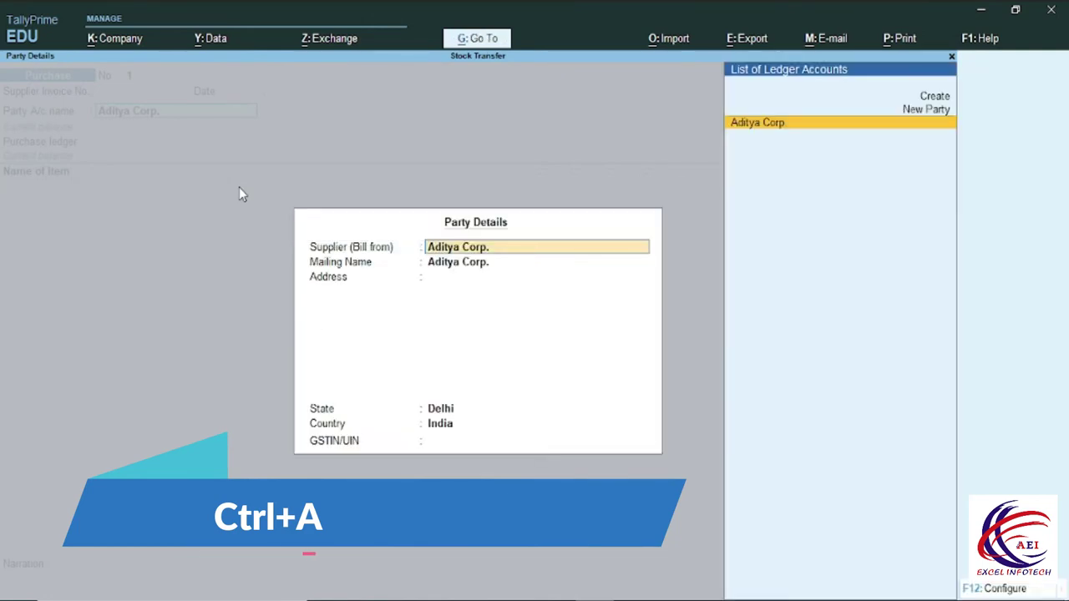
key("ctrl+a")
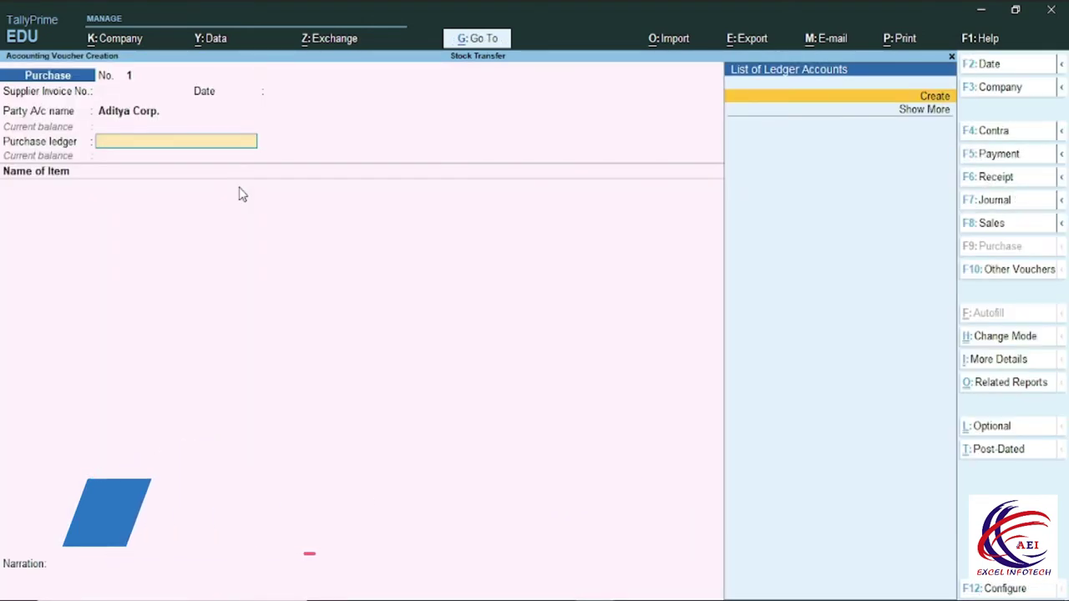
Step: For the voucher's purchase ledger, add a ledger named Purchase under the Purchase Accounts group
key("alt+c")
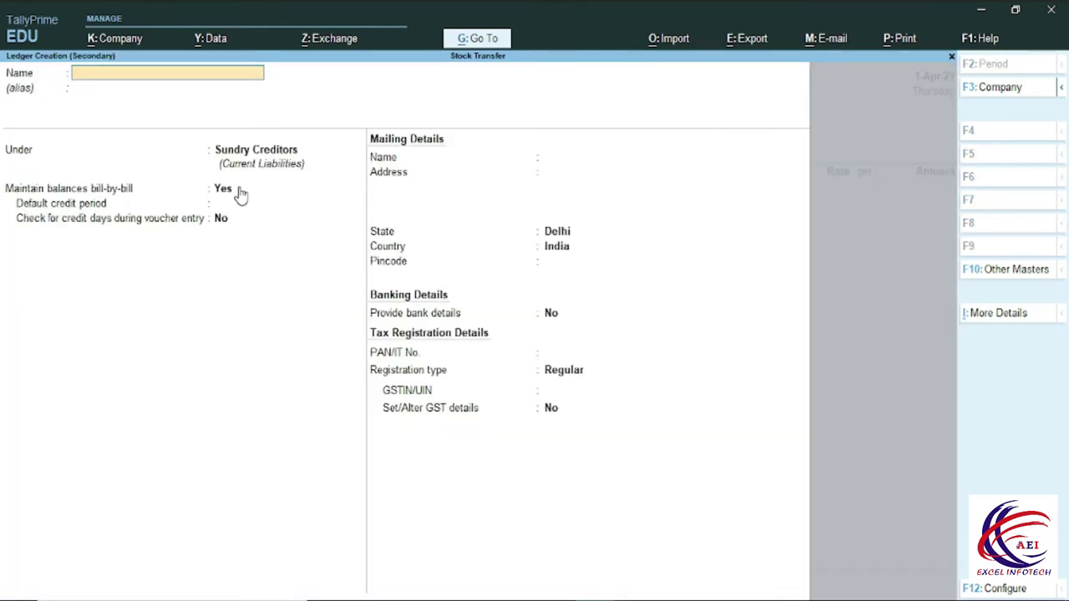
type("Purchase")
key("Return")
type("p")
key("Down")
key("Up")
key("Return")
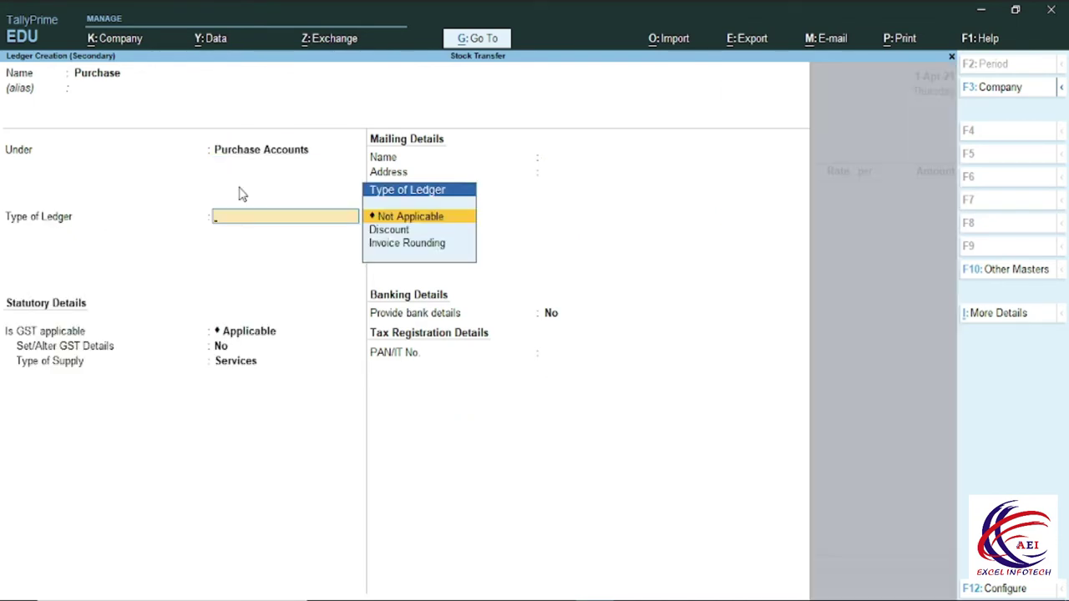
Step: Keep the ledger type Not Applicable and GST Applicable, set the type of supply to Goods, and save the Purchase ledger
key("Return")
key("Return")
key("Return")
key("Up")
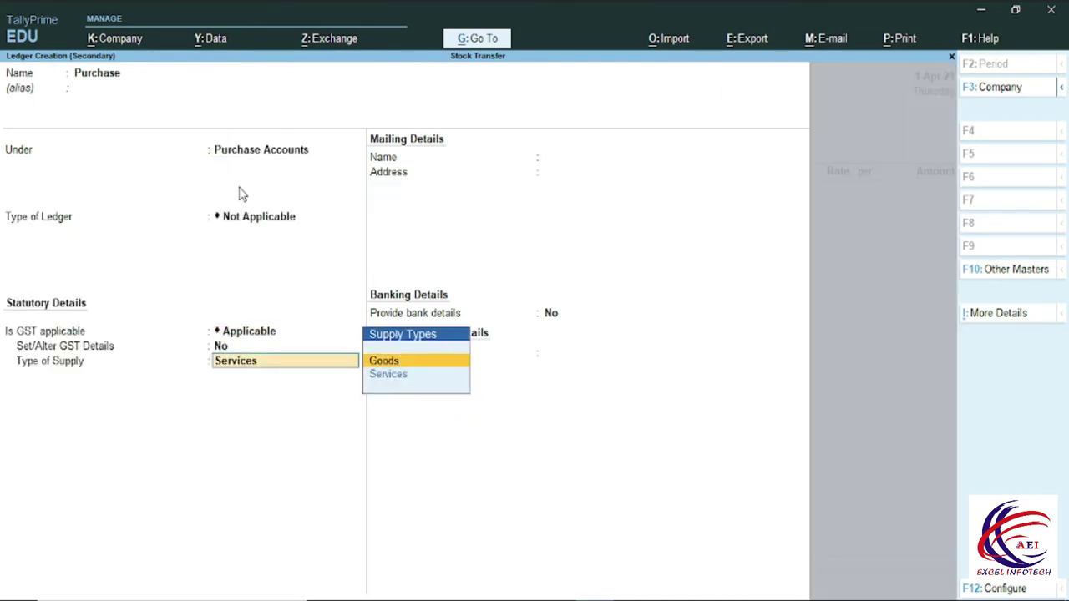
key("Return")
key("ctrl+a")
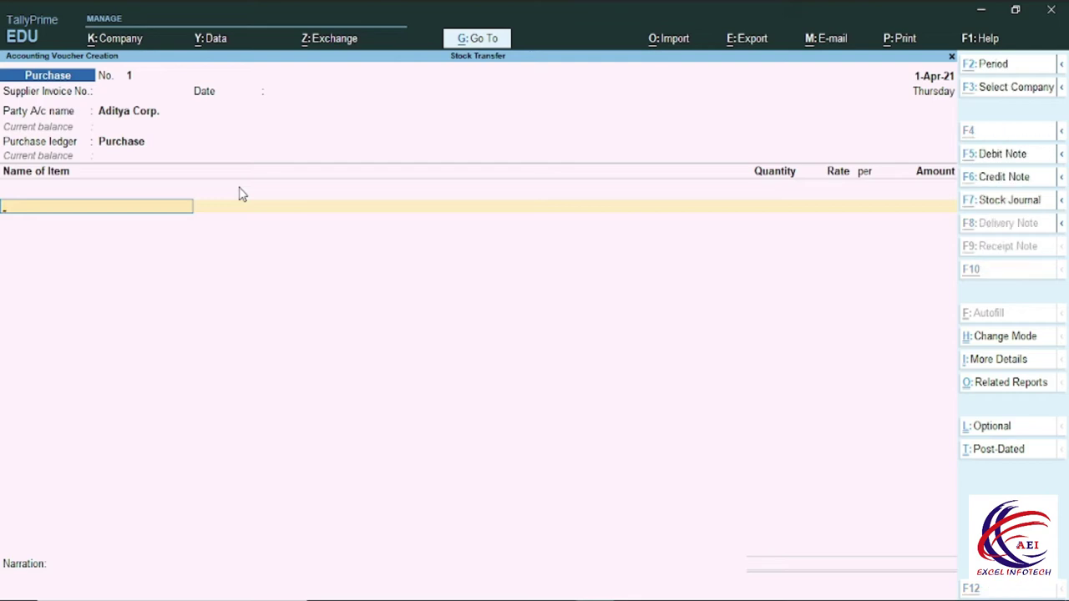
Step: For the voucher's first item line, start a new stock item named Mouse, keeping default ledgers for invoicing at No
key("alt+c")
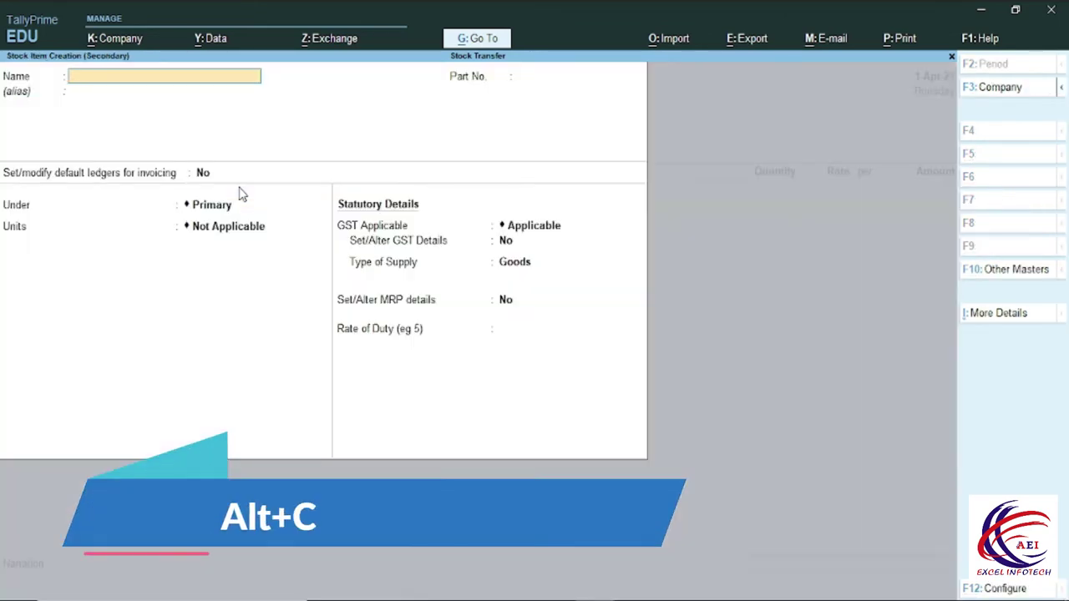
type("M")
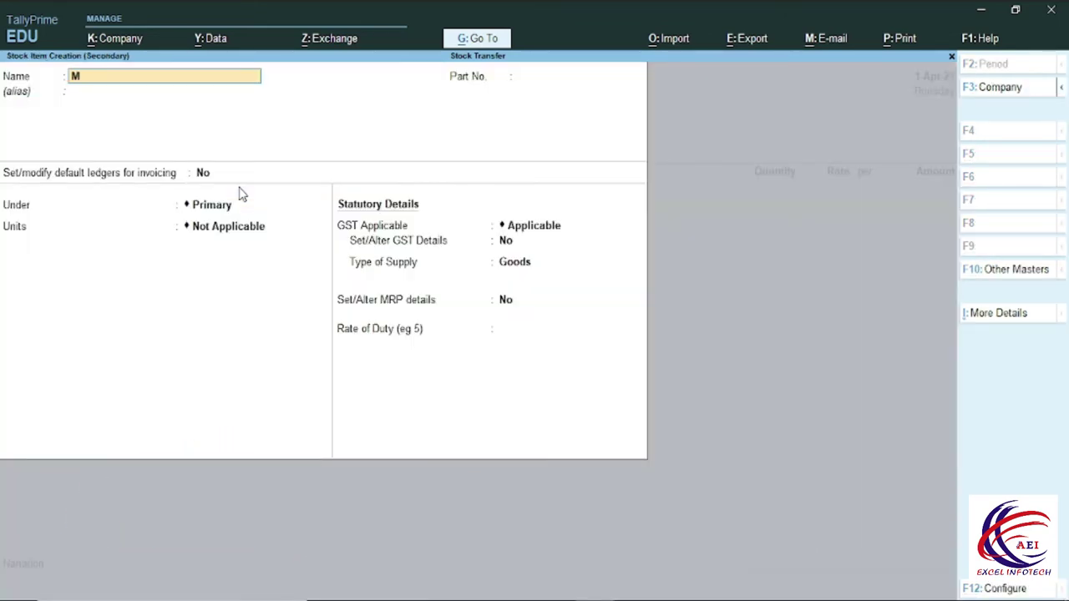
type("ouse")
key("Return")
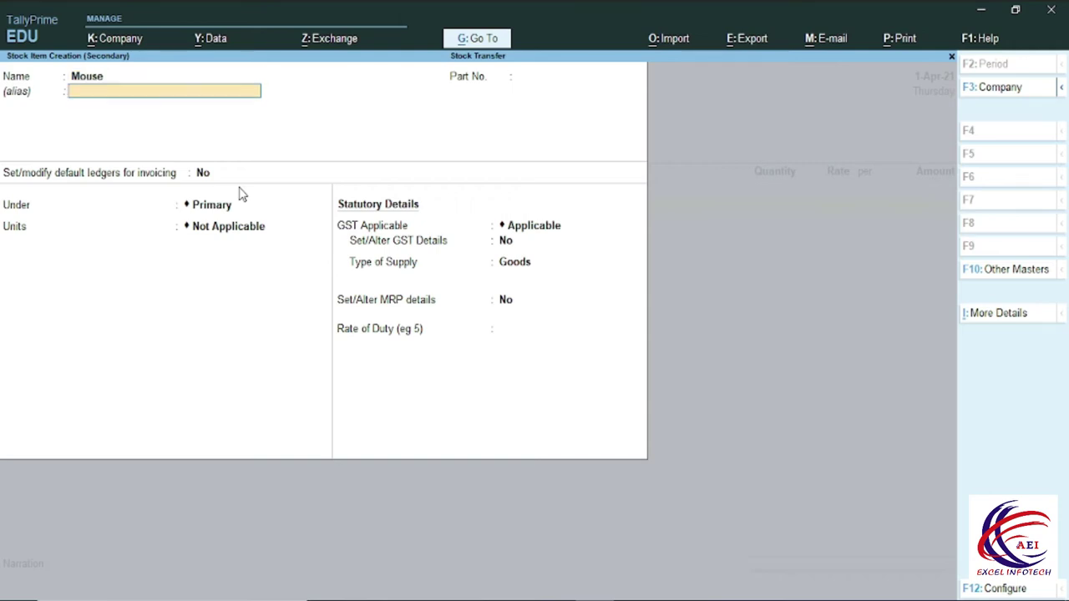
key("Return")
key("Return")
key("Return")
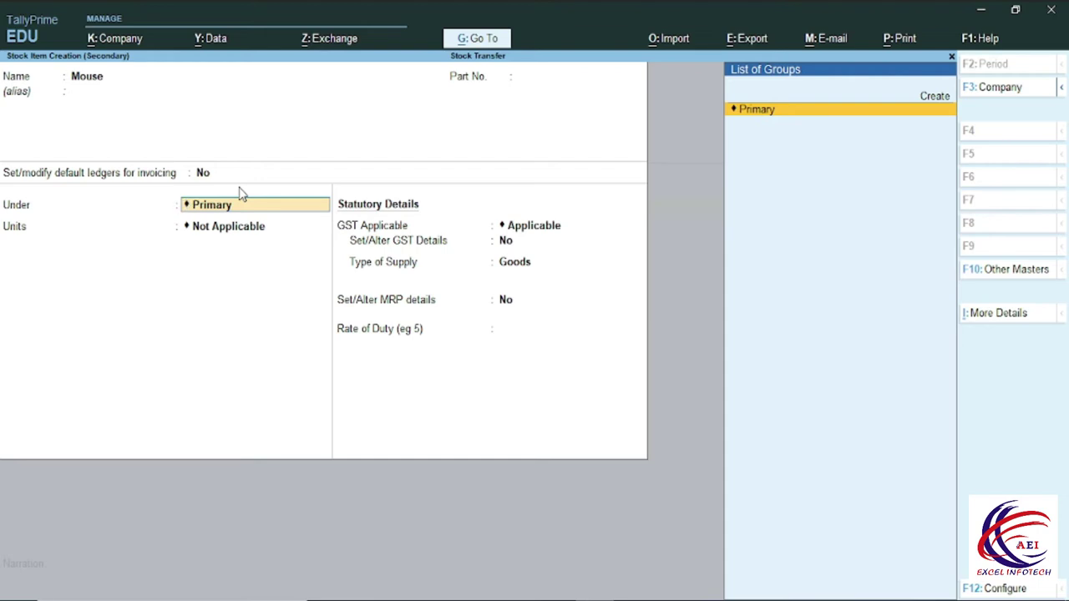
Step: For the Mouse item's group, add a stock group named Dell under Primary, without adding item quantities
key("alt")
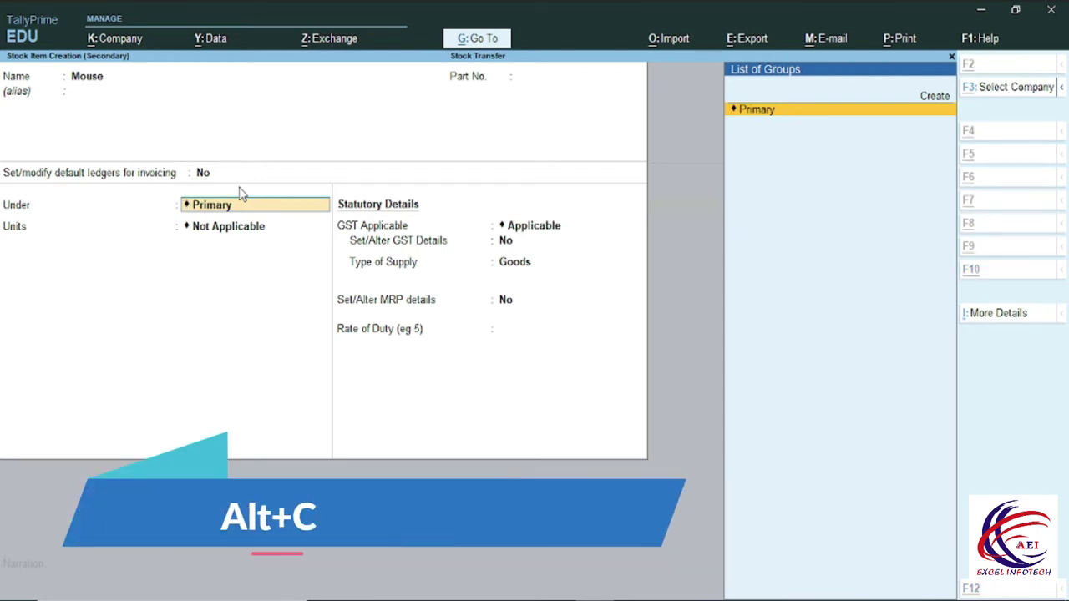
key("alt+c")
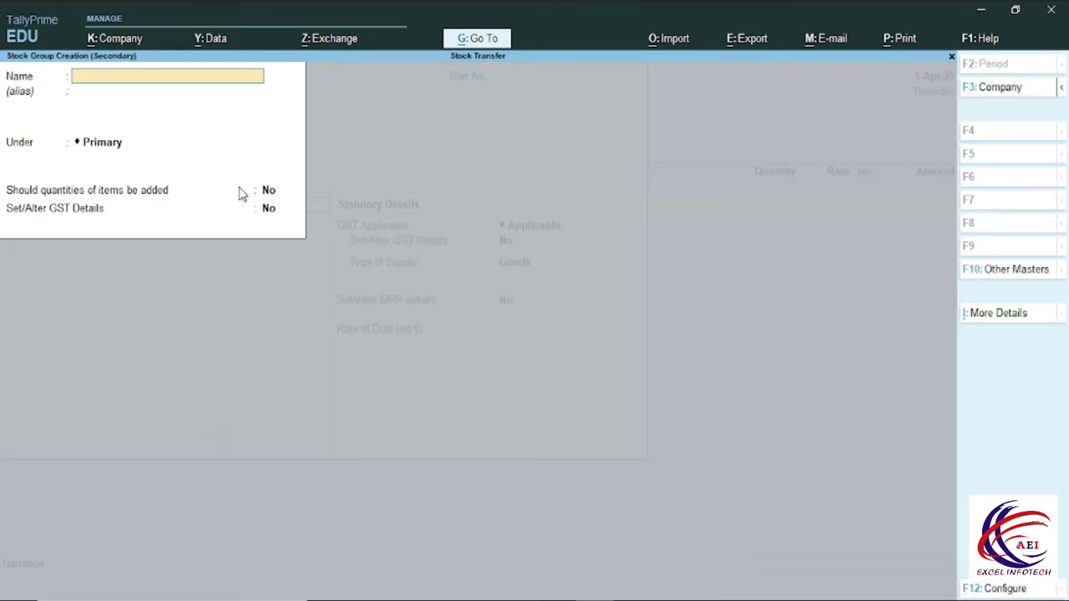
type("Dell")
key("Return")
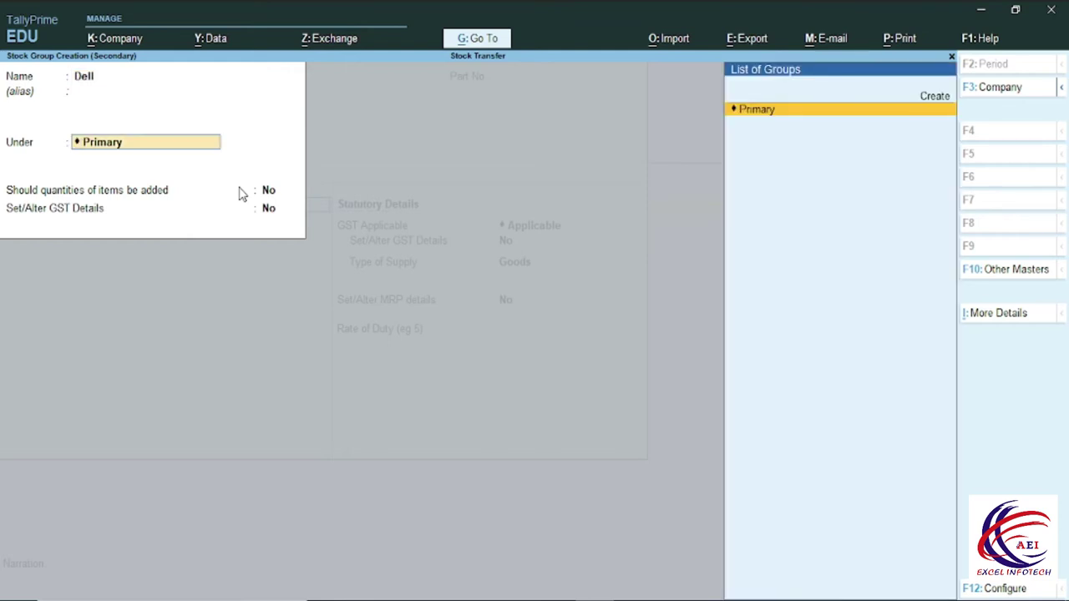
key("Return")
key("Return")
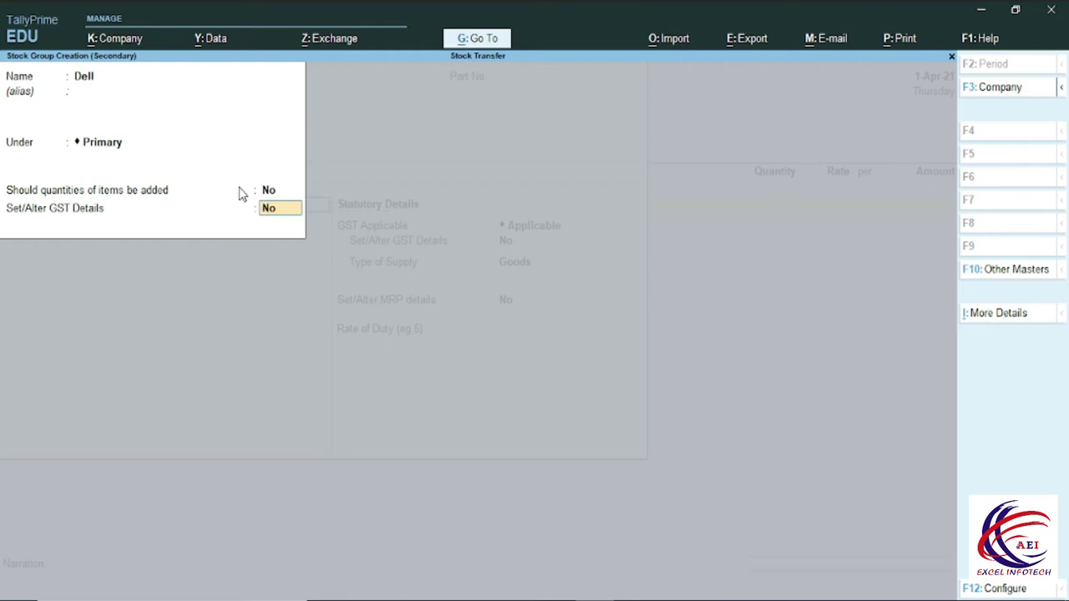
Step: Enable GST details for the Dell stock group, set it to Taxable with 18% integrated tax, and save the group
type("y")
key("Return")
key("Down")
key("Down")
key("Down")
key("Return")
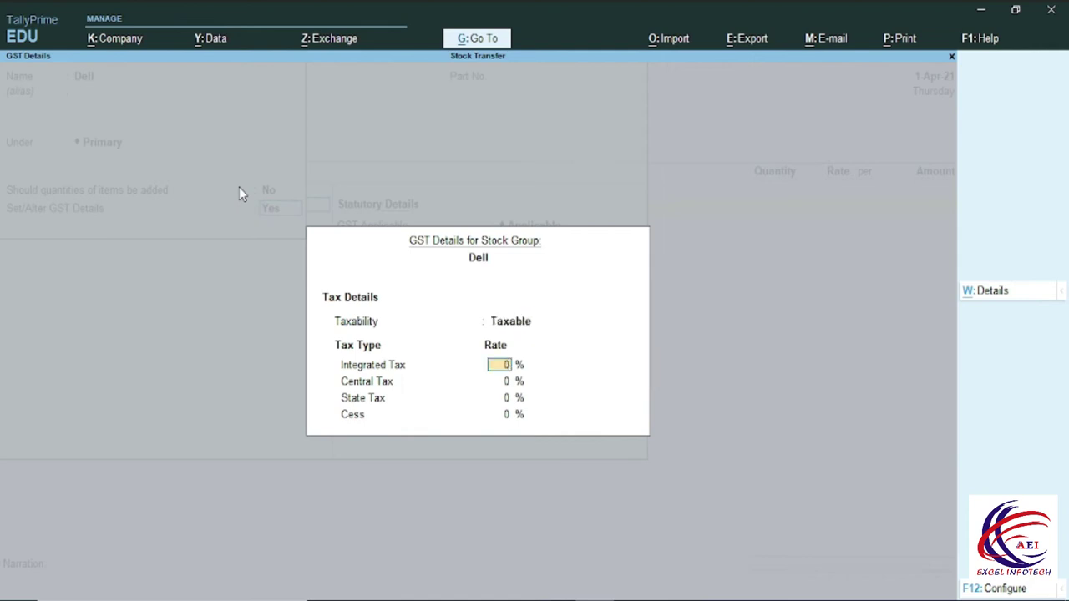
type("18")
key("Return")
key("Return")
key("Return")
key("Return")
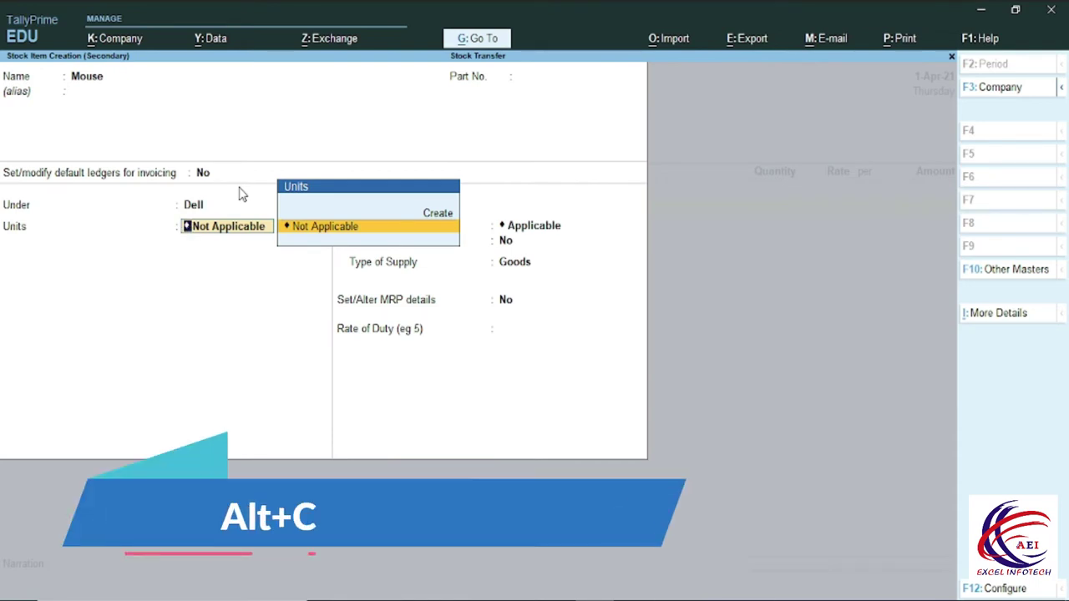
Step: For the Mouse item's unit, create a simple unit Nos. with formal name Numbers, UQC NOS-NUMBERS and 0 decimal places
key("alt+c")
key("alt+c")
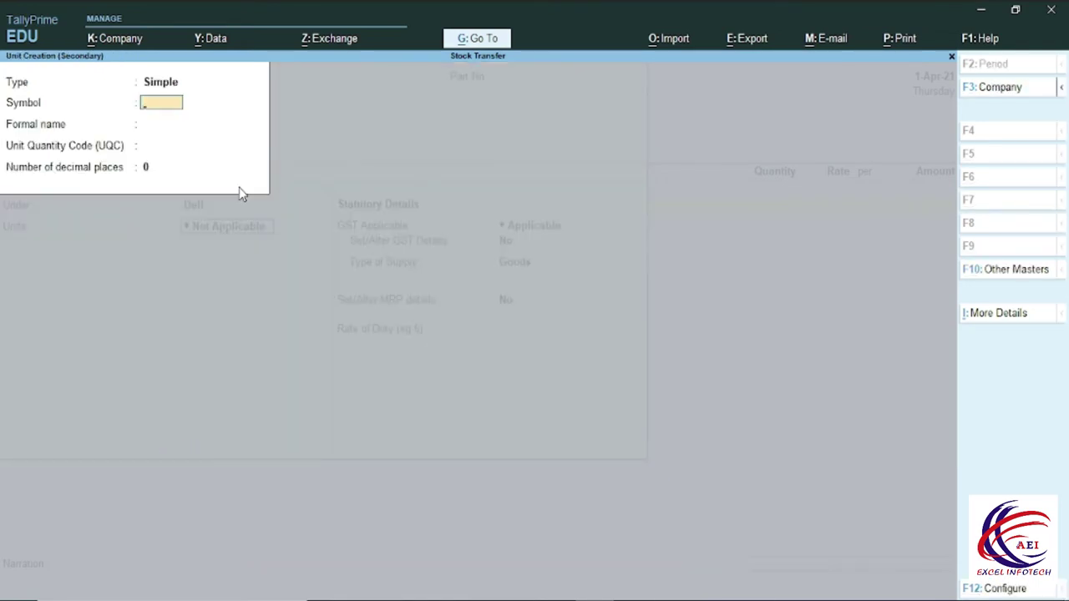
type("Nos.")
key("Return")
type("Numbers")
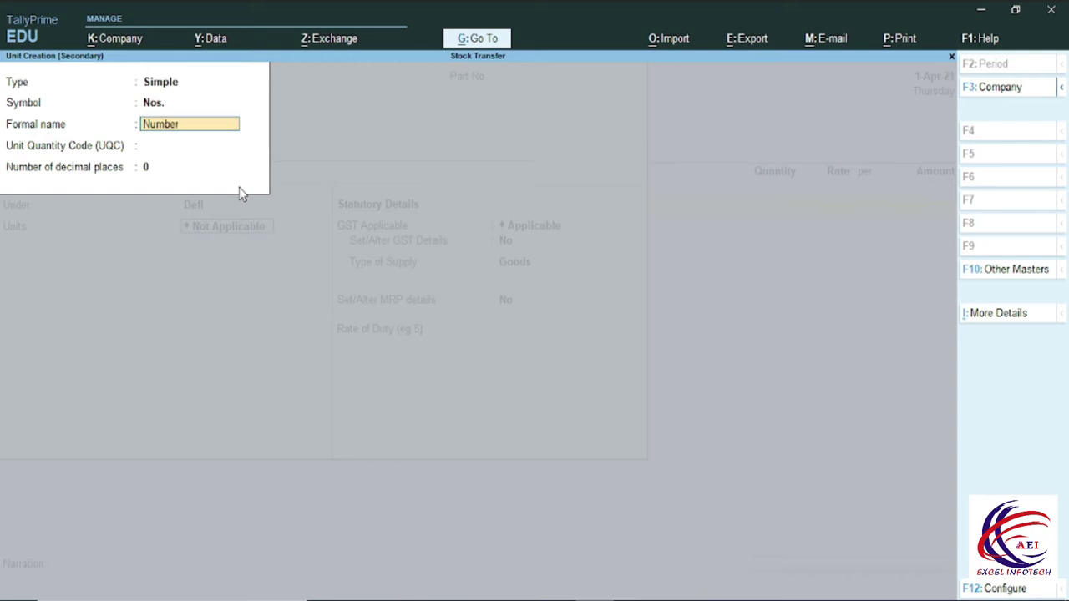
key("Return")
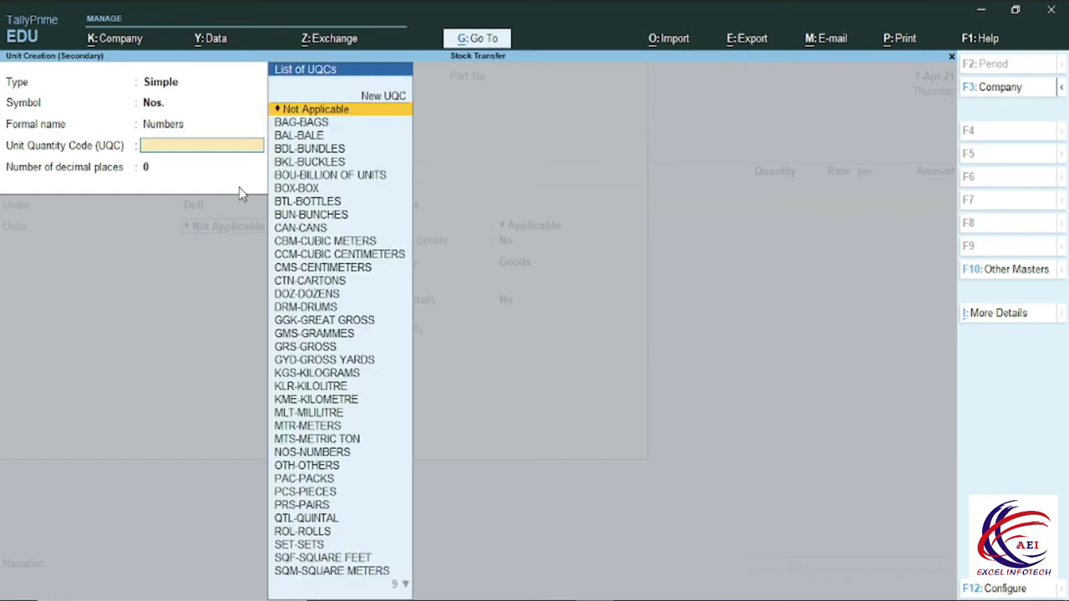
type("no")
key("Return")
key("Return")
key("Return")
Step: Keep the Mouse item's default standard rate, GST, supply type, MRP and duty settings, and save the item
key("Return")
key("Return")
key("Return")
key("Return")
key("Return")
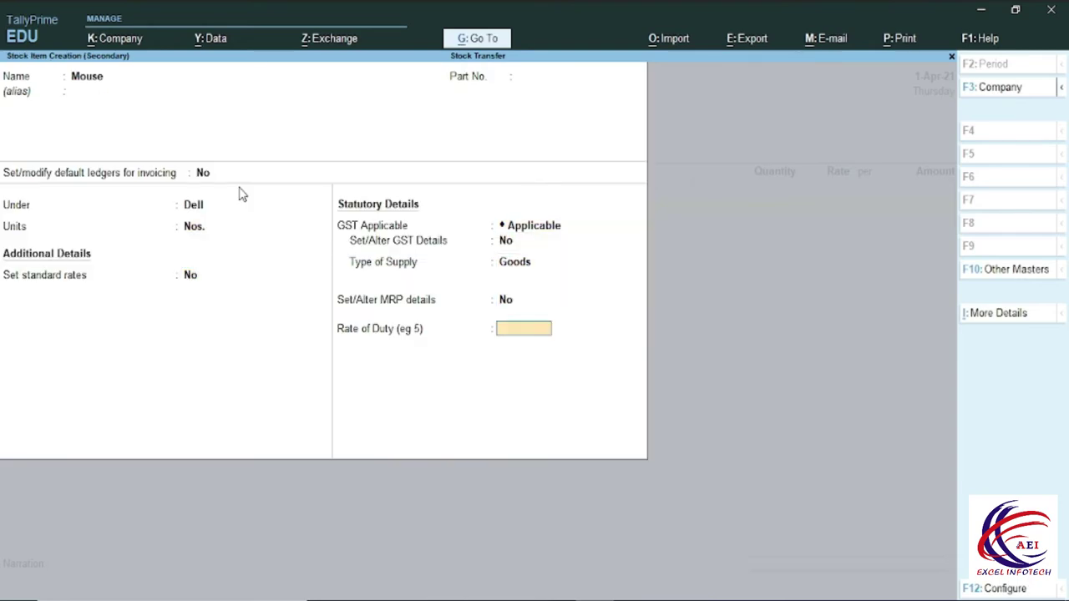
key("Return")
key("Return")
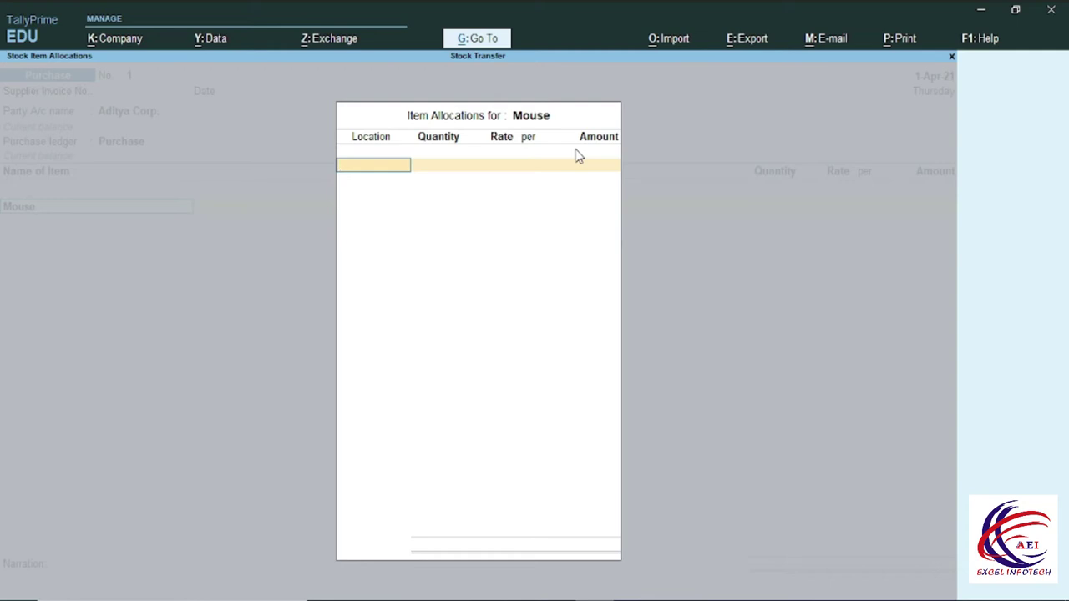
Step: Allocate 100 Nos. of Mouse to the Jharoda location at a rate of 350 and accept the item line
key("space")
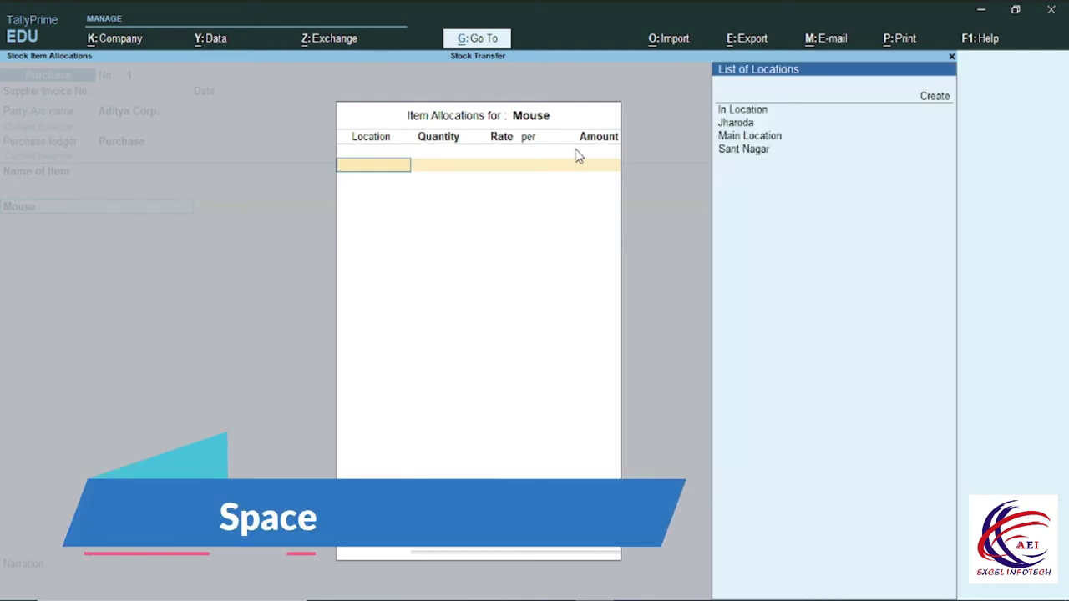
key("Down")
key("Down")
key("Return")
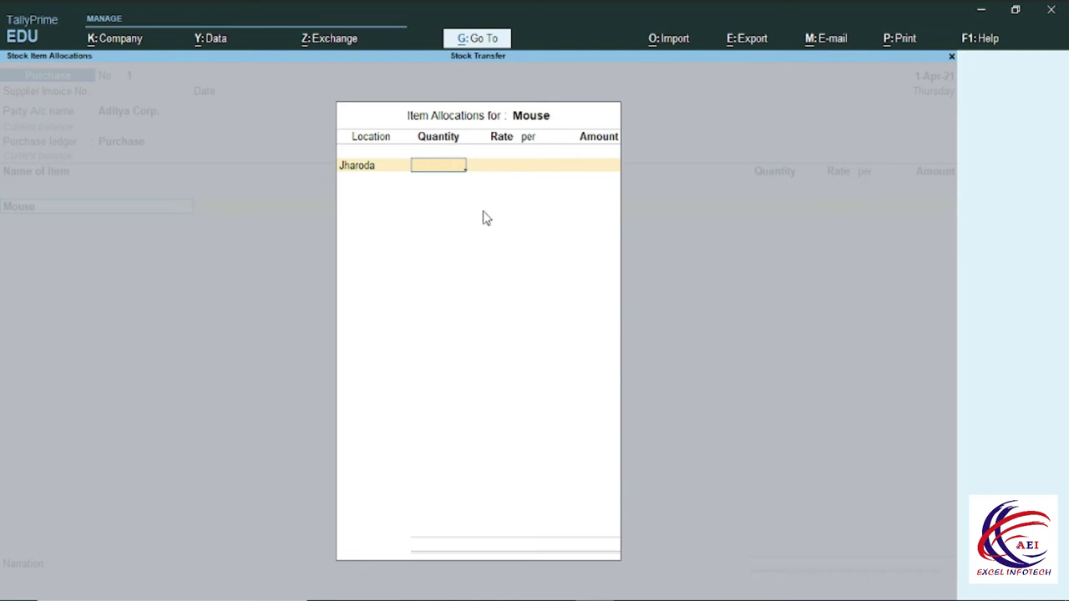
type("100")
key("Return")
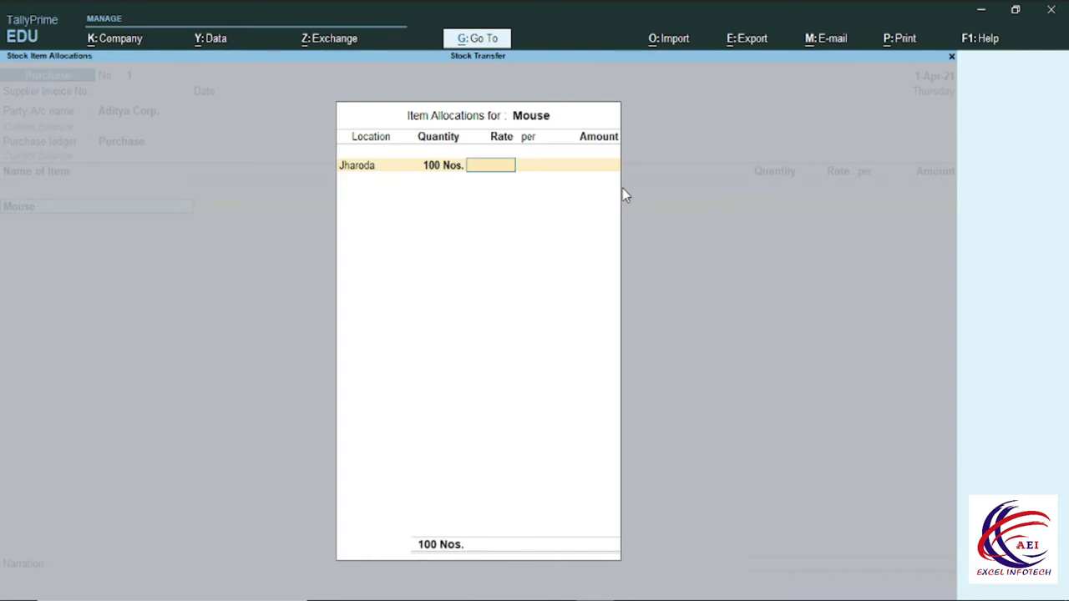
type("350")
key("Return")
key("Return")
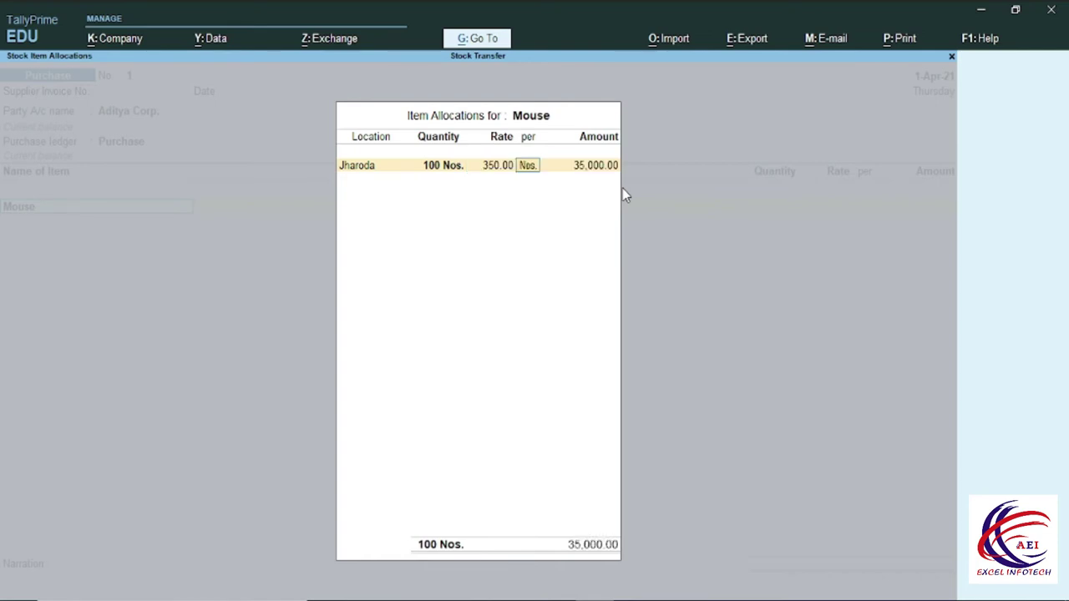
key("Return")
key("Return")
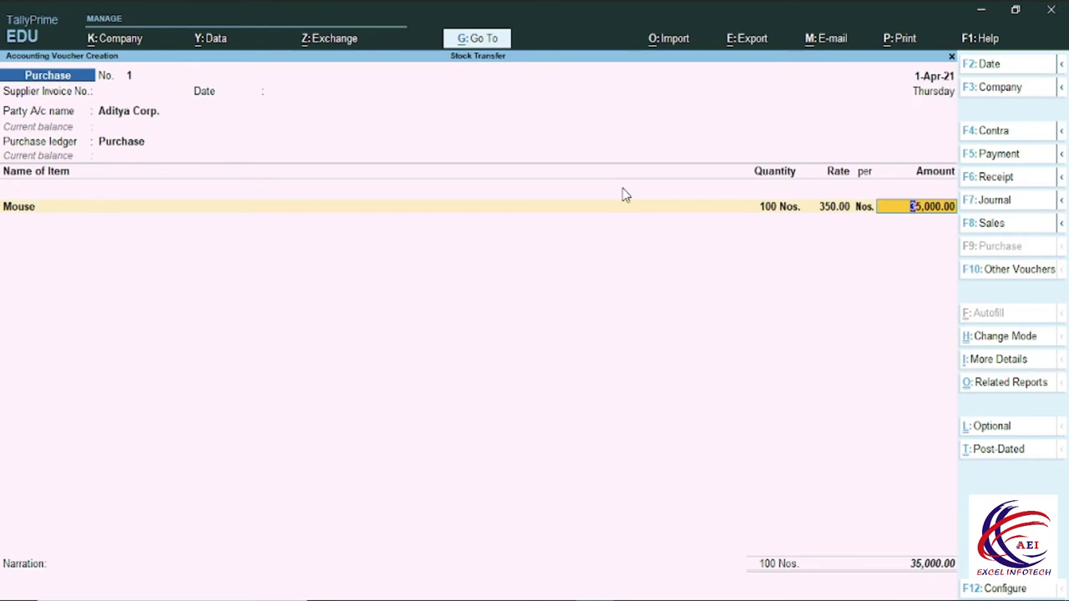
key("Return")
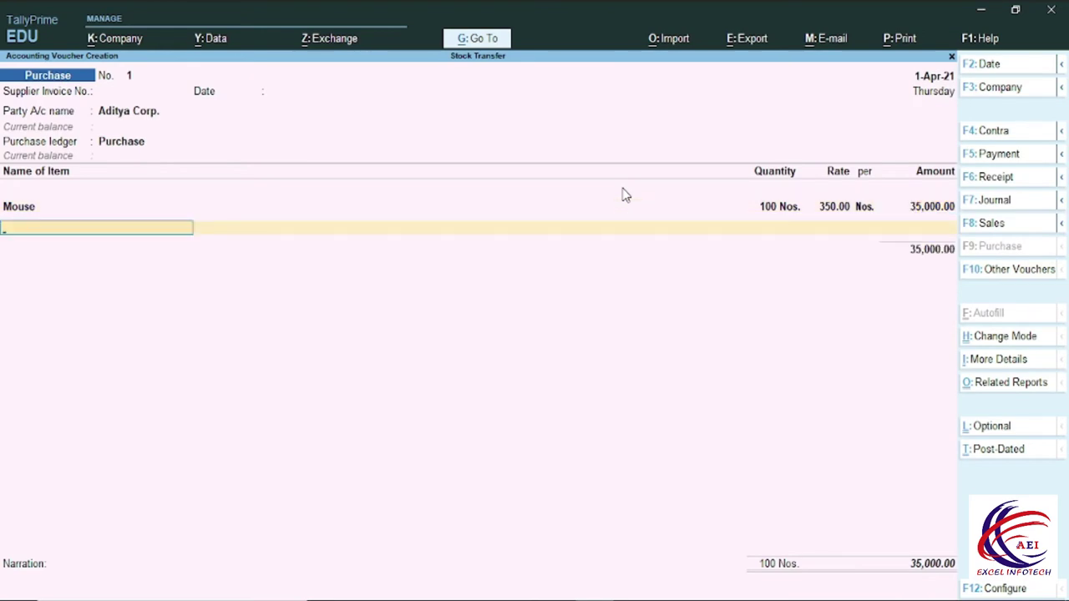
Step: For the voucher's second item line, start a new stock item named Keyboard under the Dell group
key("alt+c")
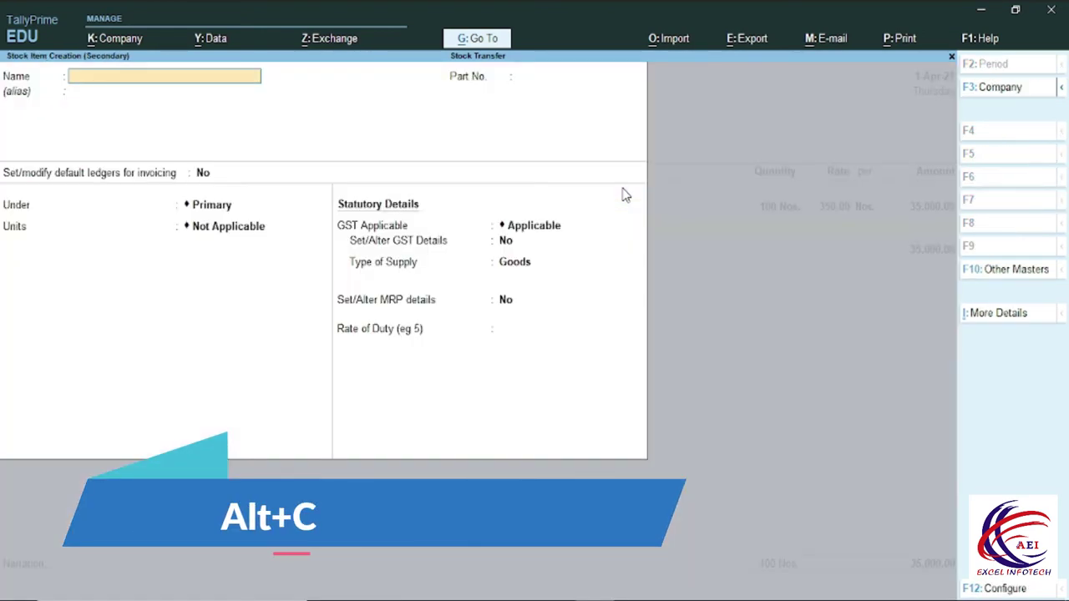
type("K")
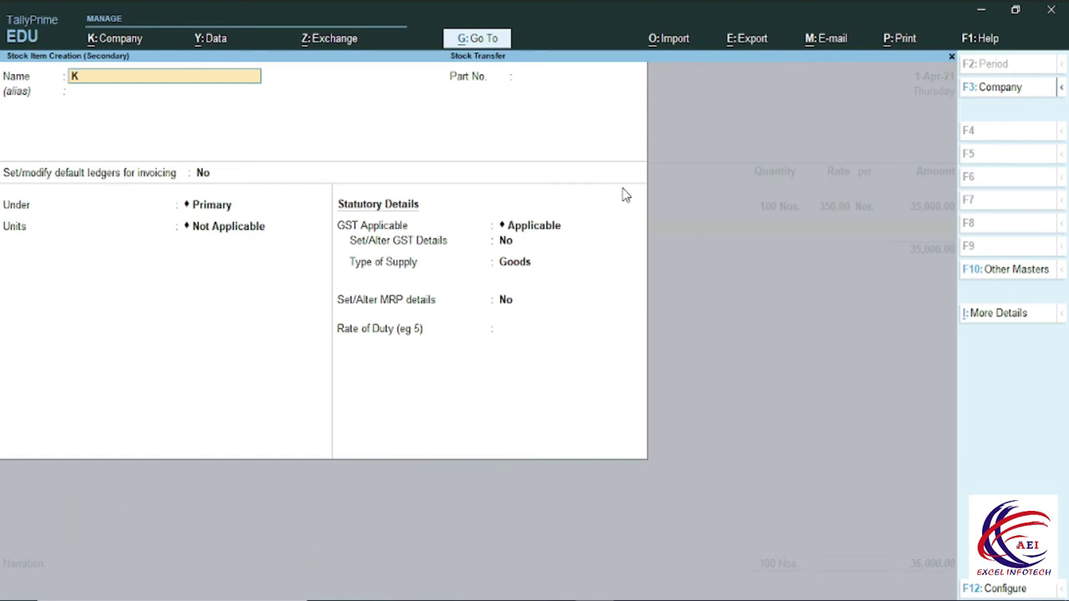
type("eyboard")
key("Return")
key("Return")
key("Return")
key("Return")
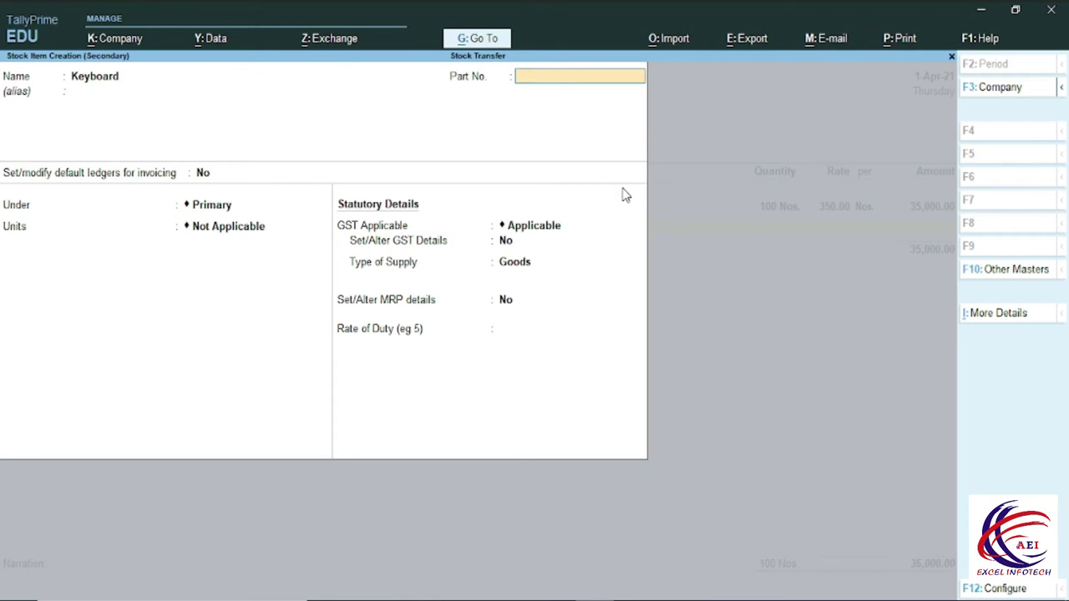
key("Down")
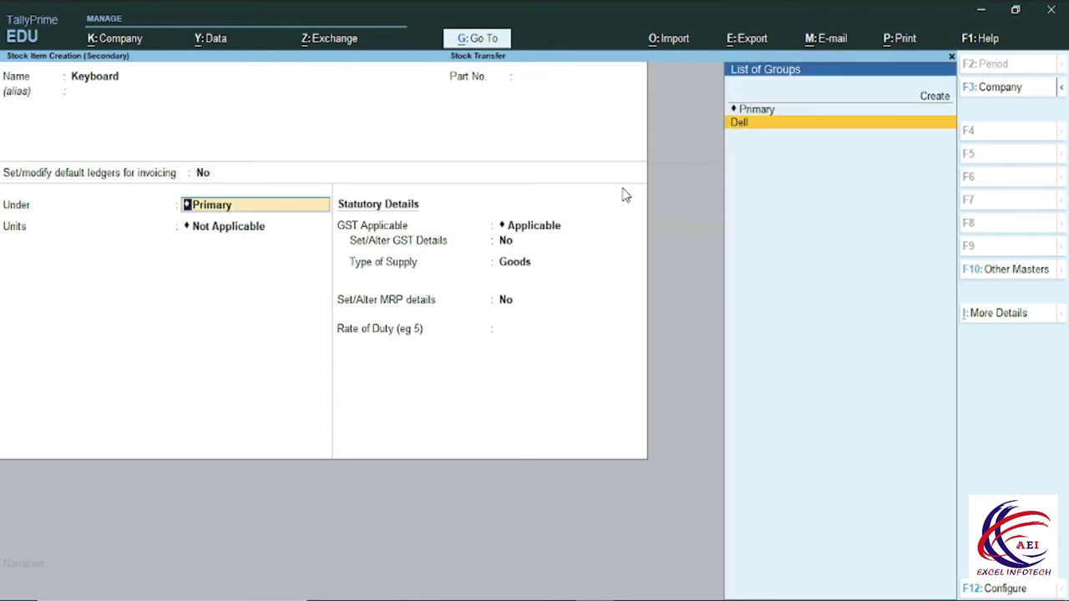
key("Return")
Step: Set the Keyboard item's unit to Nos. and save the item with its default standard rate and GST settings
key("Down")
key("Return")
key("Return")
key("Return")
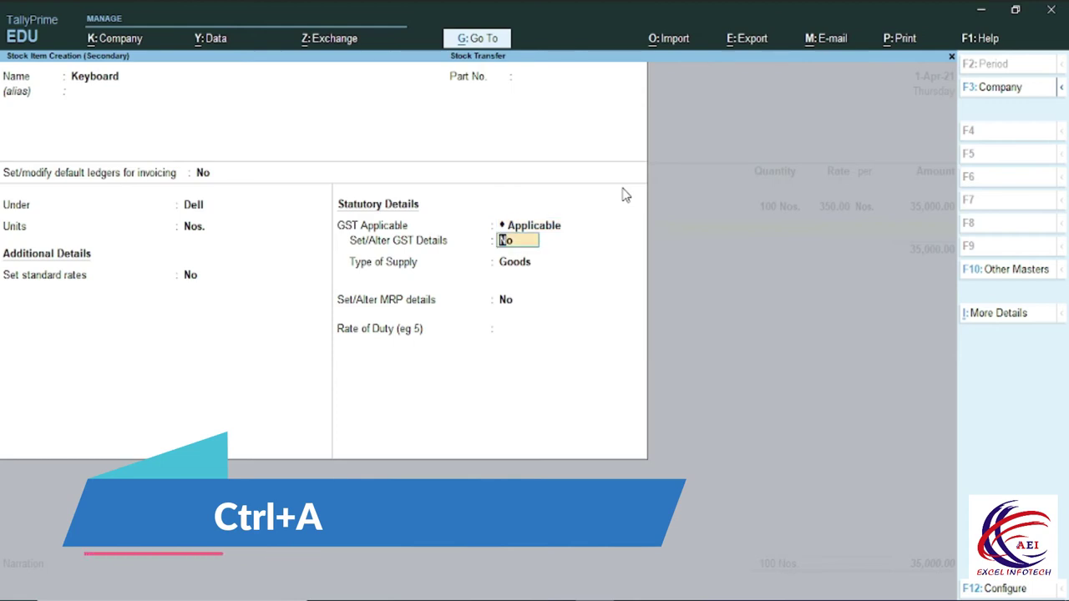
key("ctrl+a")
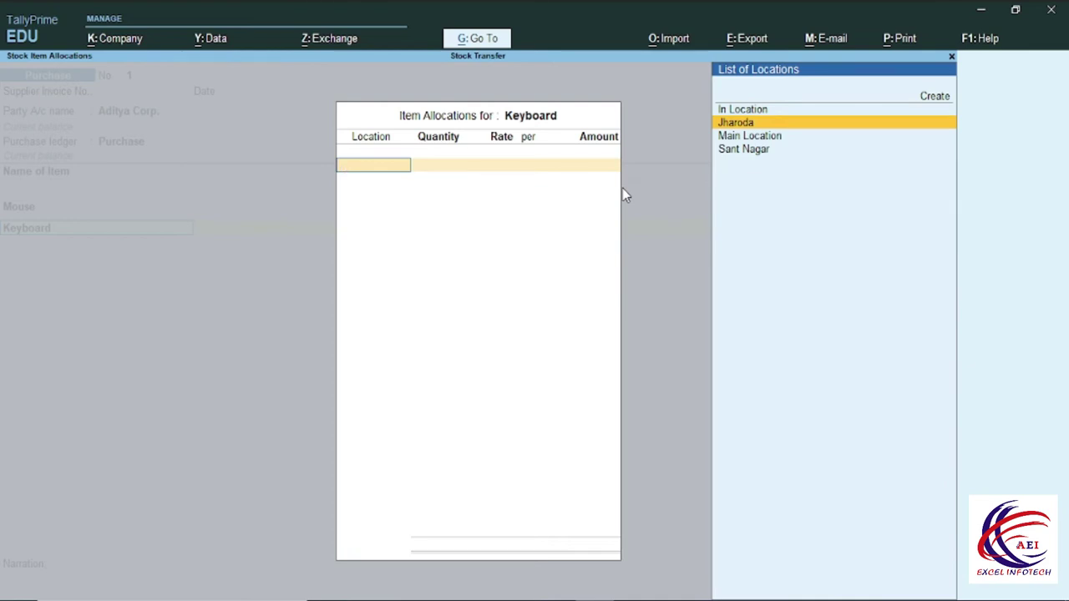
Step: Allocate 100 Nos. of Keyboard to the Jharoda location at a rate of 550 and end the voucher's item list
key("Return")
type("100")
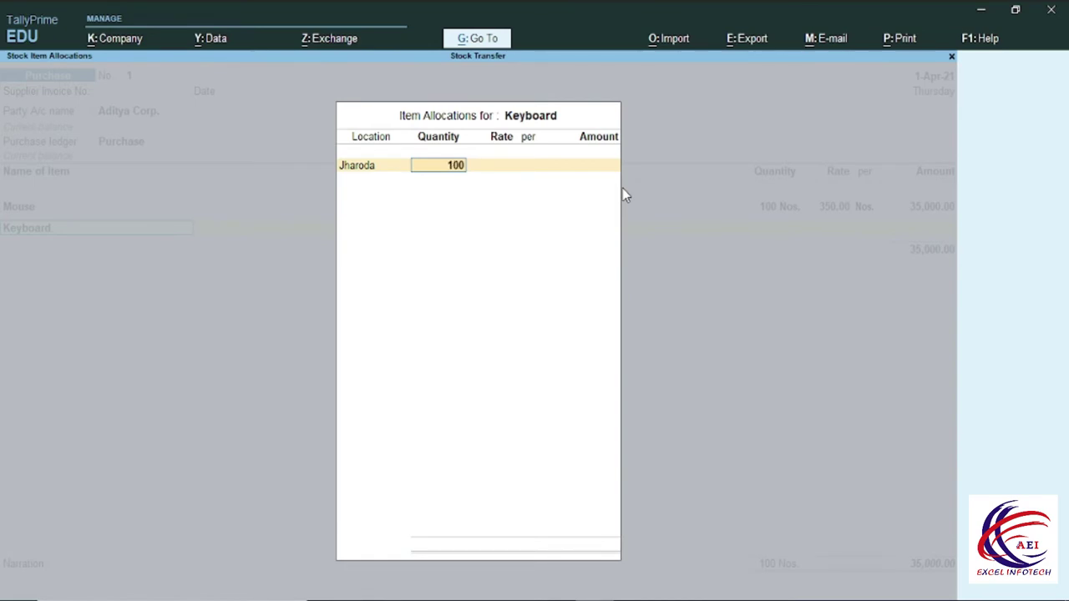
key("Return")
type("550")
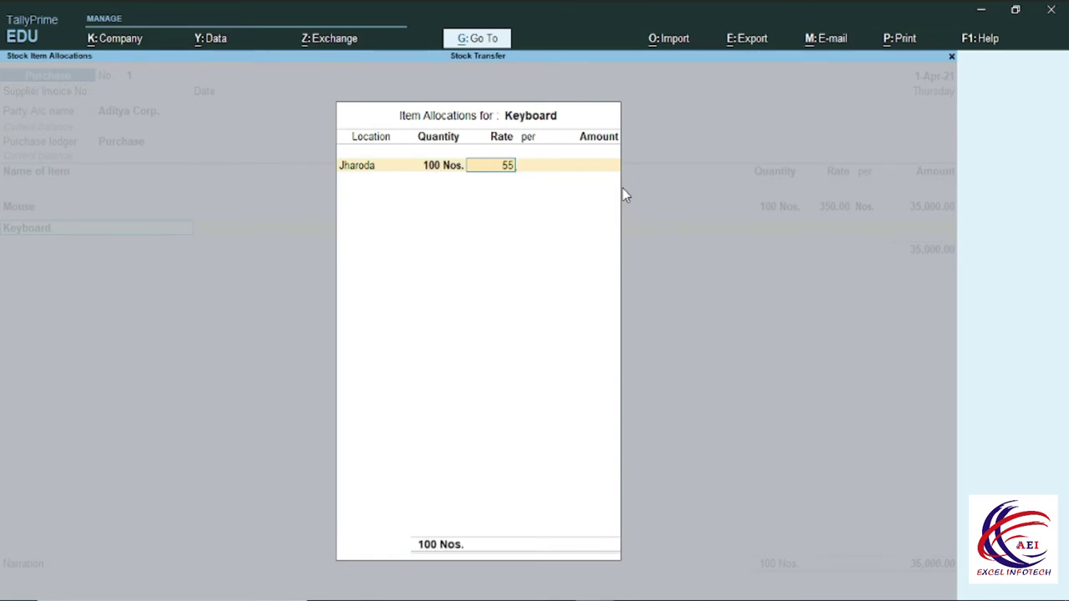
key("Return")
key("Return")
key("Return")
key("Return")
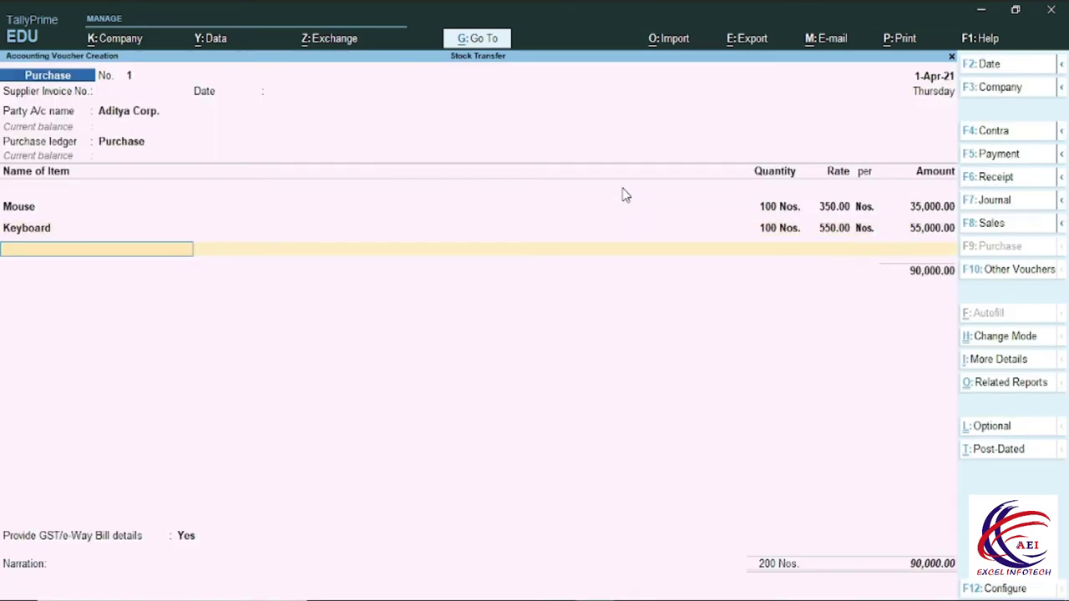
key("Return")
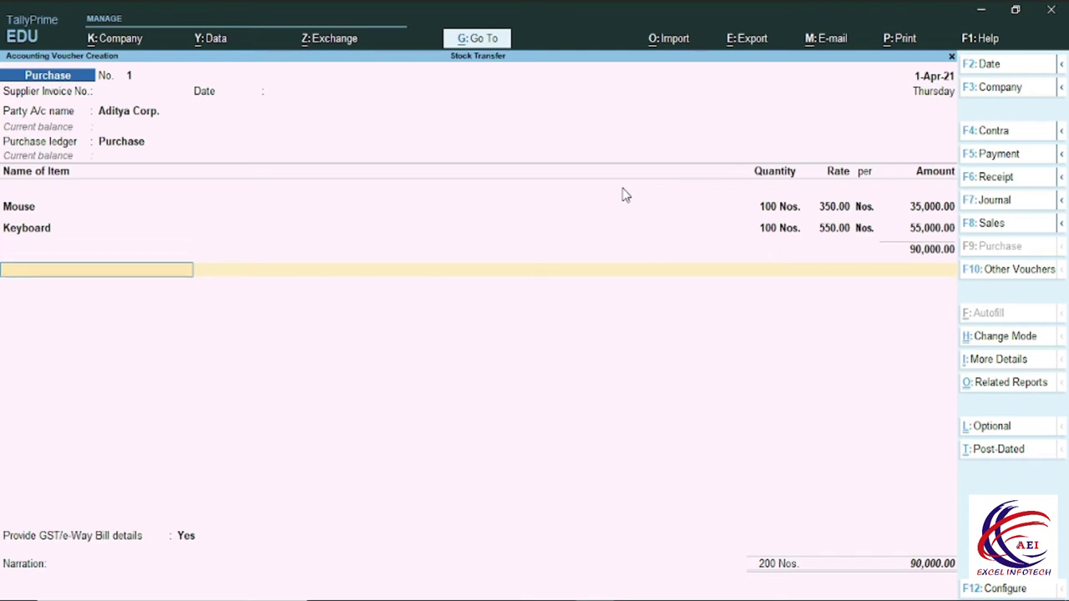
Step: For the voucher's tax line, start a new ledger named CGST under the Duties & Taxes group
key("alt+c")
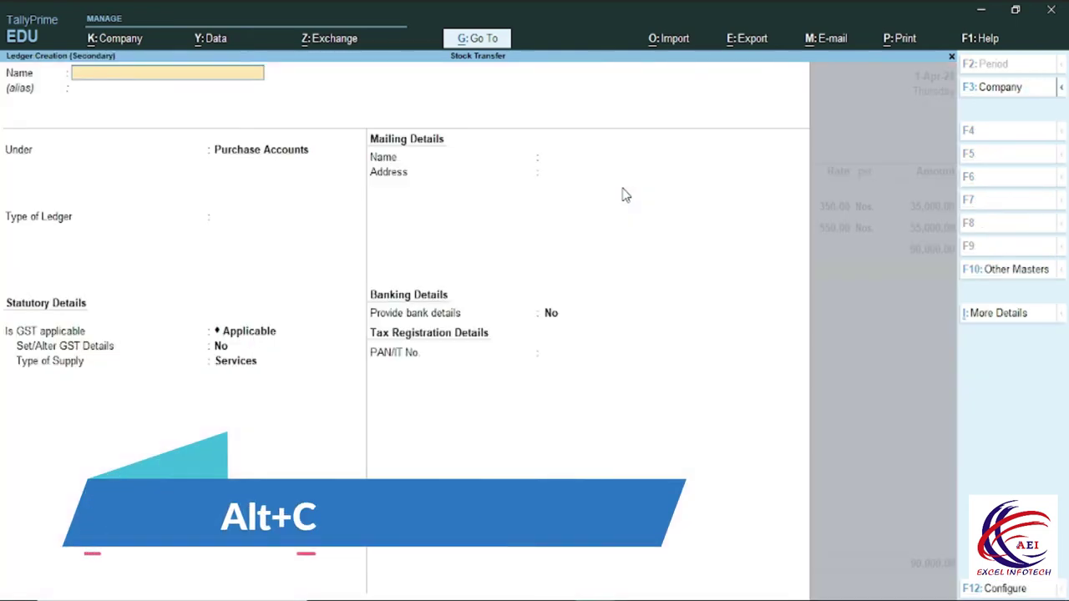
type("CGS")
key("Return")
key("Return")
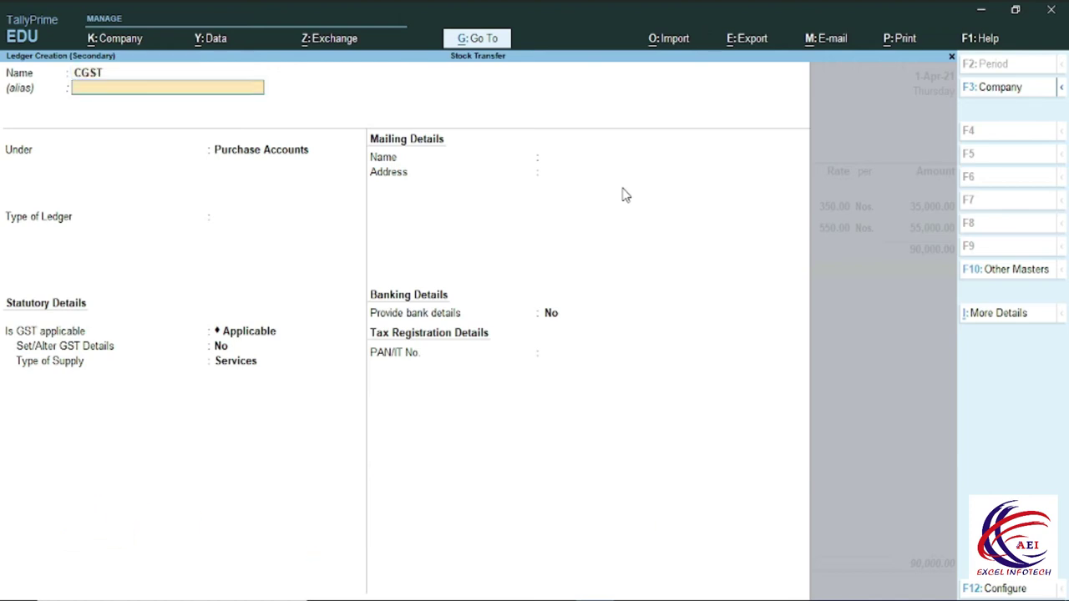
type("D")
key("Down")
key("Down")
key("Down")
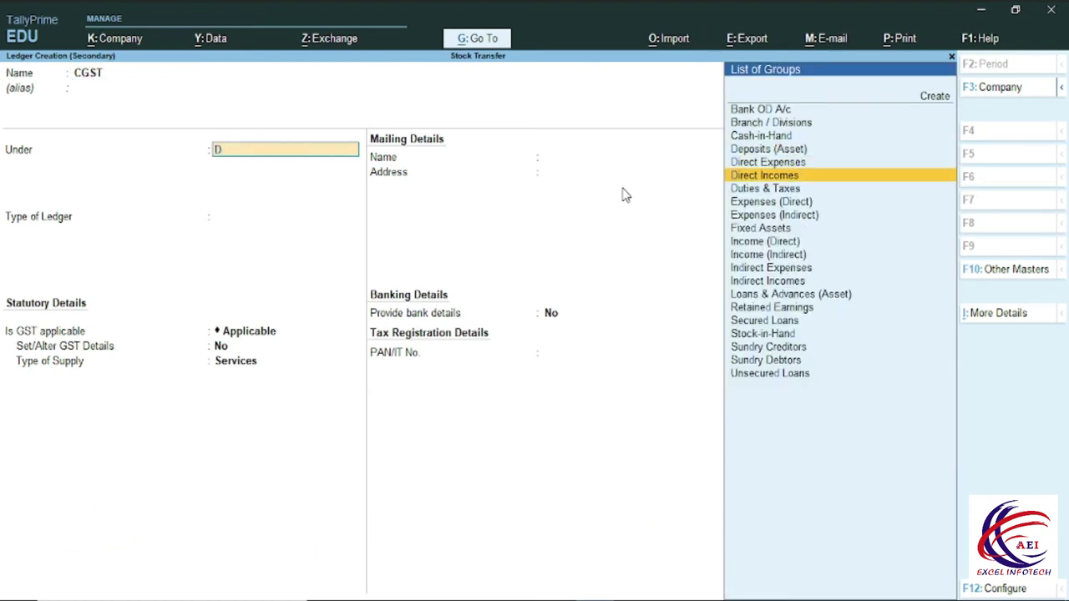
key("Return")
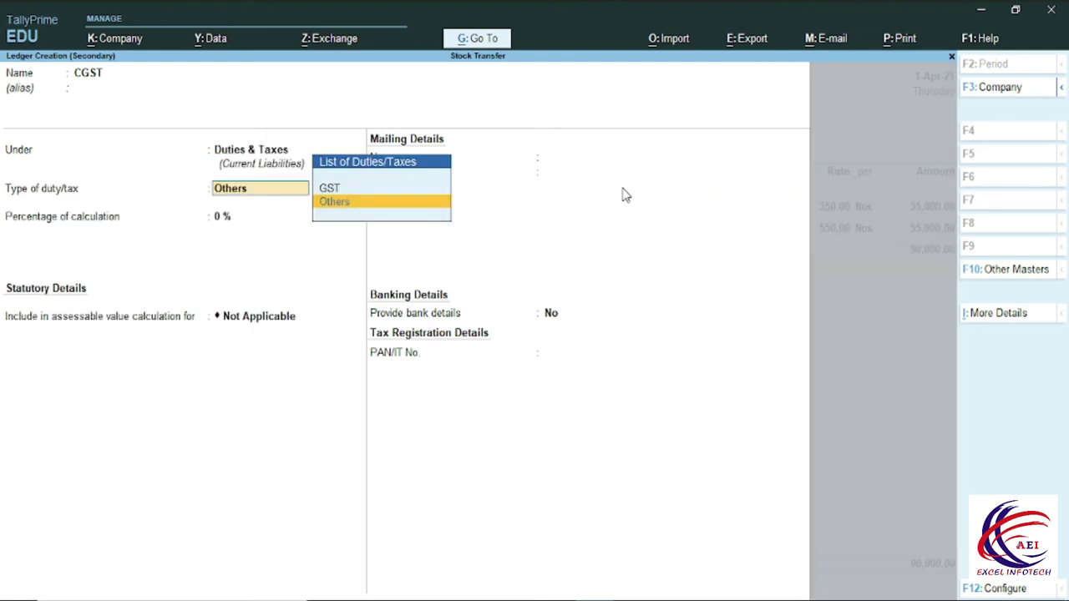
Step: Set the CGST ledger's duty type to GST and tax type to Central Tax, save it, and accept its calculated voucher amount
key("Up")
key("Return")
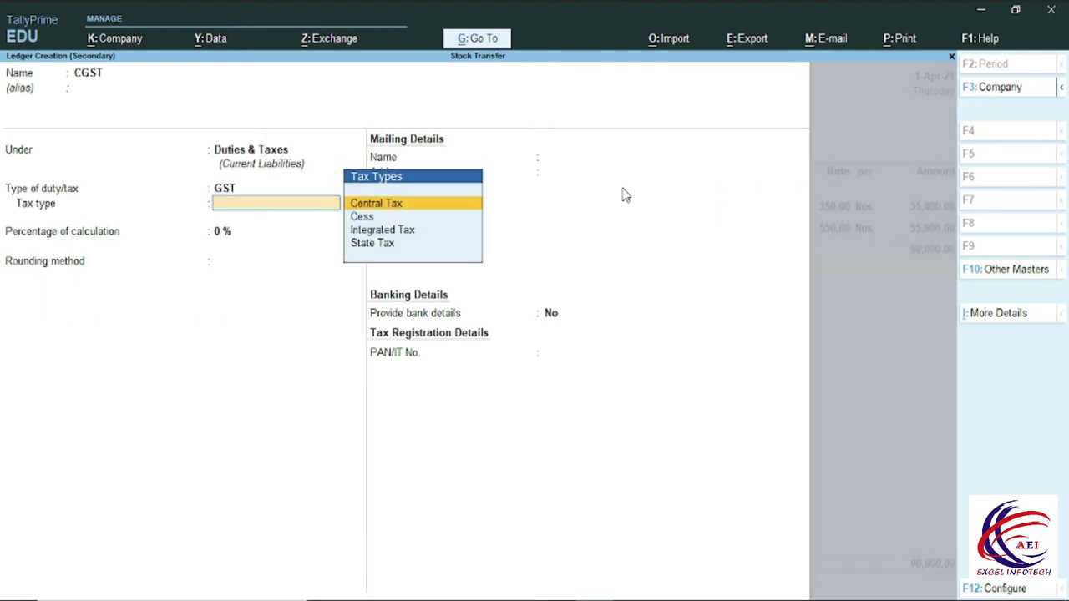
key("Return")
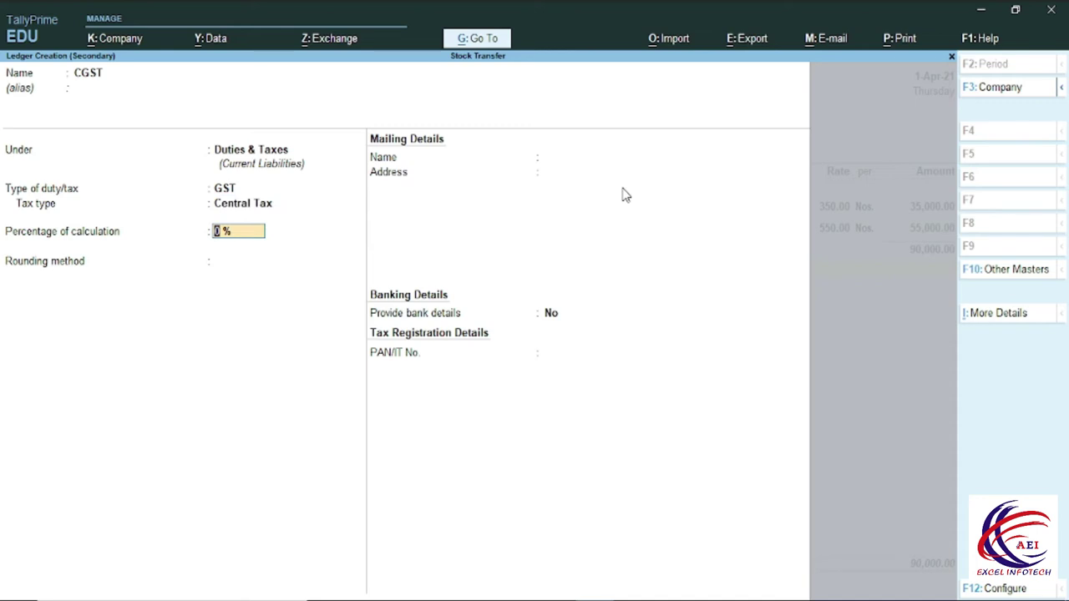
key("ctrl+a")
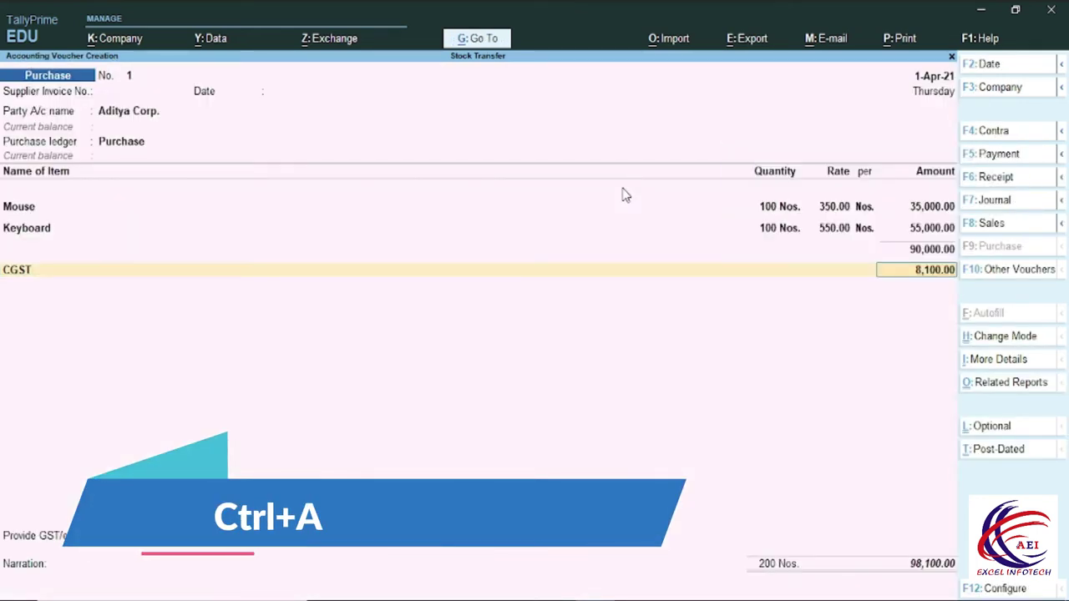
key("Return")
Step: For the voucher's second tax line, start a new ledger named SGST under the Duties & Taxes group
key("ctrl")
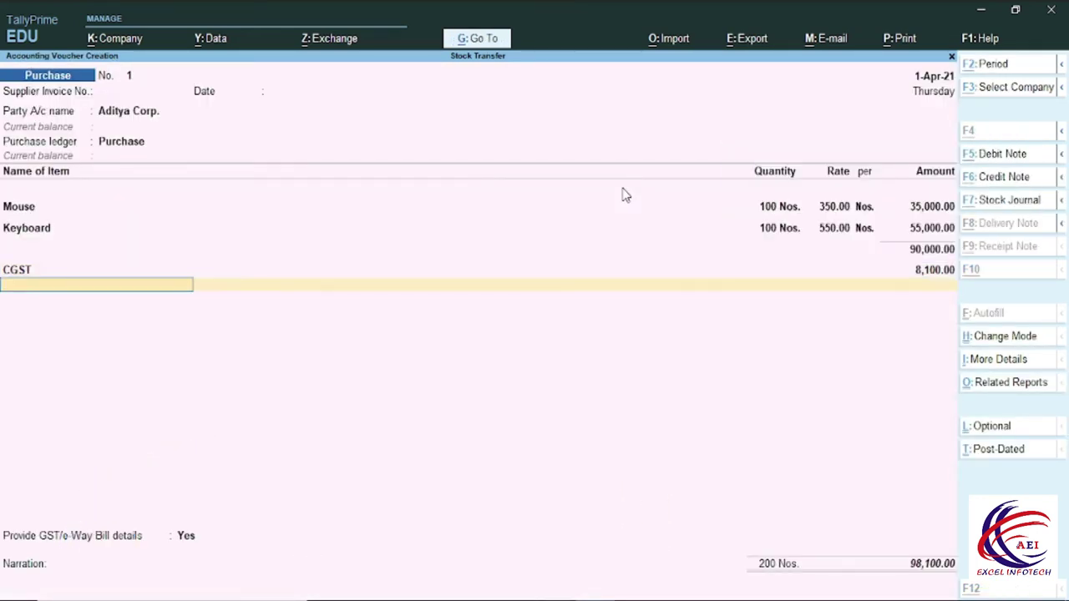
key("alt+c")
type("SG")
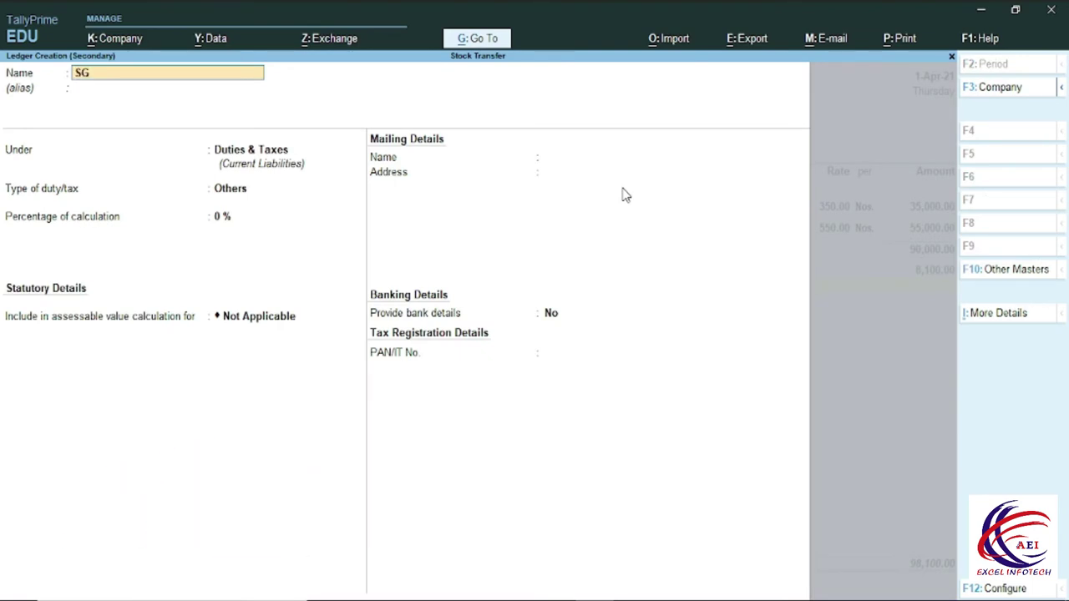
type("ST")
key("Return")
key("Return")
Step: Set the SGST ledger's duty type to GST and tax type to State Tax, and save it with the remaining defaults
key("Up")
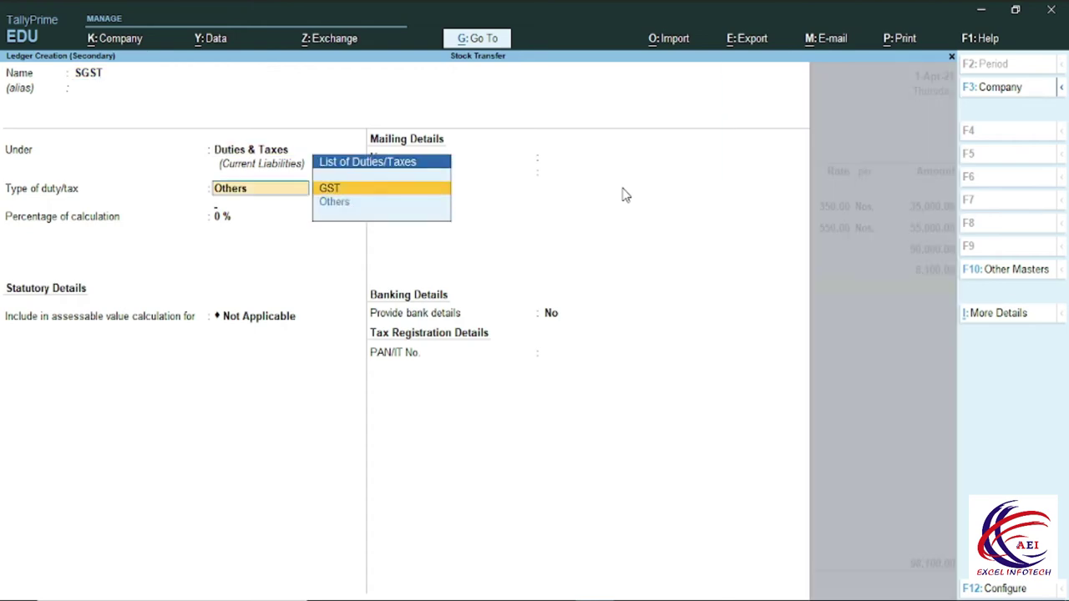
key("Return")
key("Down")
key("Down")
key("Down")
key("Return")
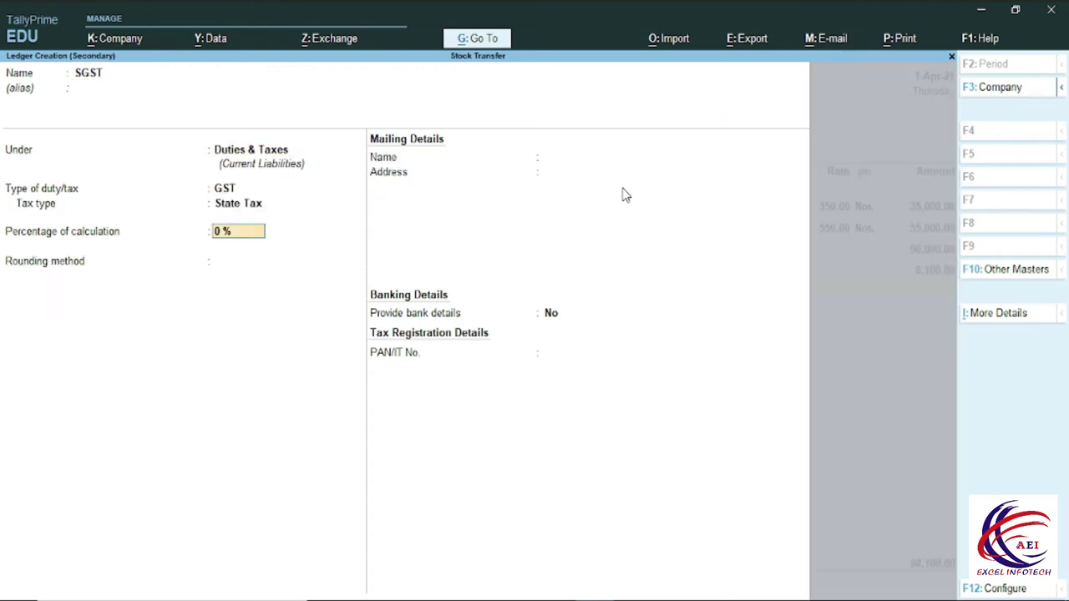
key("Return")
key("Return")
key("Return")
key("Return")
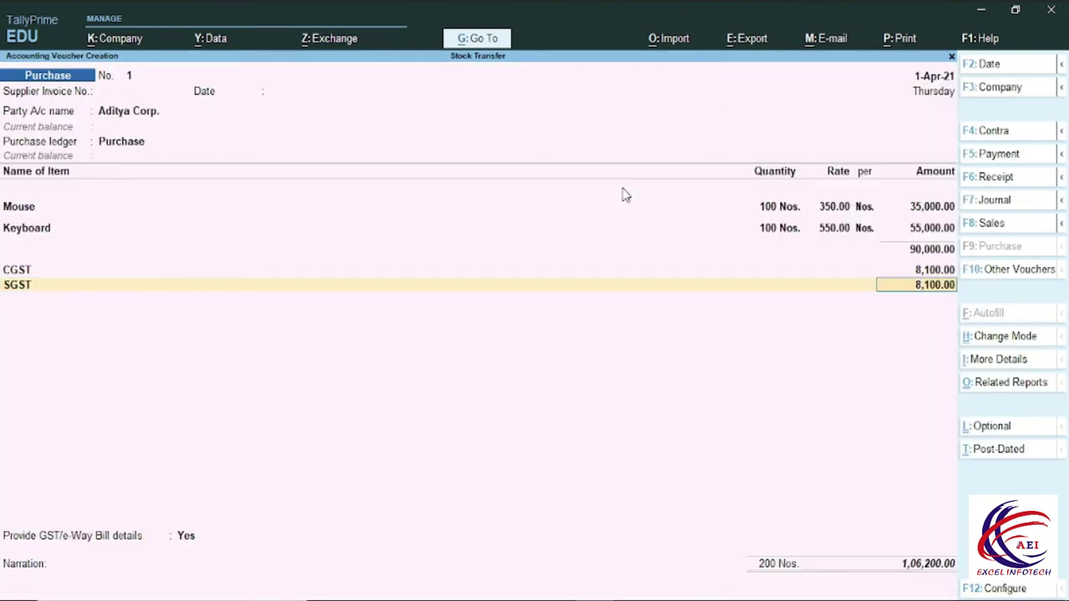
Step: Accept the calculated SGST amount, end the tax lines, and set Provide GST/e-Way Bill details to No
key("Return")
key("Return")
key("Up")
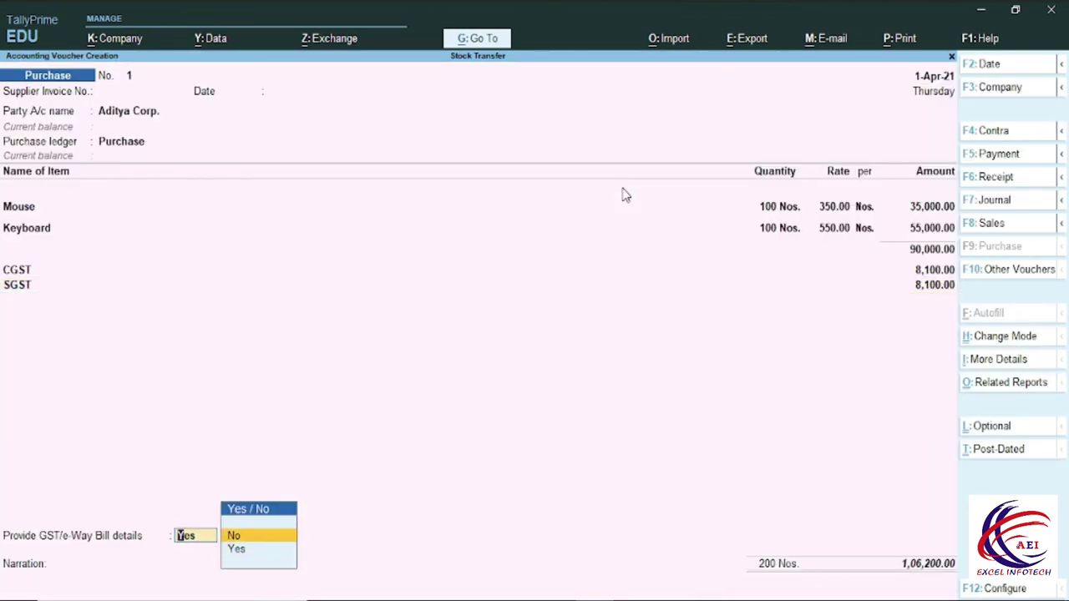
key("Return")
Step: Allocate the full Aditya Corp. bill amount to New Ref 1 without a due date, and save the purchase voucher
key("Return")
key("Return")
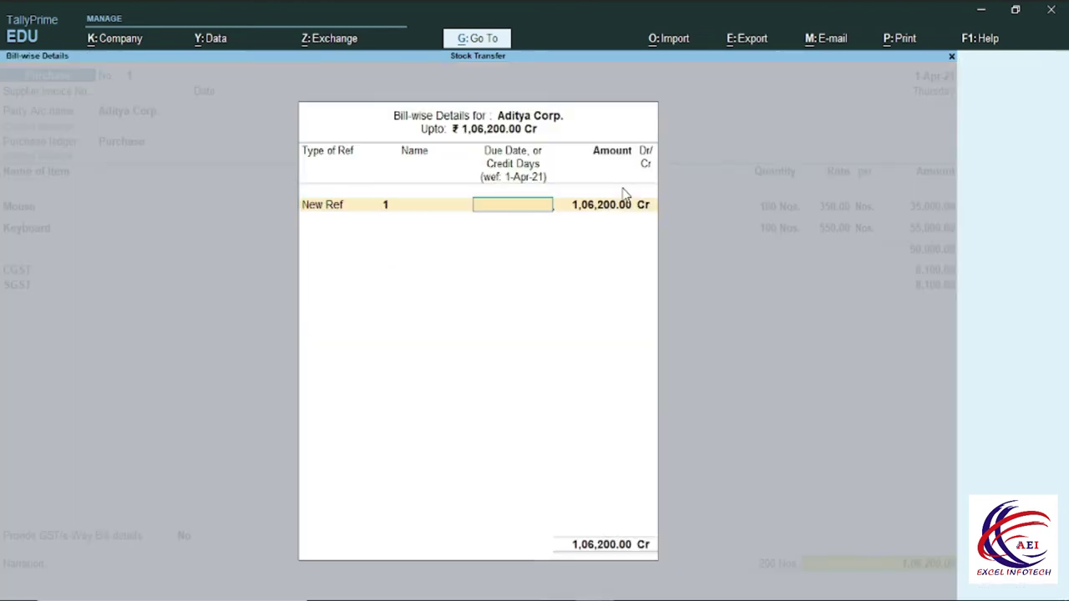
key("Return")
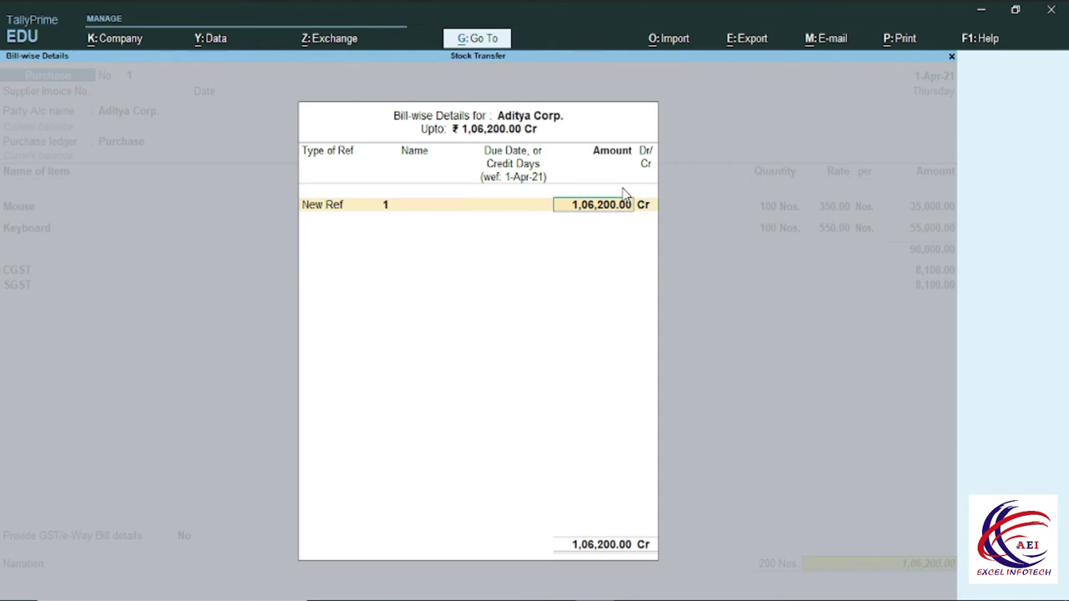
key("Return")
key("Return")
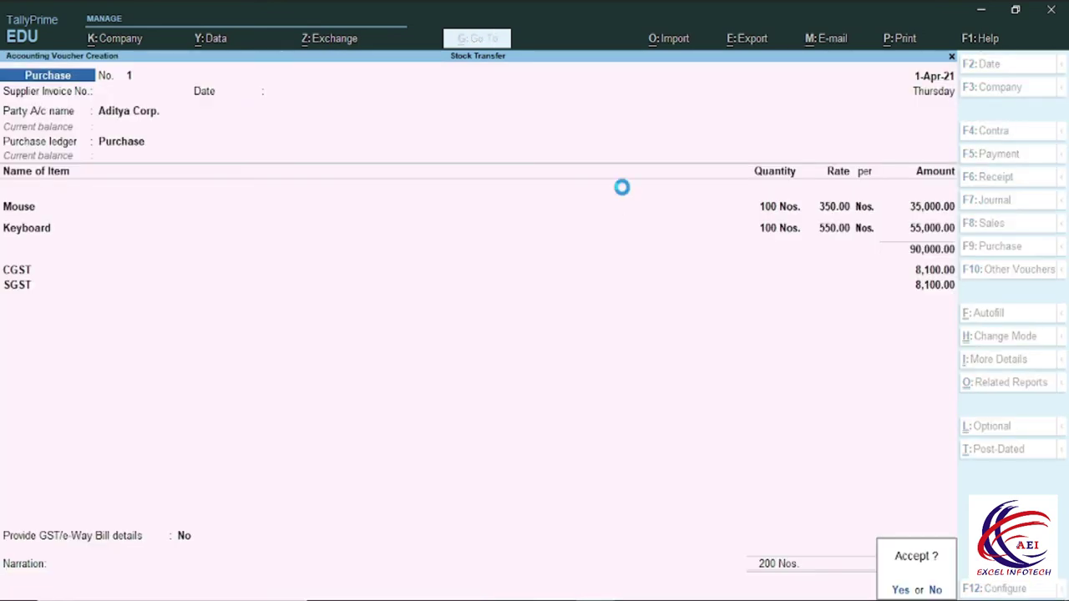
key("Return")
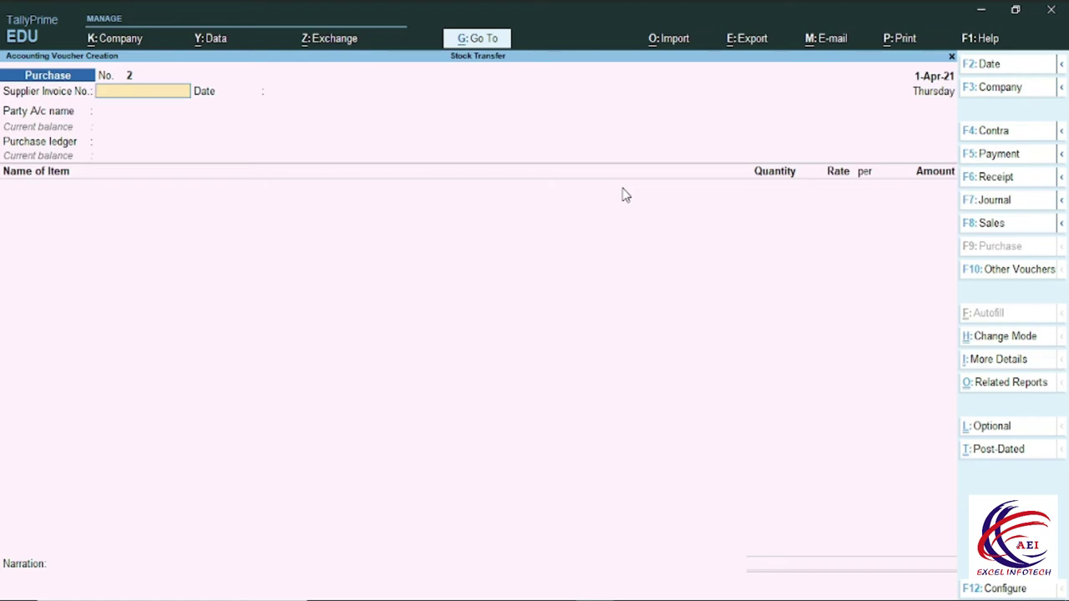
Step: Leave voucher entry and open the godown summary report for the Jharoda location
key("Escape")
key("Return")
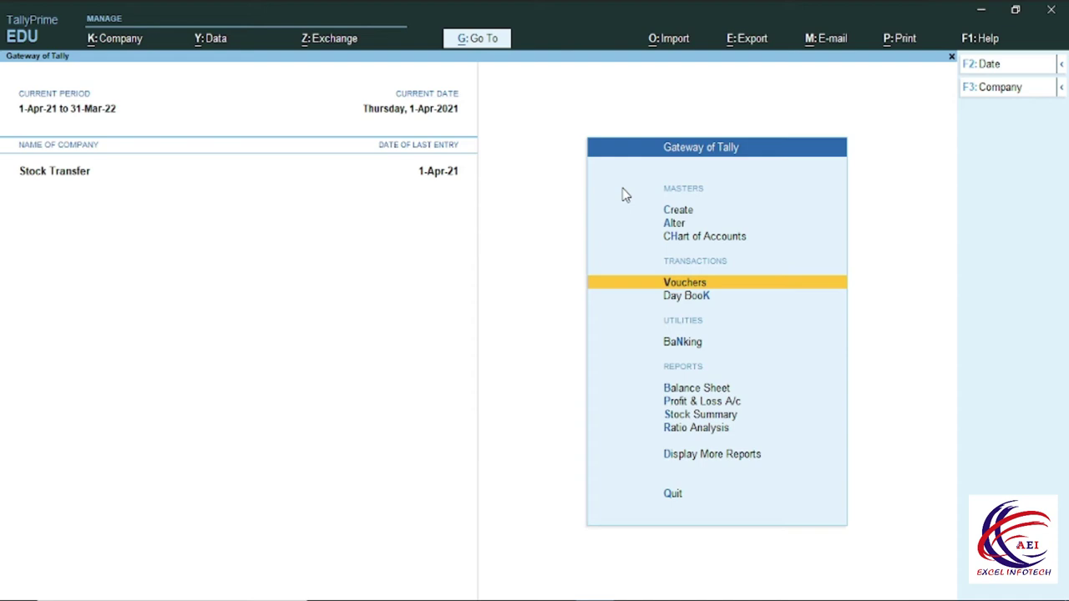
key("alt")
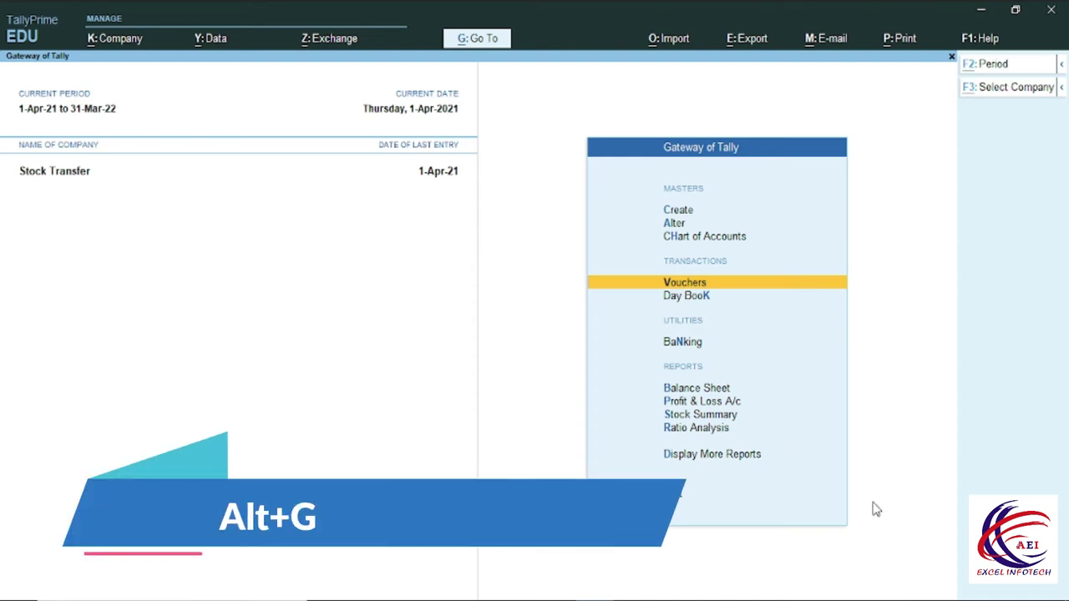
key("alt+g")
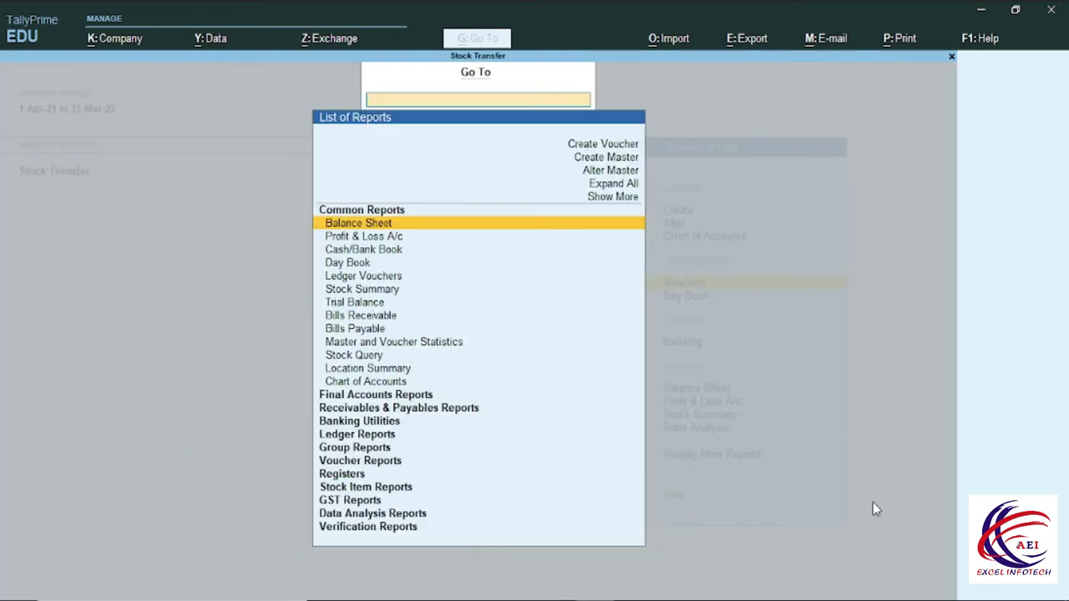
type("Go")
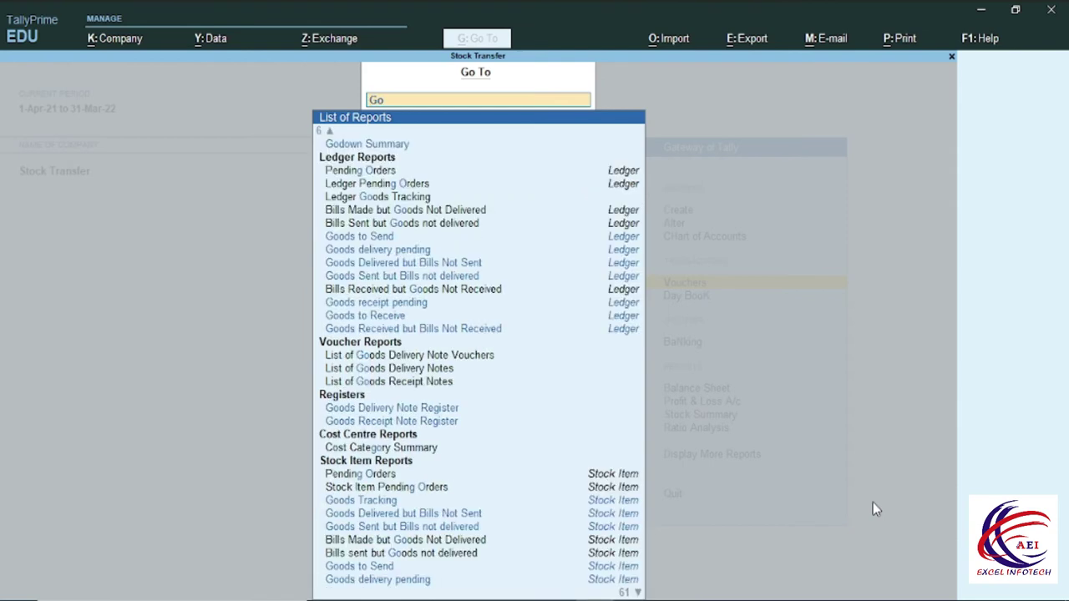
key("Return")
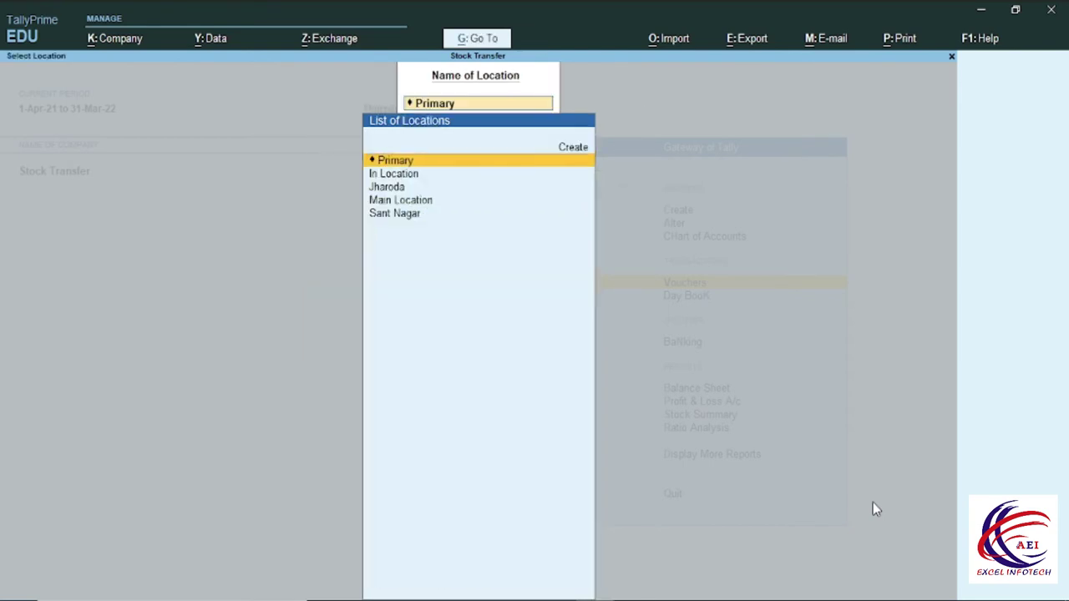
key("Down")
key("Down")
key("Return")
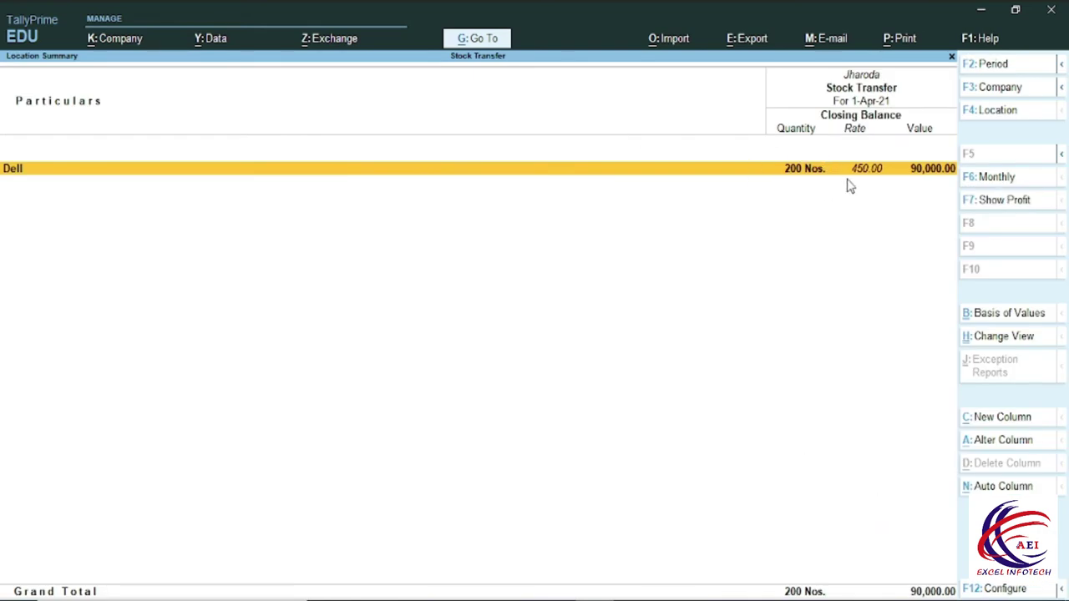
Step: Expand the Jharoda location summary to item level and examine the Keyboard and Mouse balances
key("alt+F1")
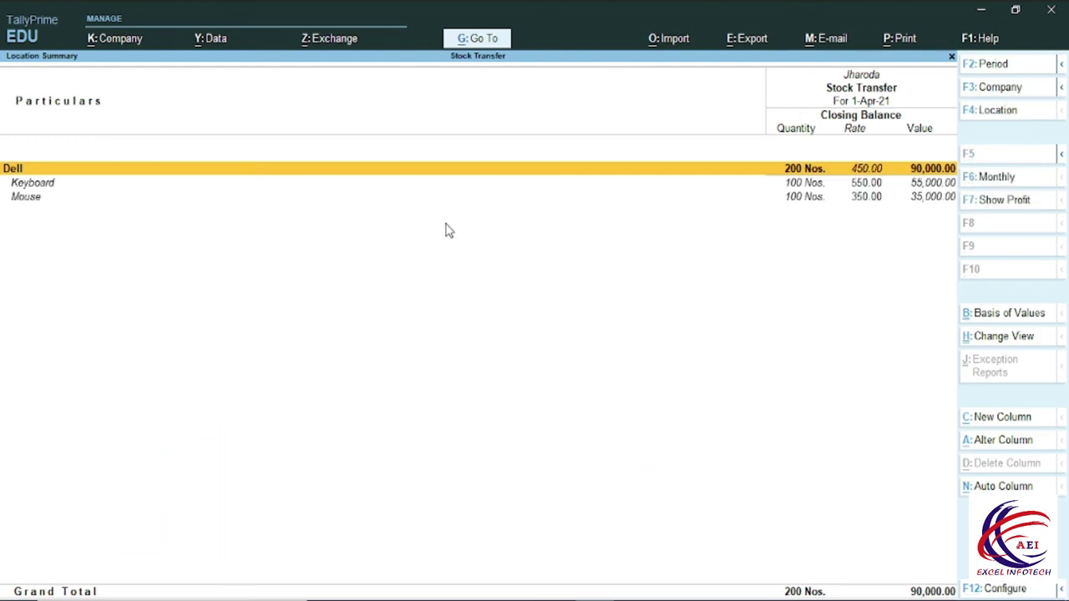
left_click(46, 184)
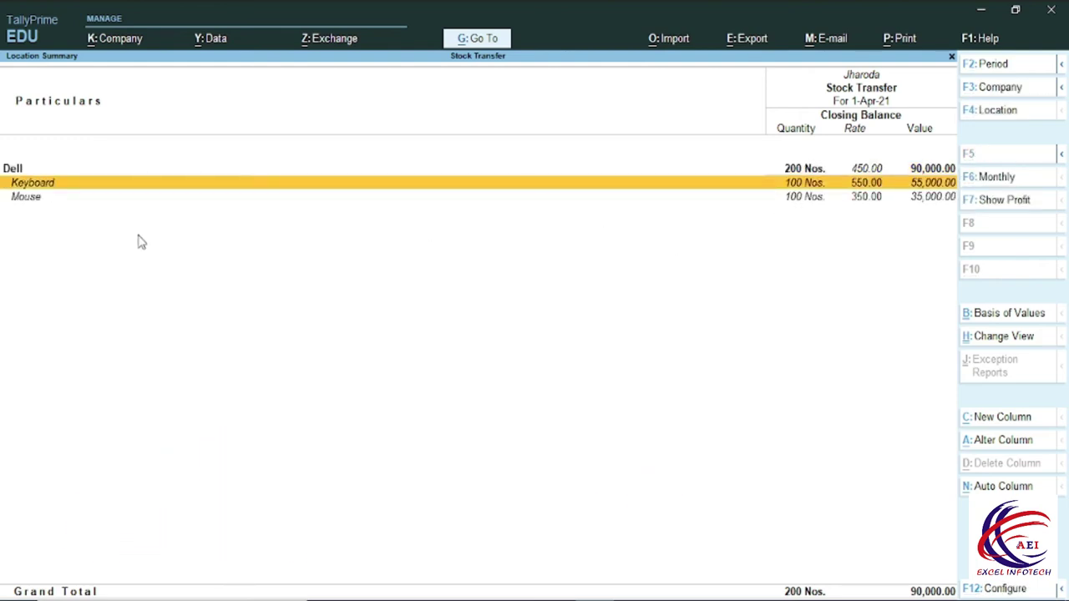
left_click(35, 200)
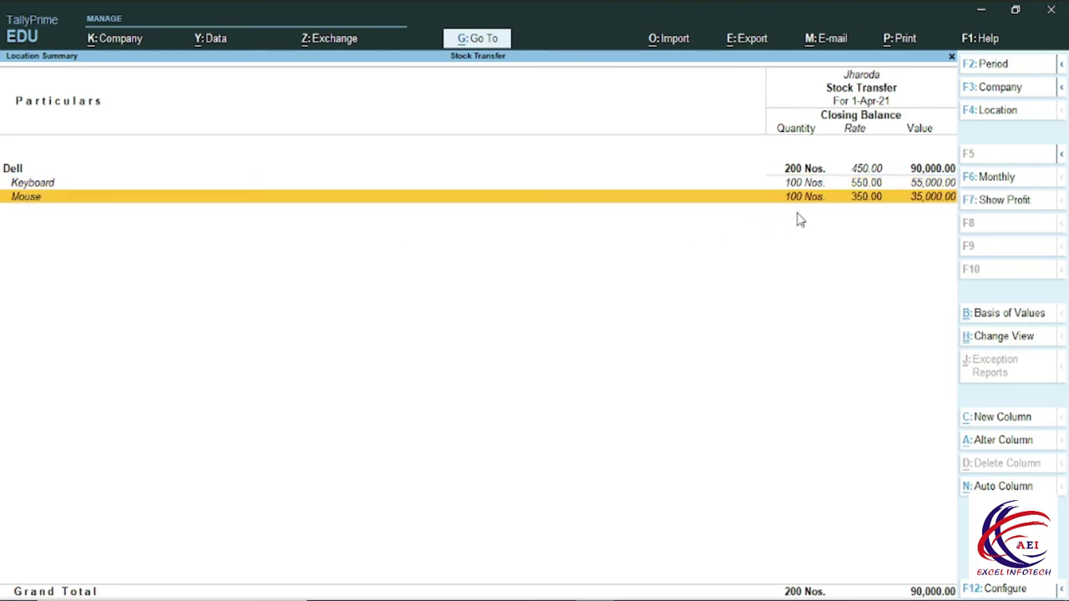
Step: Check the location summaries of Main Location and Sant Nagar for stock, and return to the Gateway of Tally
key("Escape")
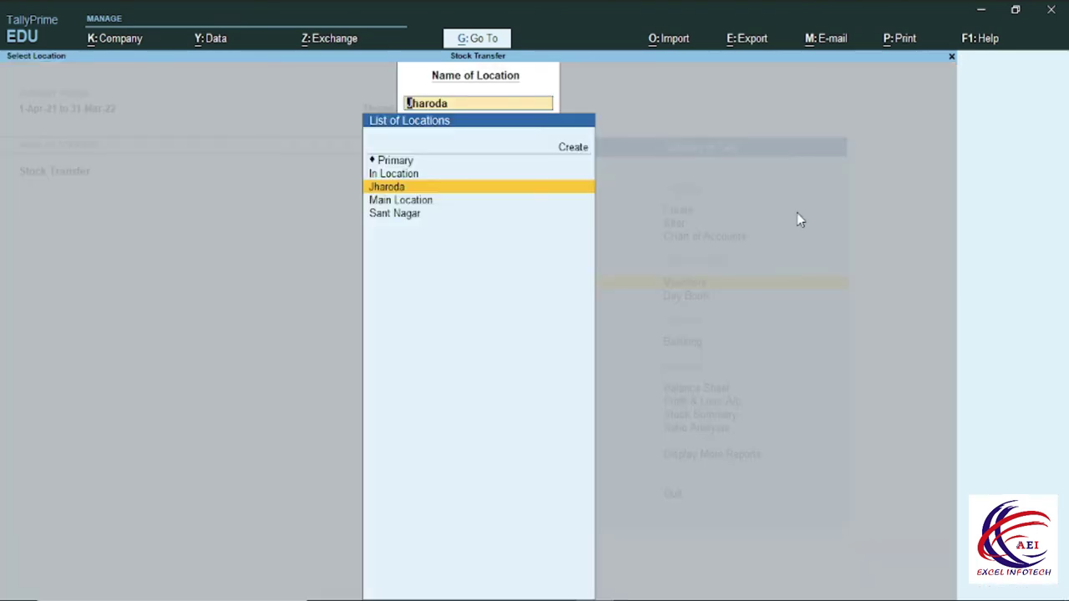
key("Down")
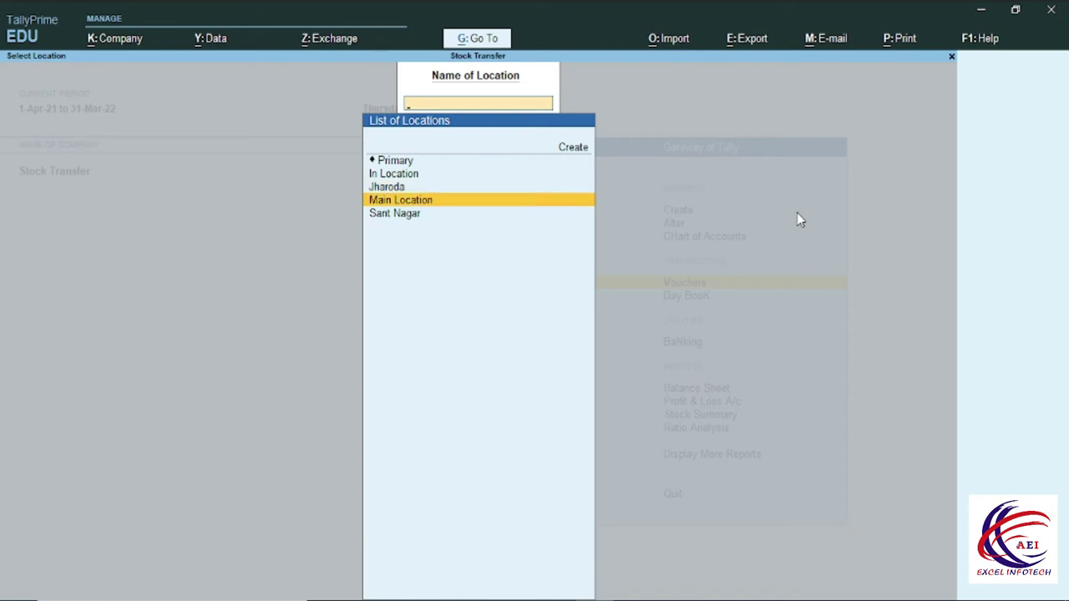
key("Return")
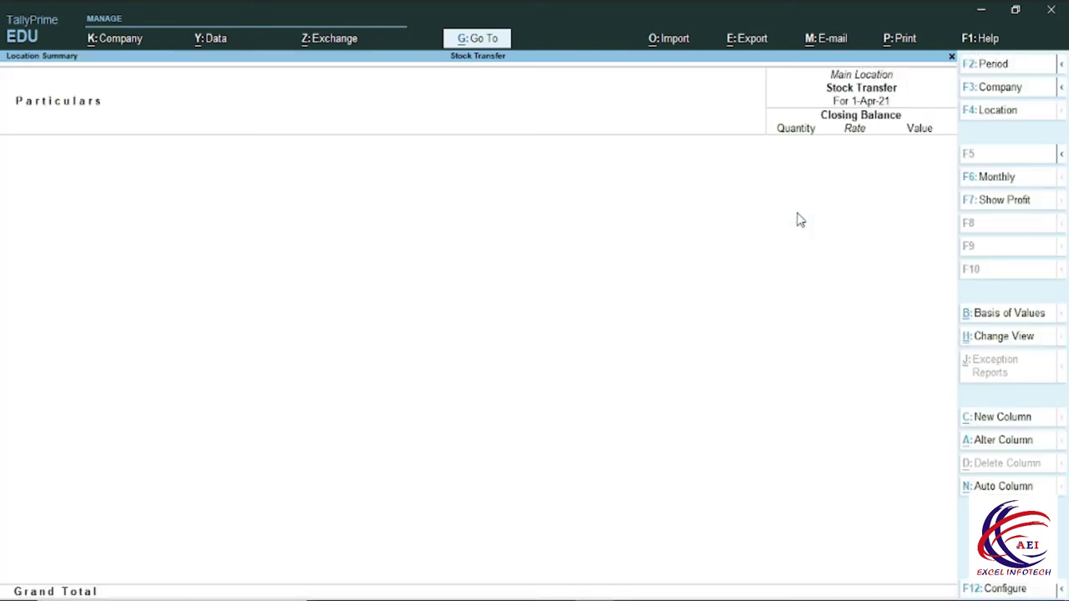
key("F4")
key("Down")
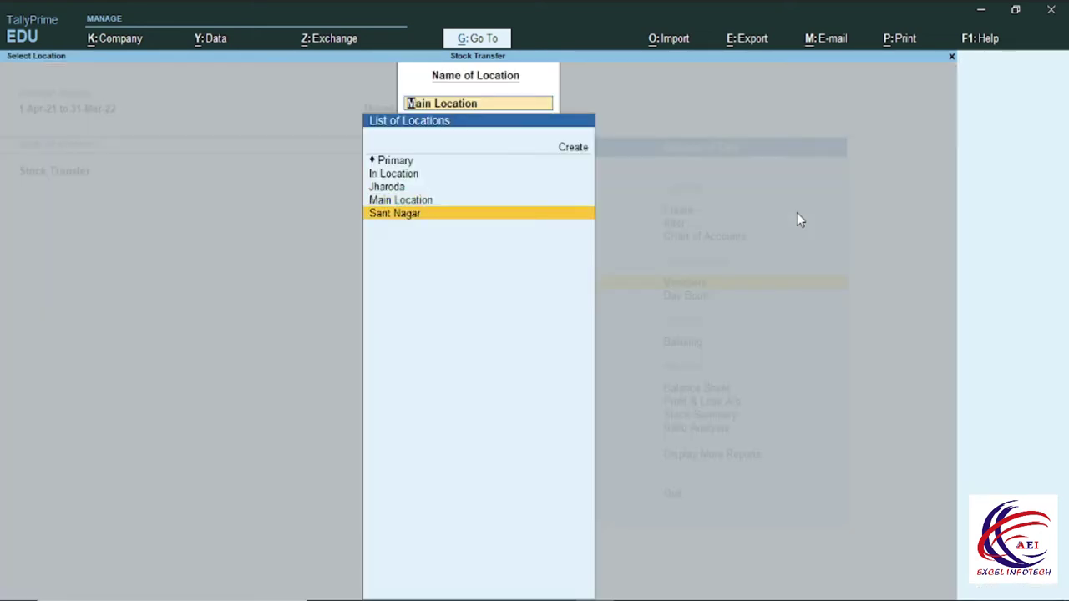
key("Return")
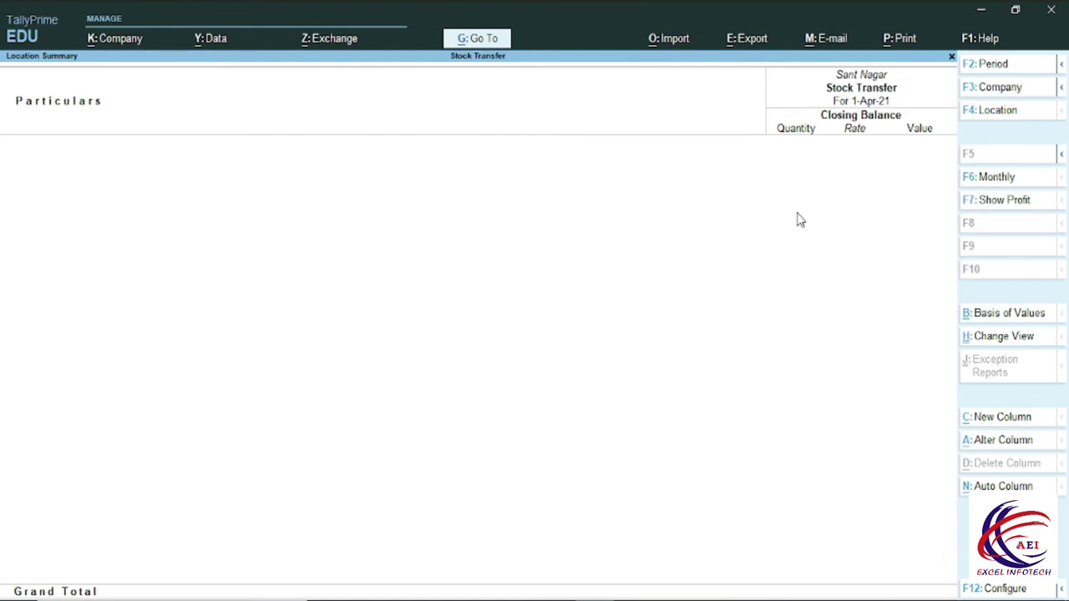
key("F4")
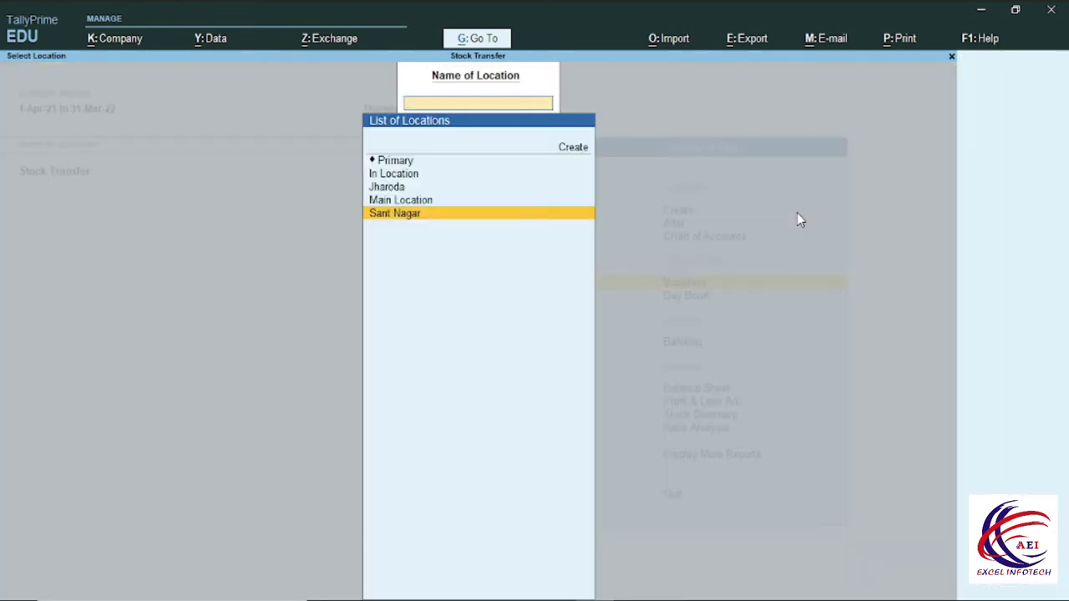
key("Escape")
key("Escape")
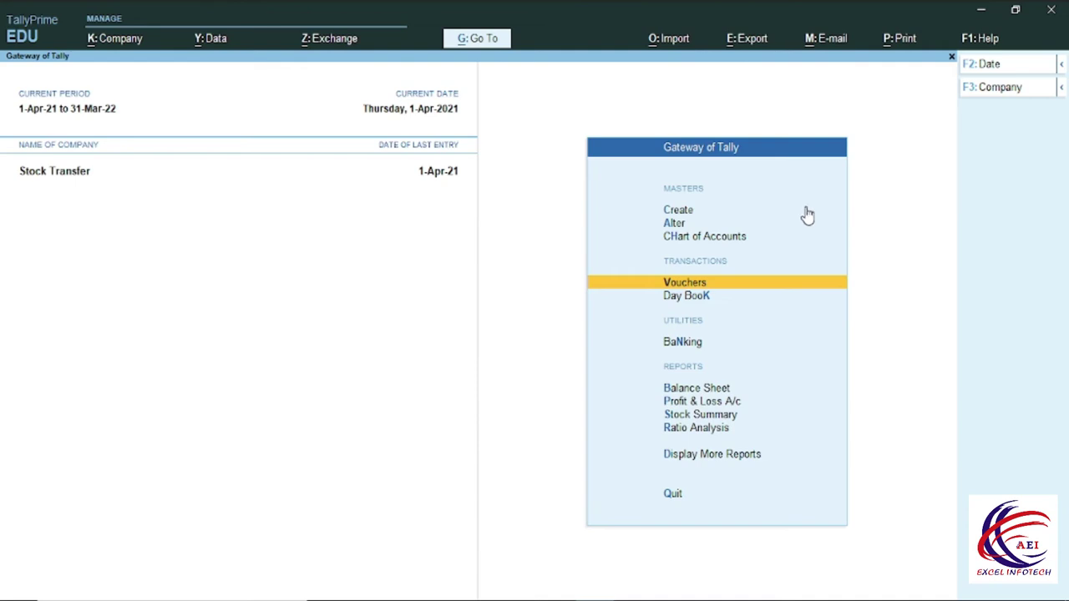
Step: Examine the Keyboard and Mouse balances in the Stock Summary expanded to item level, and close the report
left_click(717, 418)
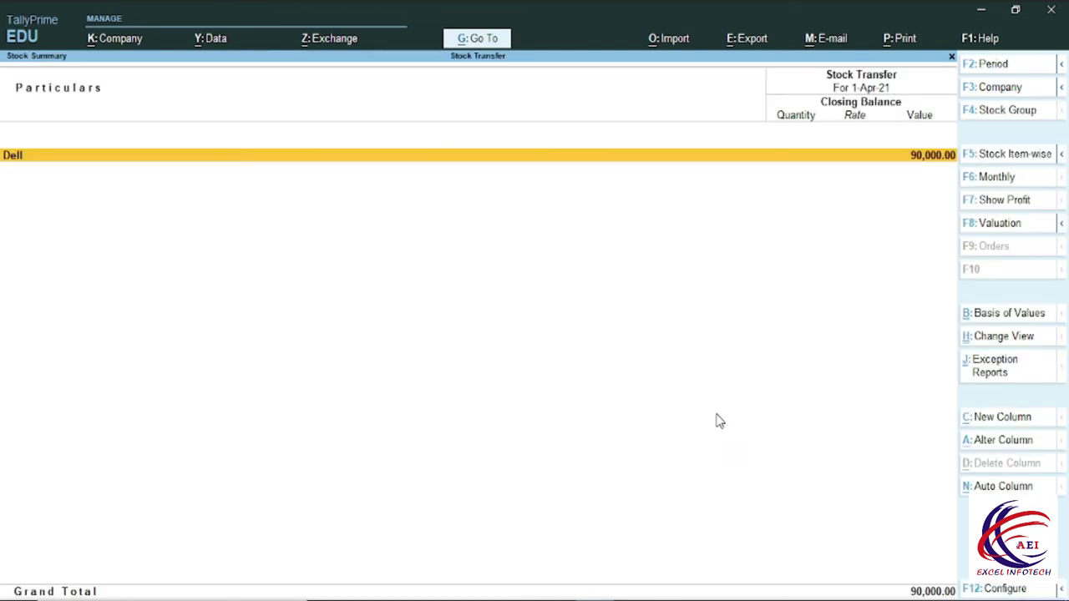
key("alt+F1")
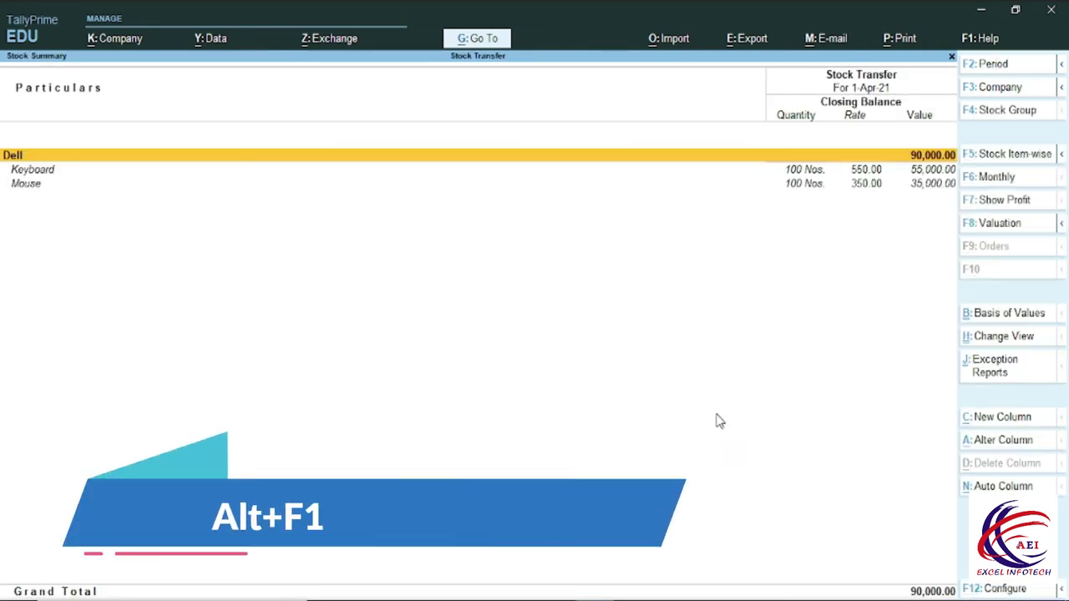
key("Down")
key("Down")
key("Up")
key("Down")
key("Up")
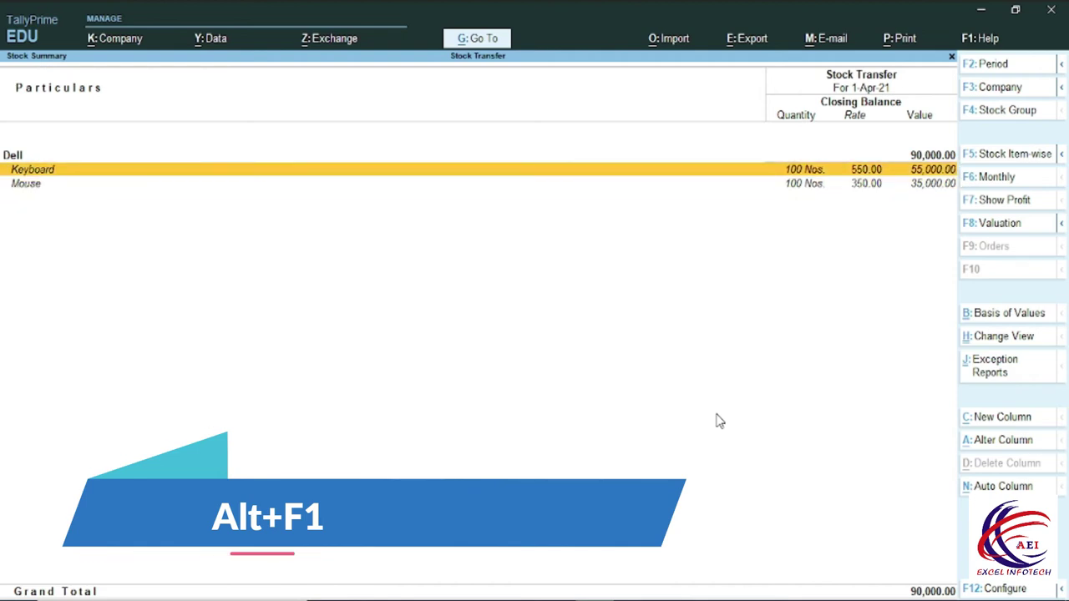
key("Down")
key("Up")
key("Down")
key("Up")
key("Down")
key("Up")
key("Down")
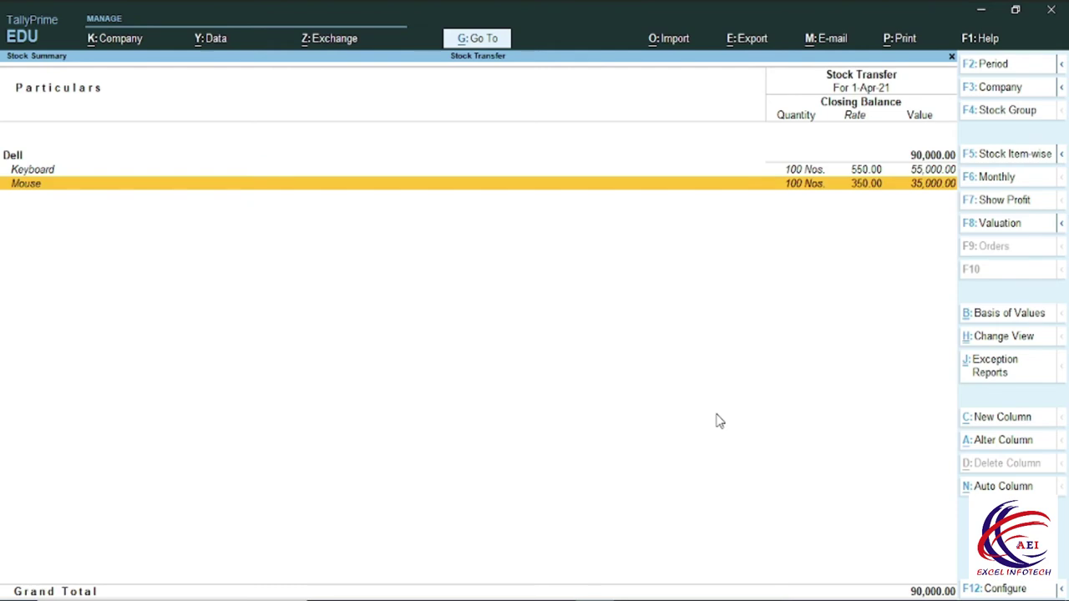
key("Escape")
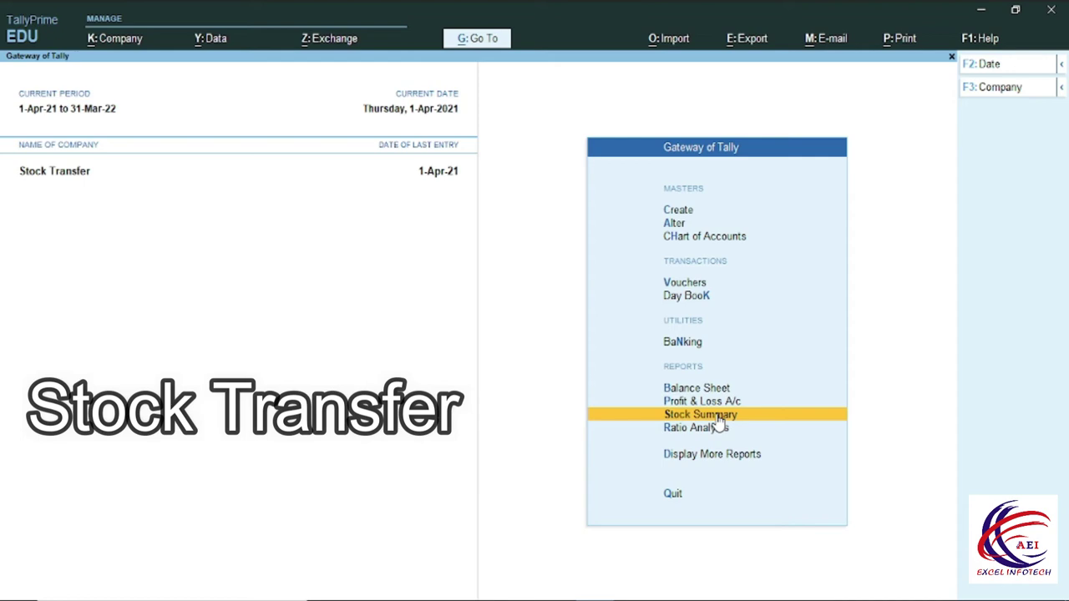
Step: Open voucher entry from the Gateway of Tally and switch to a new Stock Journal voucher
key("Up")
key("Up")
key("Up")
key("Up")
key("Up")
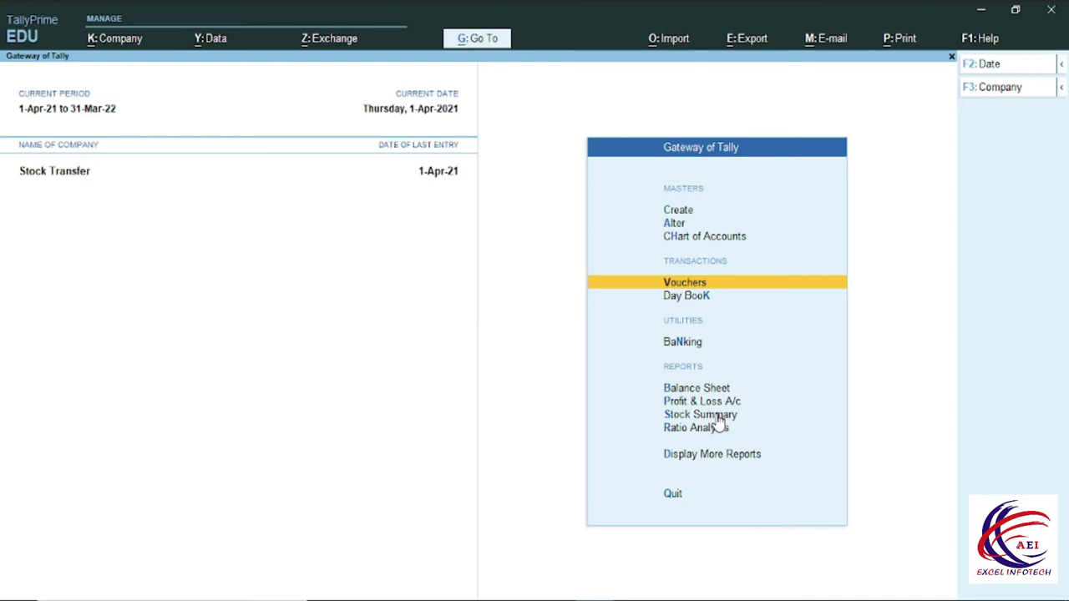
key("Return")
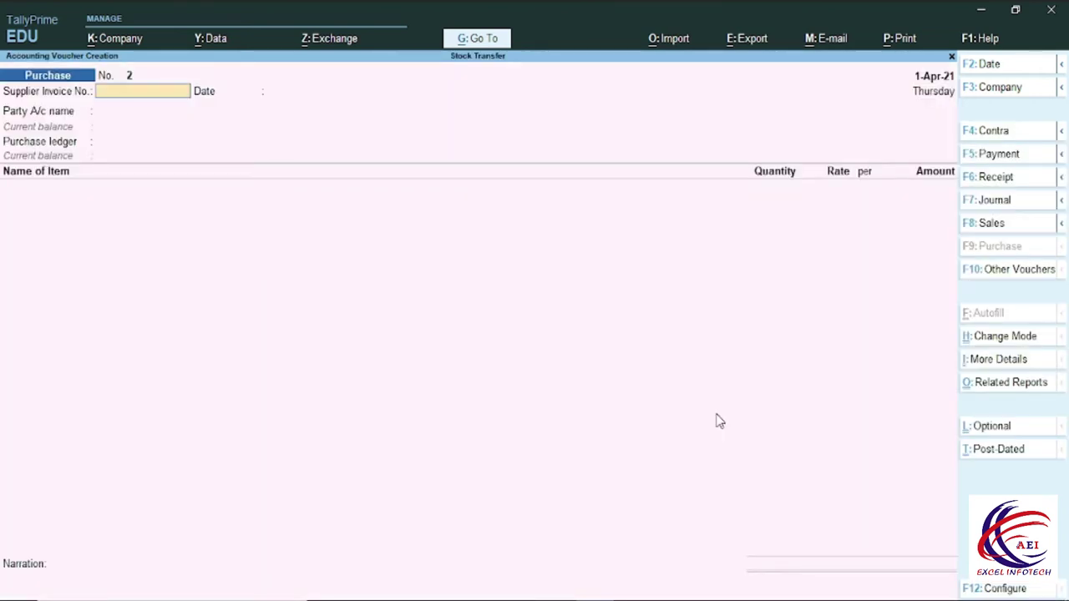
key("alt")
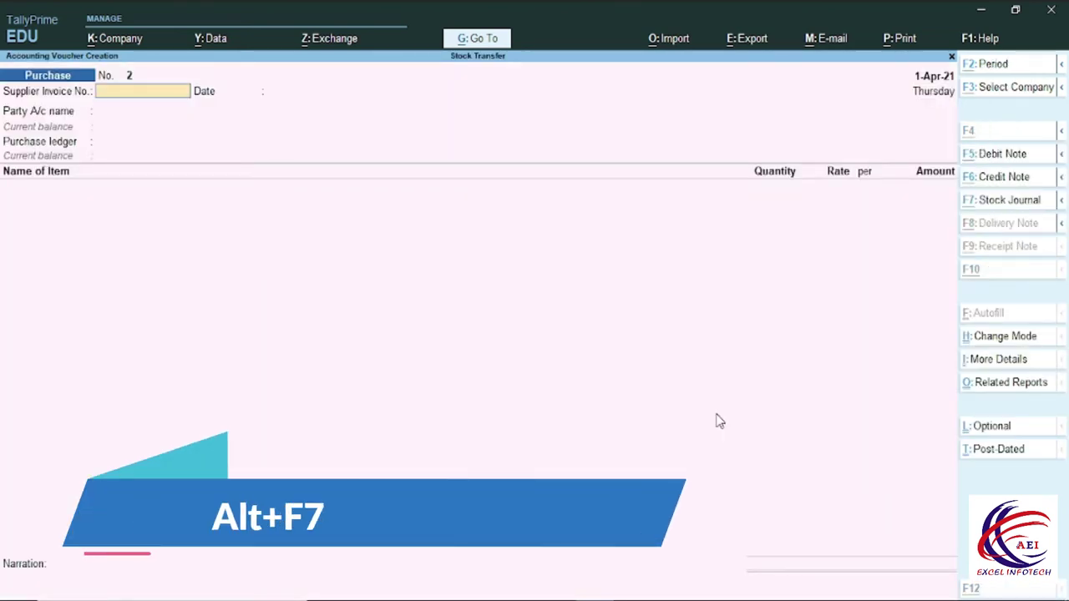
key("alt+F7")
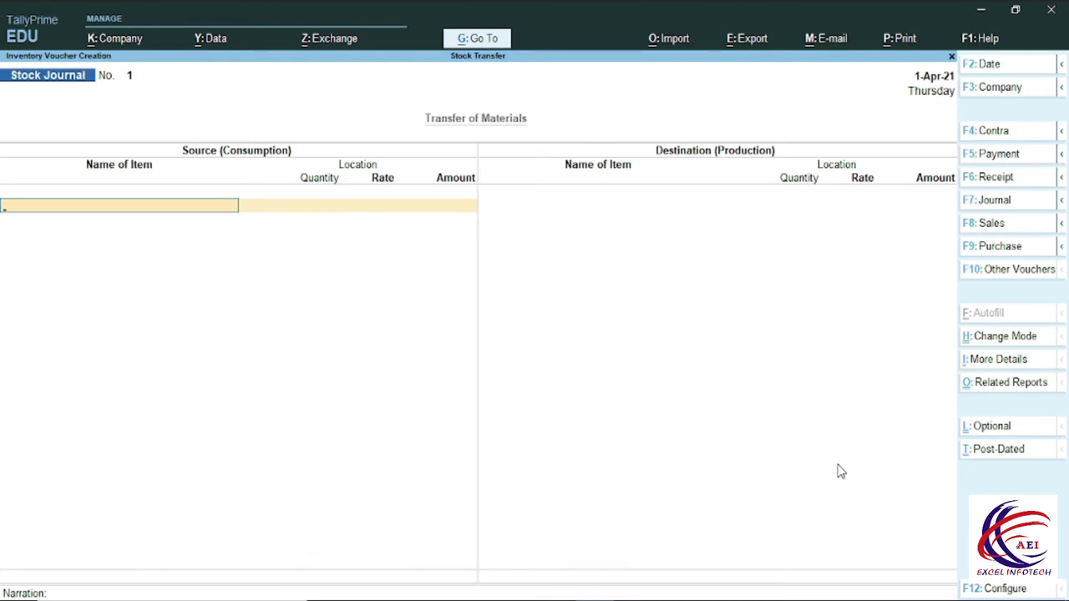
Step: Check where Stock Journal is listed among the other voucher types, and return to the Stock Journal voucher
left_click(1011, 282)
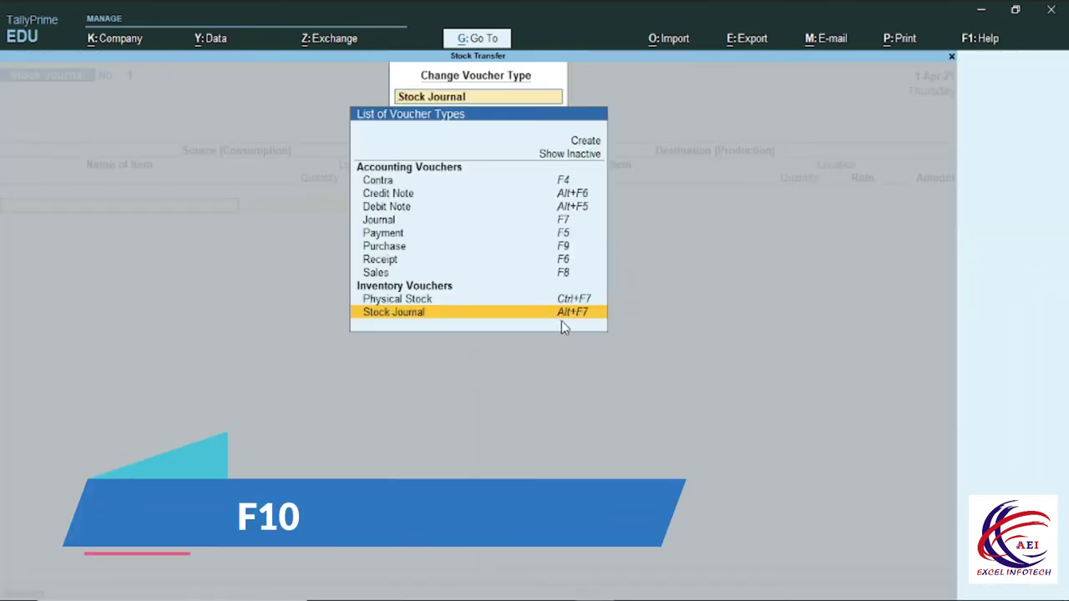
key("Escape")
key("Escape")
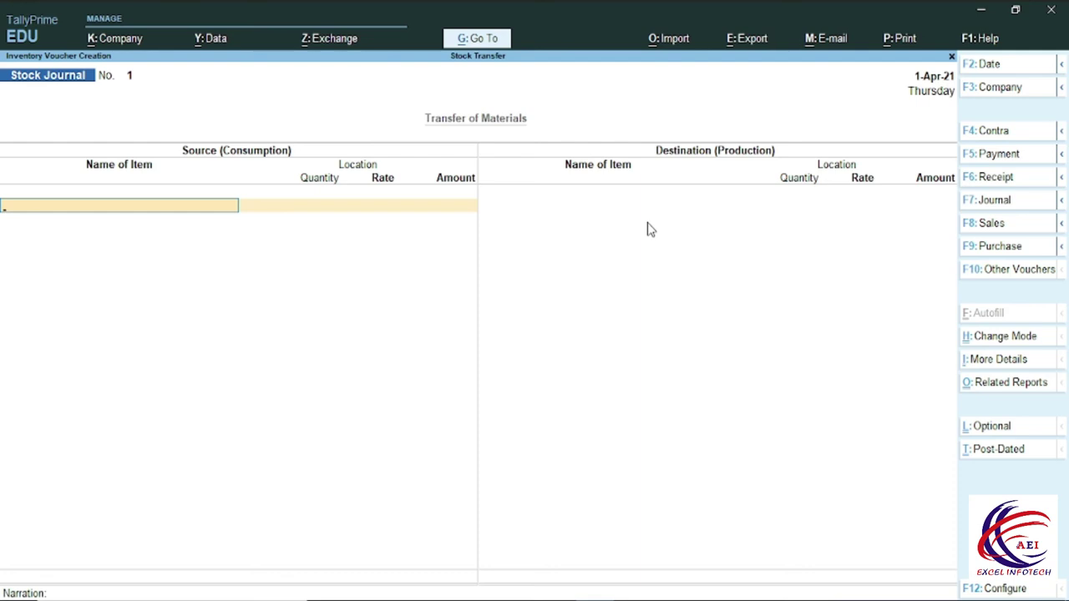
Step: Add Keyboard as a source item from the Jharoda location with quantity 50, accepting the default rate and amount
key("space")
key("Down")
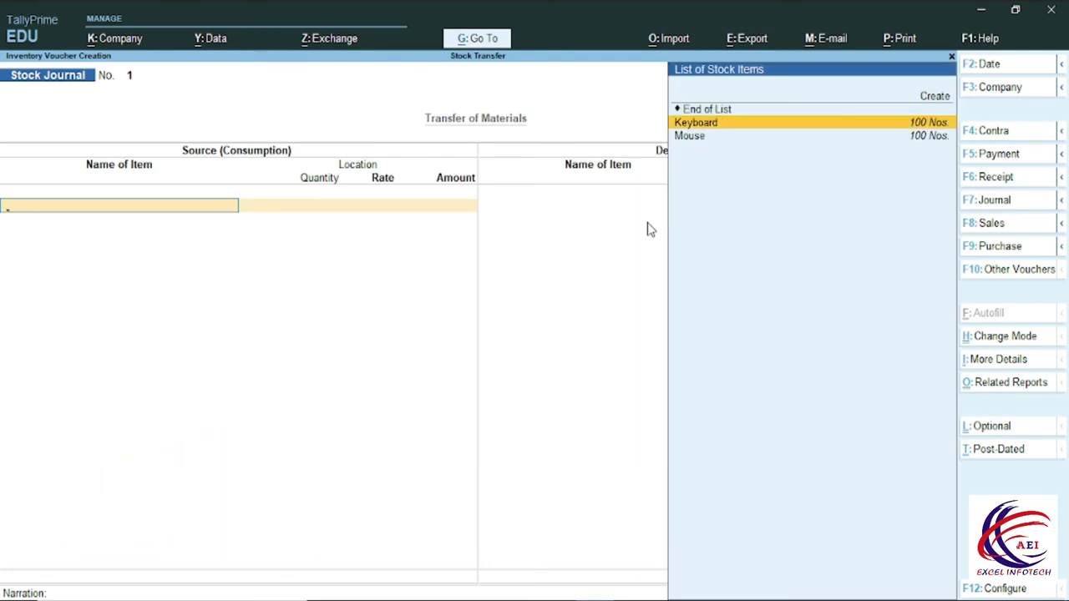
key("Return")
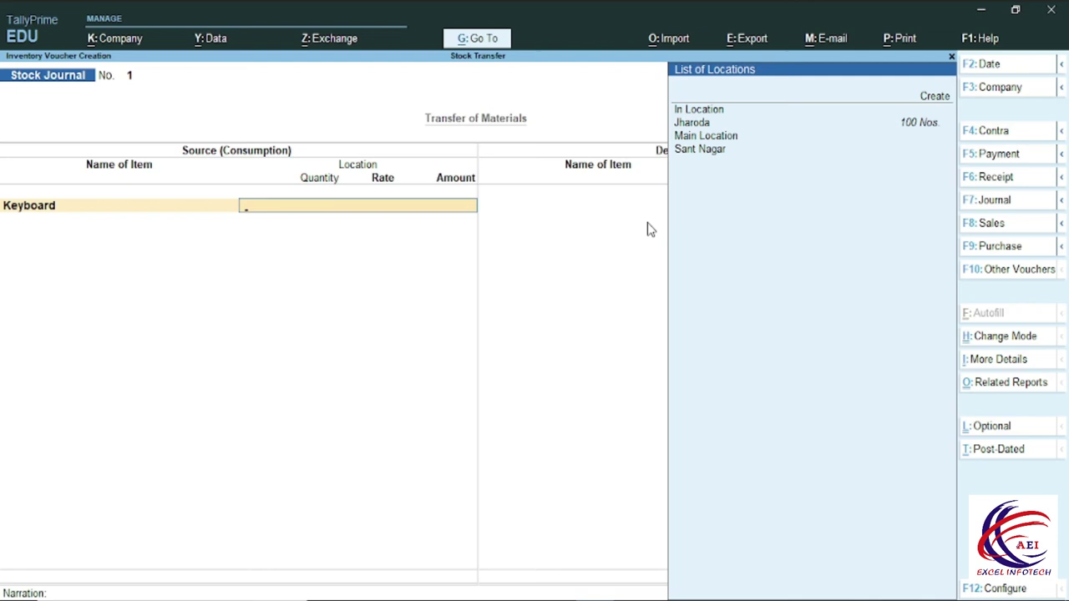
key("Down")
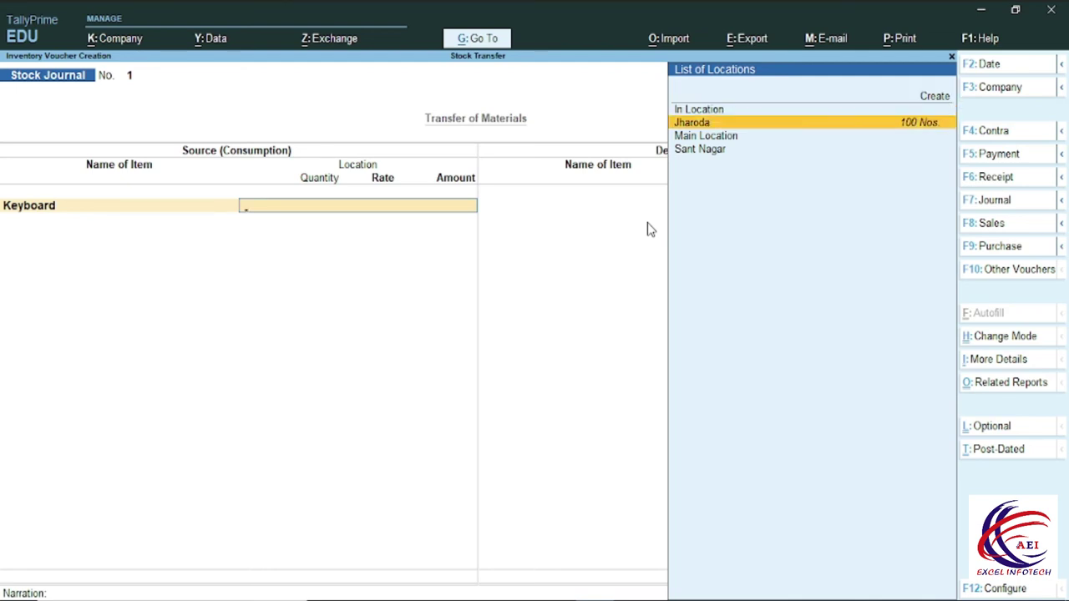
key("Return")
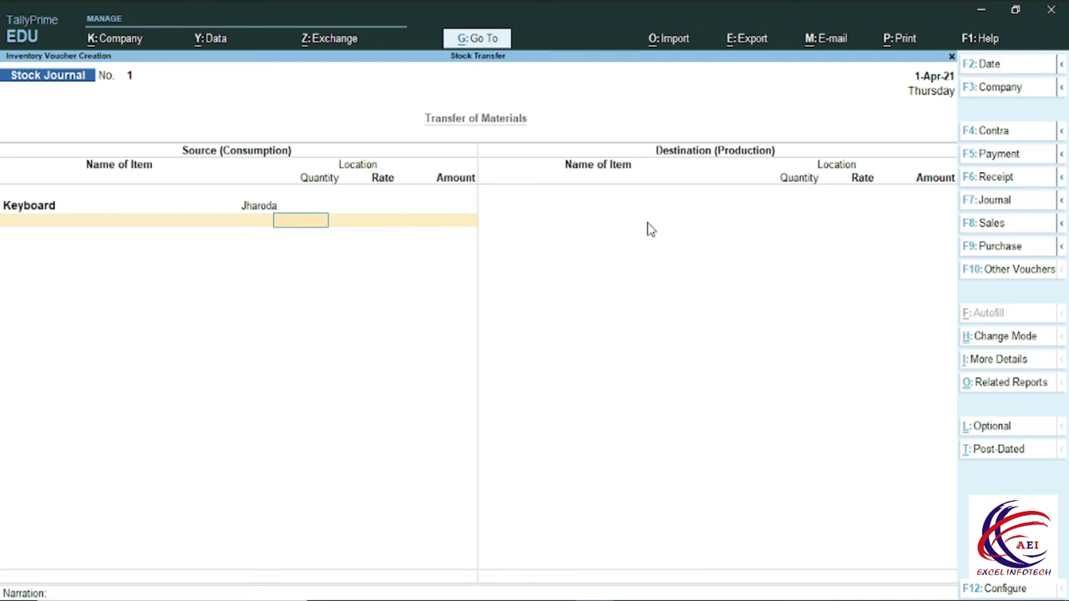
type("50")
key("Return")
key("Return")
key("Return")
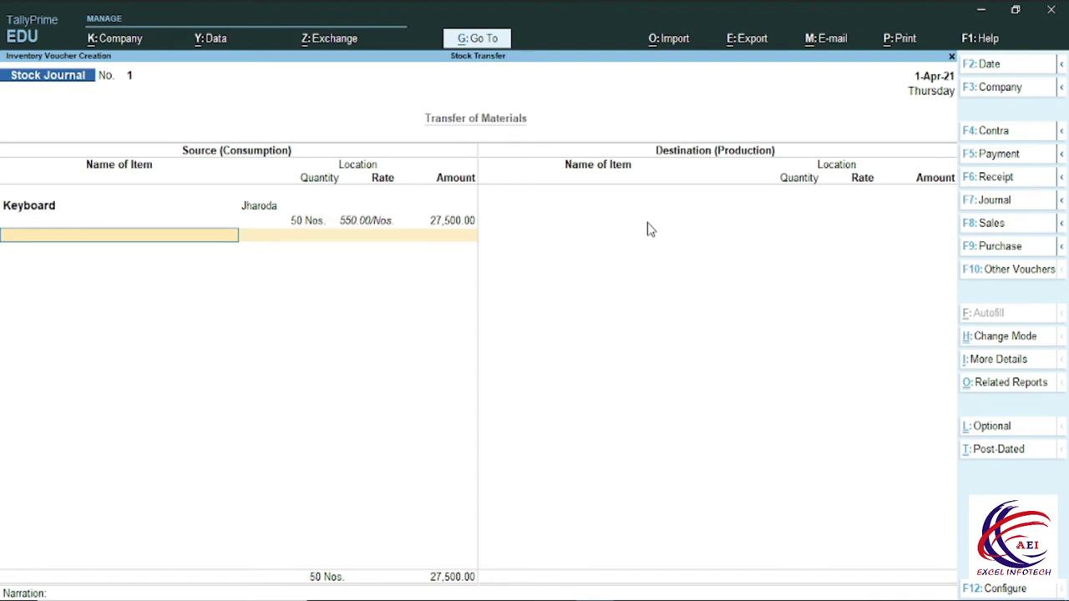
Step: Add Mouse as a source item from Jharoda with quantity 50, accept its default rate, and finish the source list
key("space")
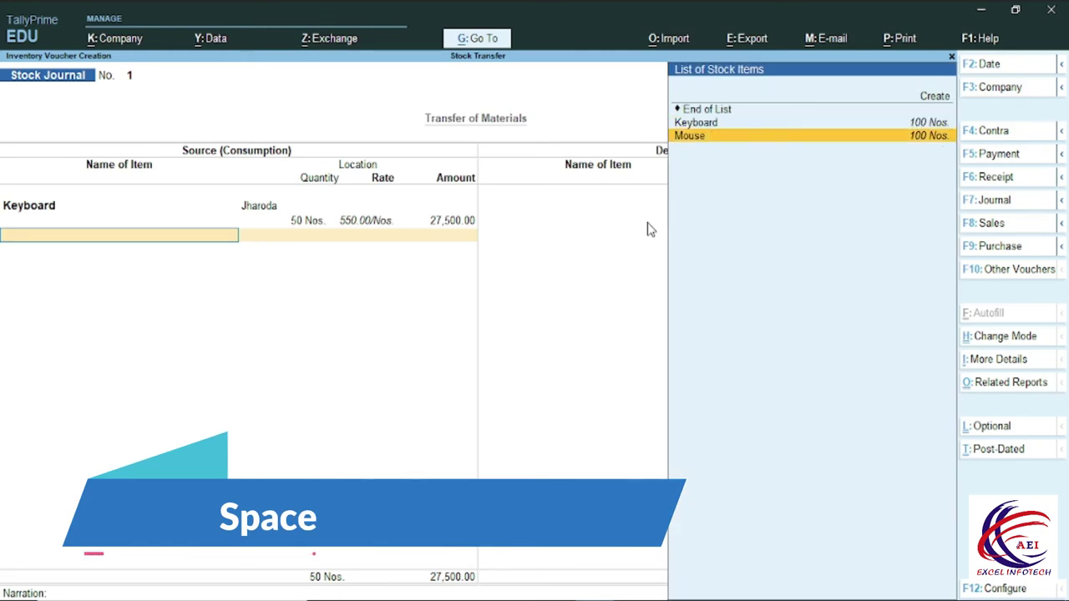
key("Return")
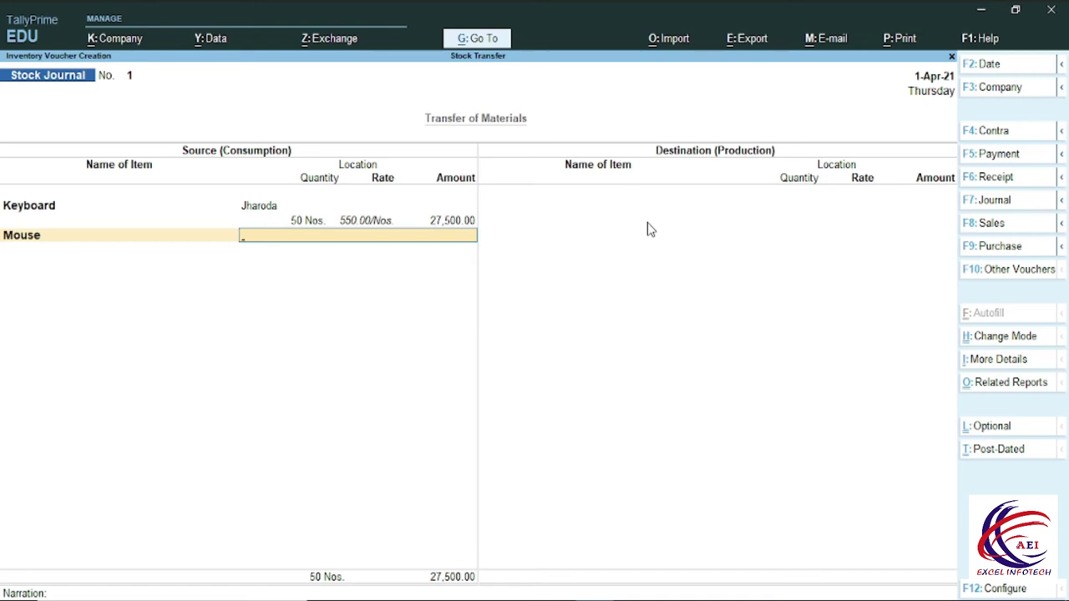
key("space")
key("Down")
key("Down")
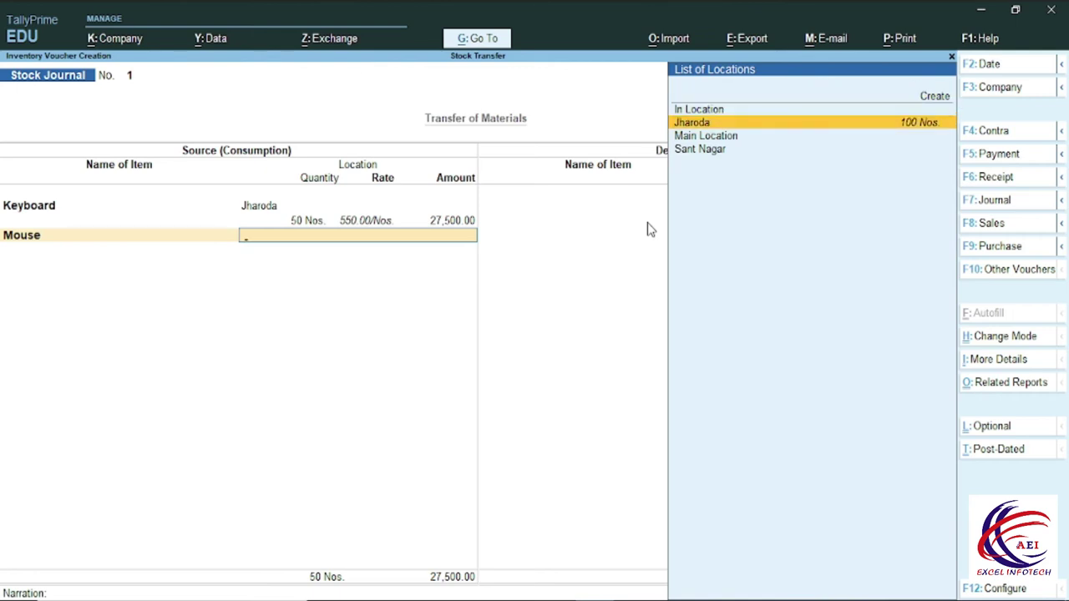
key("Return")
type("50")
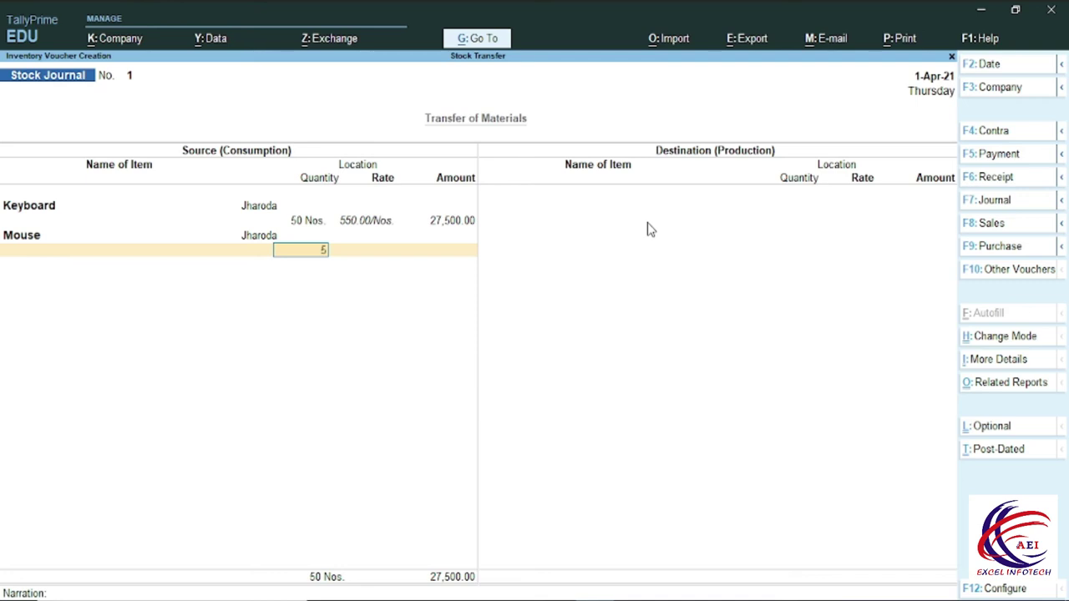
key("Return")
key("Return")
key("Return")
key("Return")
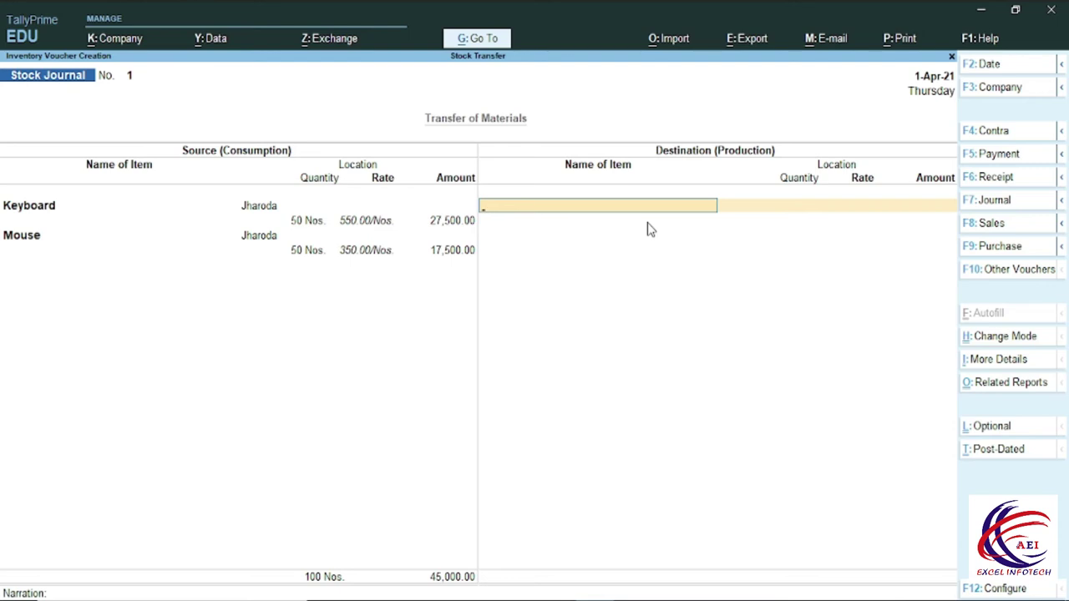
Step: Add Keyboard as a destination item at Sant Nagar with quantity 25, accepting the default rate and amount
key("space")
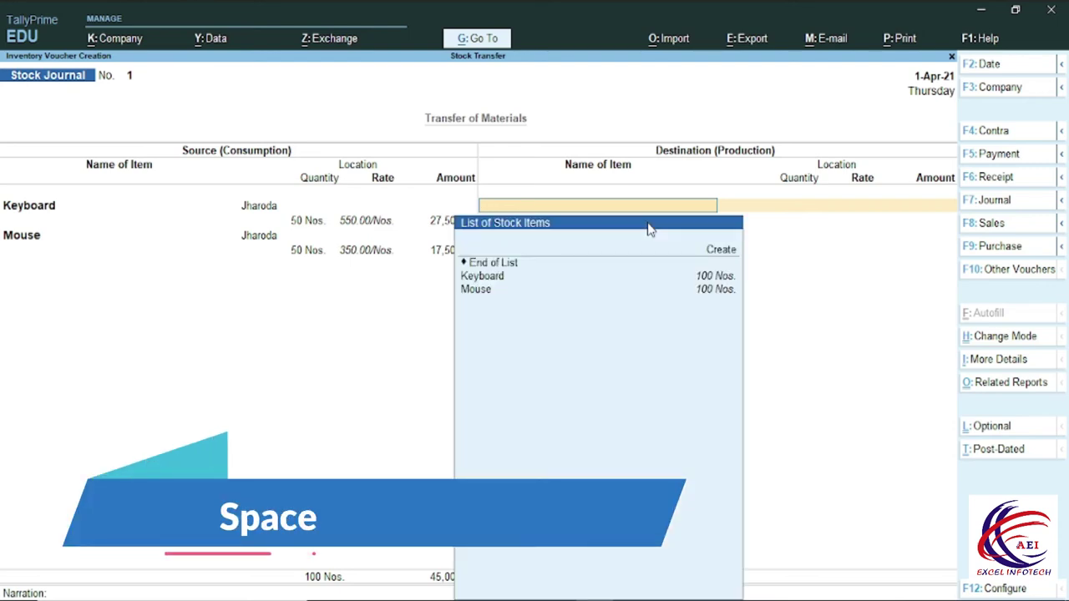
key("Down")
key("Down")
key("Down")
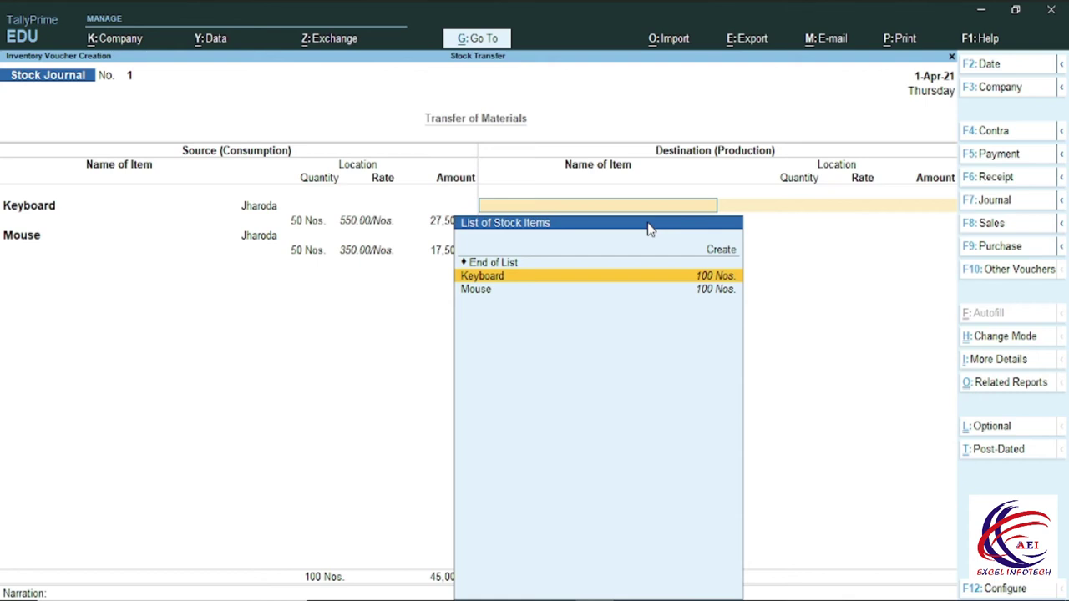
key("Return")
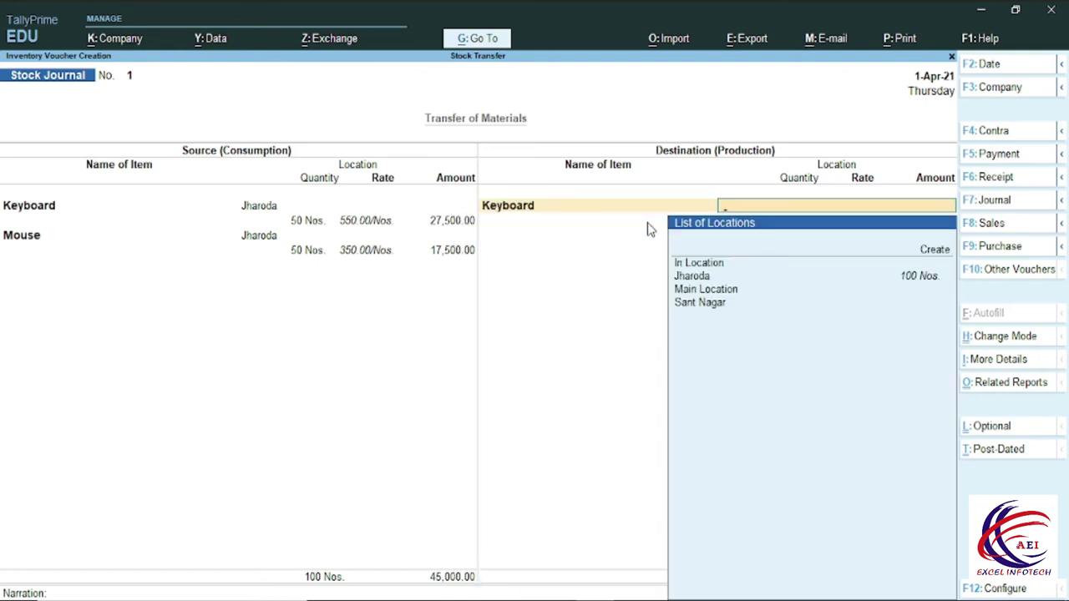
key("Down")
key("Down")
key("Down")
key("Down")
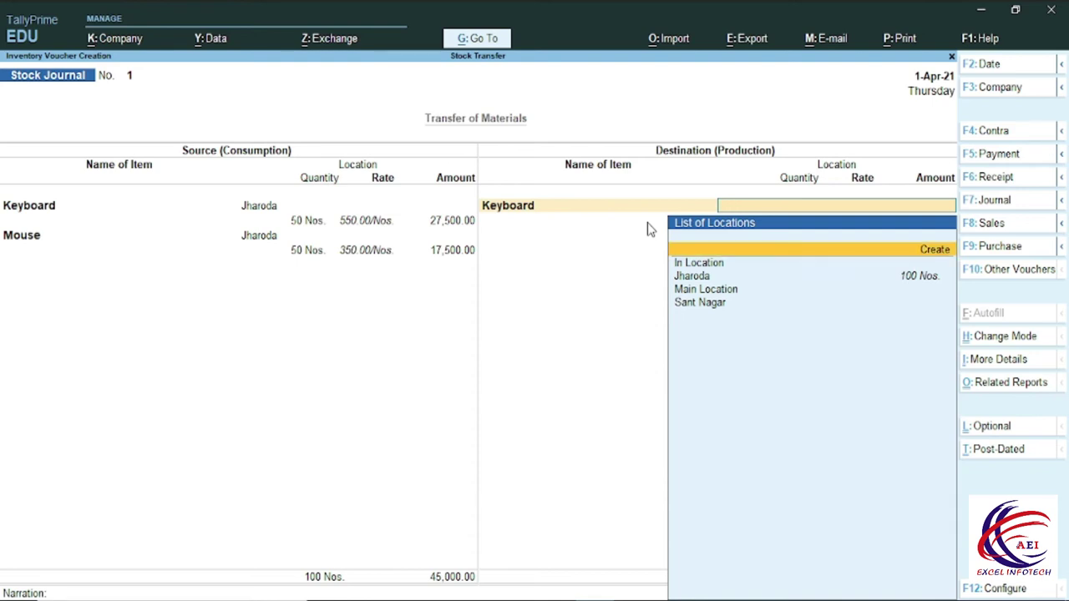
key("Down")
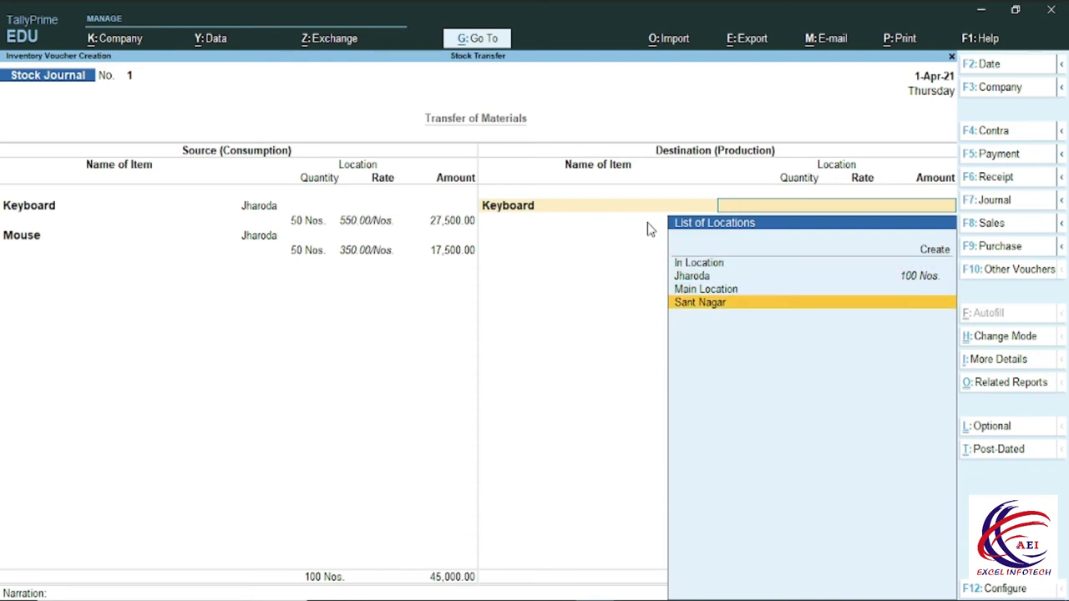
key("Return")
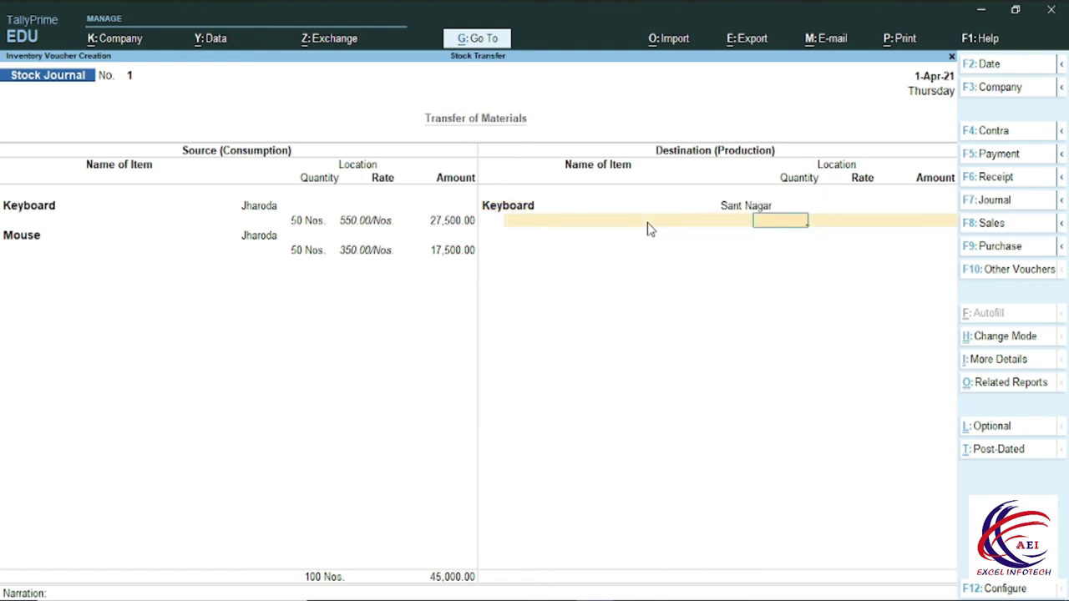
type("25")
key("Return")
key("Return")
key("Return")
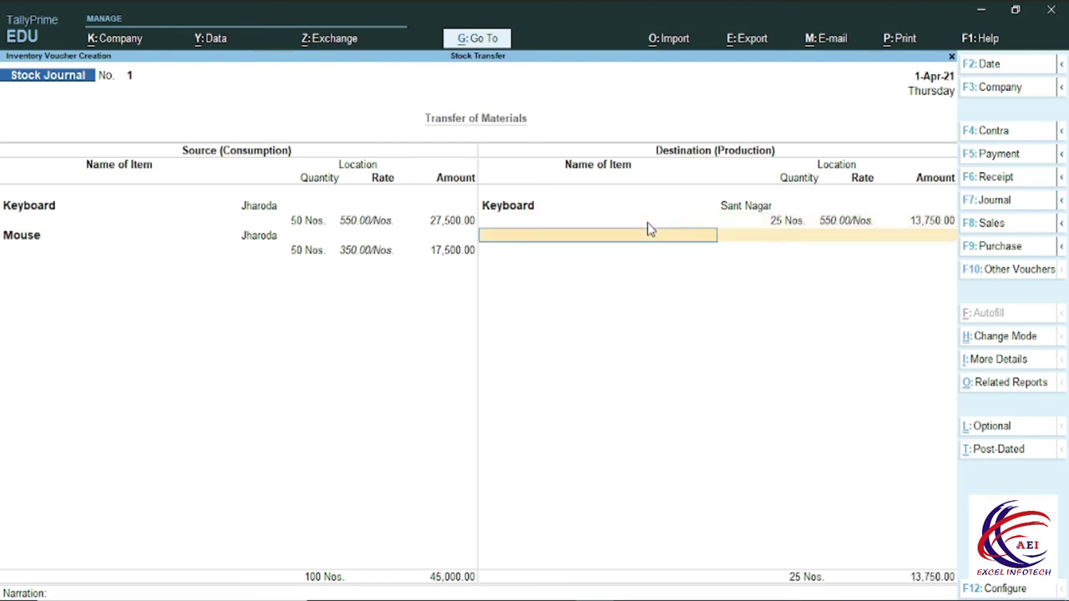
Step: Add a second Keyboard destination line at In Location with quantity 25, accepting the default rate and amount
key("Down")
key("Down")
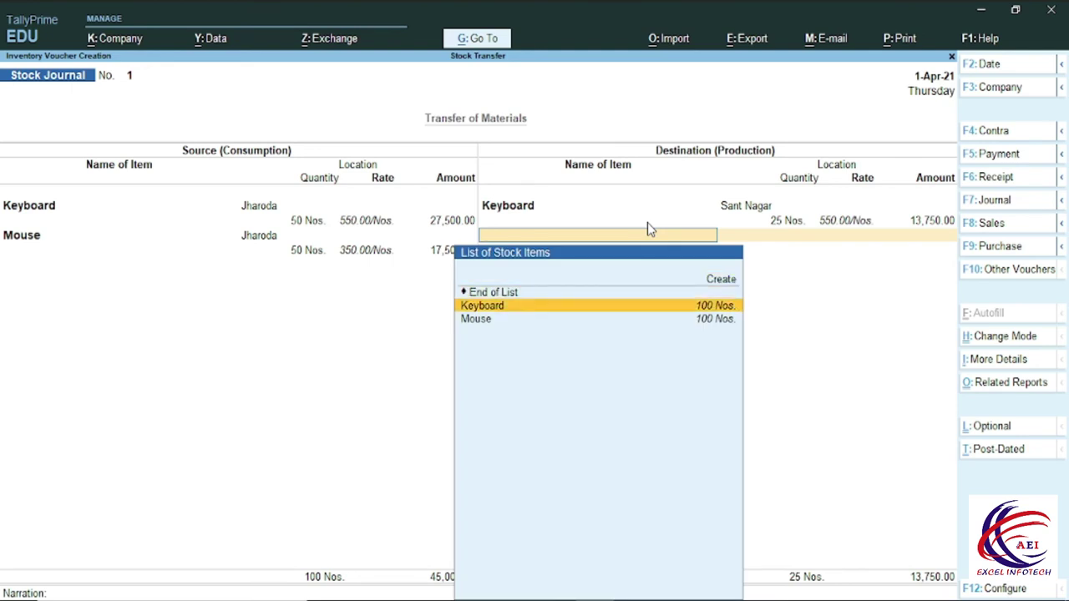
key("Return")
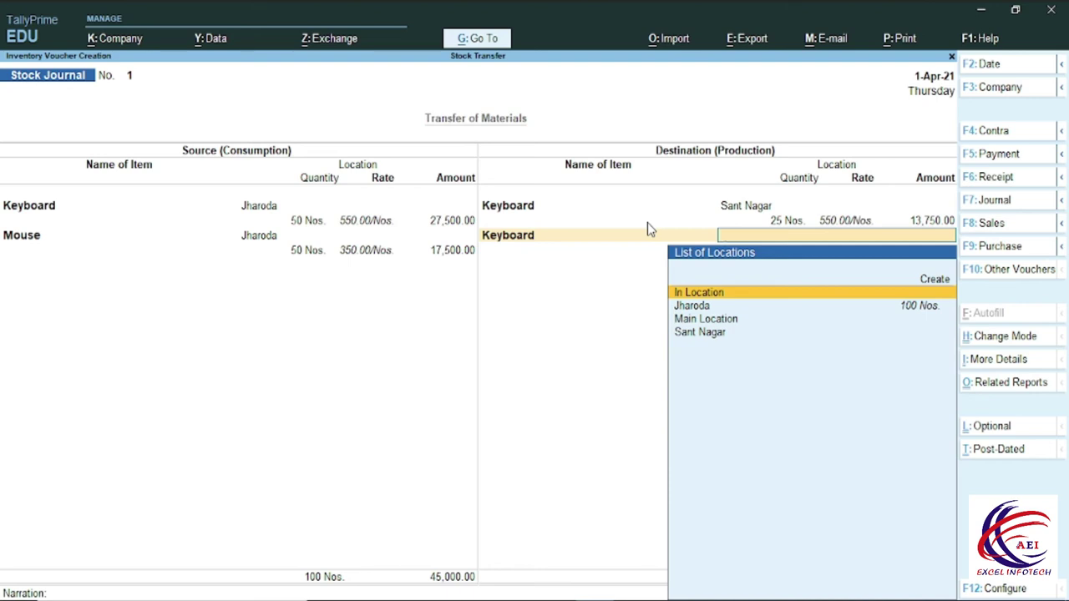
key("Return")
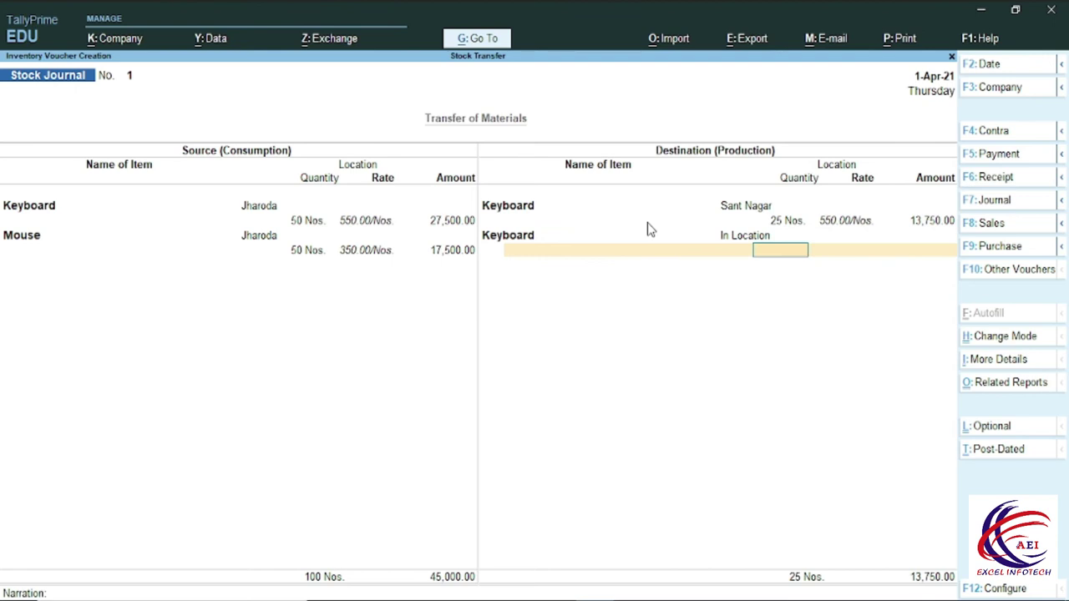
type("25")
key("Return")
key("Return")
key("Return")
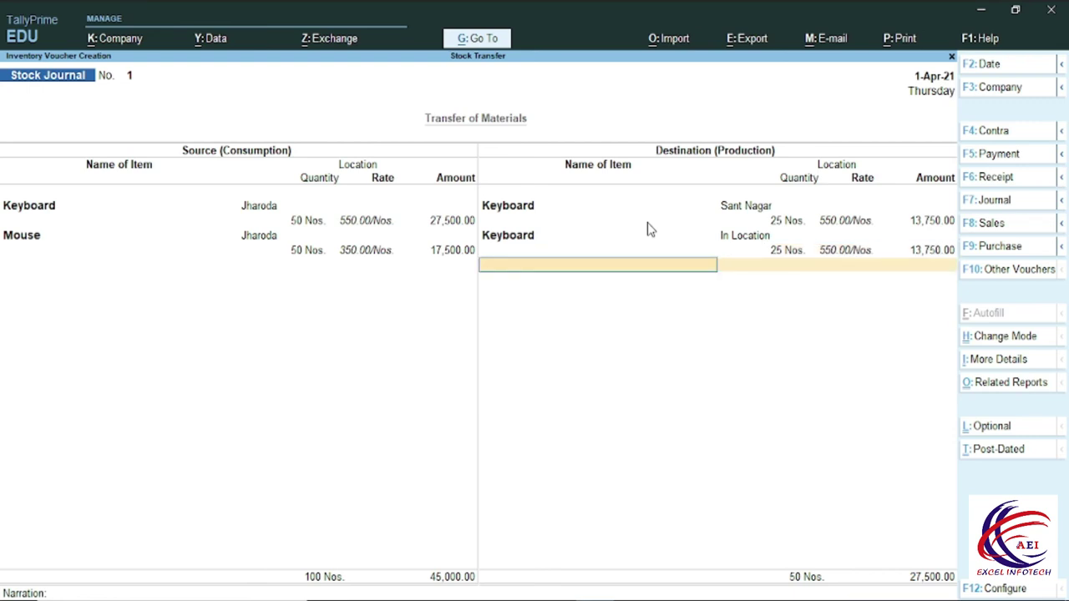
Step: Add Mouse as a destination item at Sant Nagar with quantity 25, accepting the default rate and amount
key("Down")
key("Down")
key("Down")
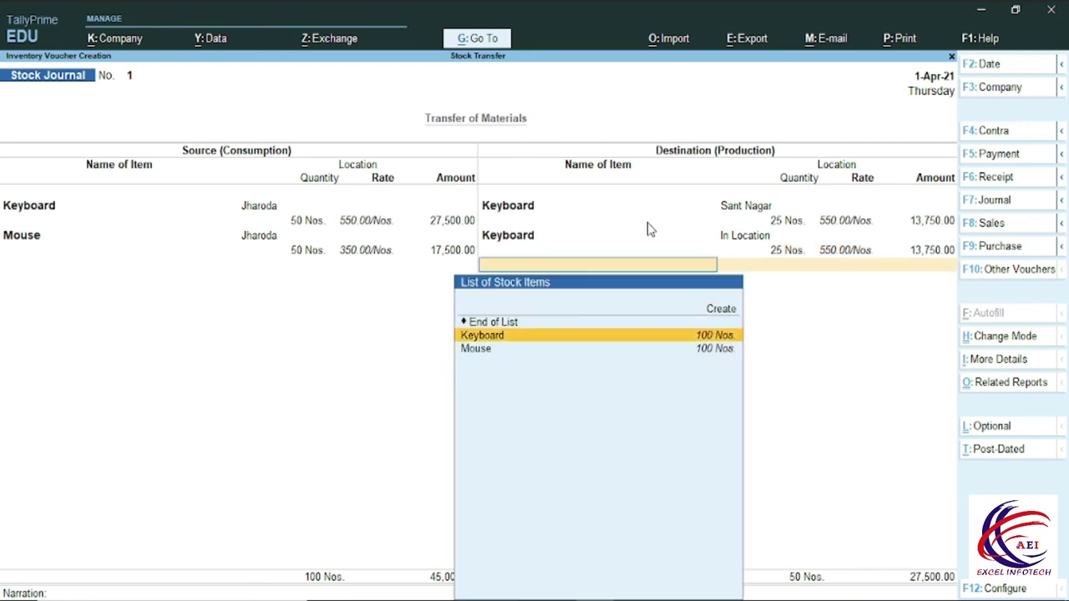
key("Return")
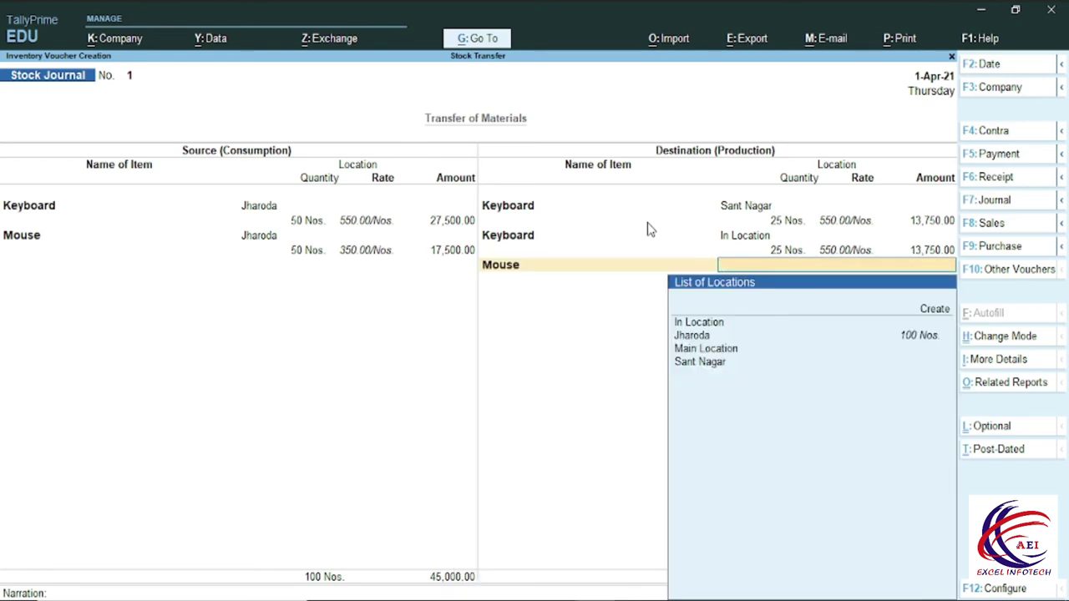
key("Down")
key("Down")
key("Down")
key("Down")
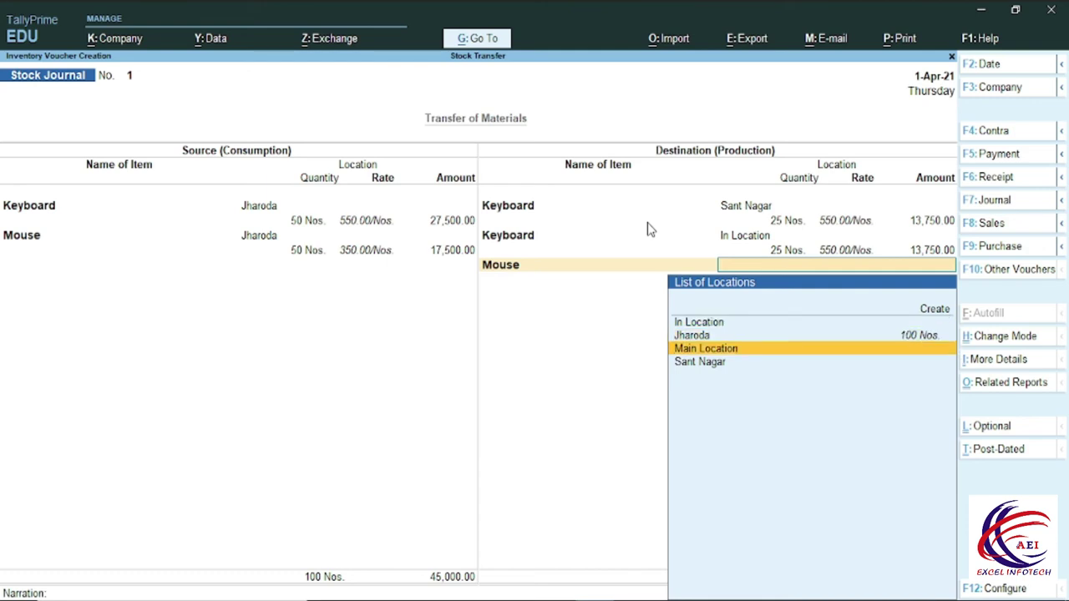
key("Return")
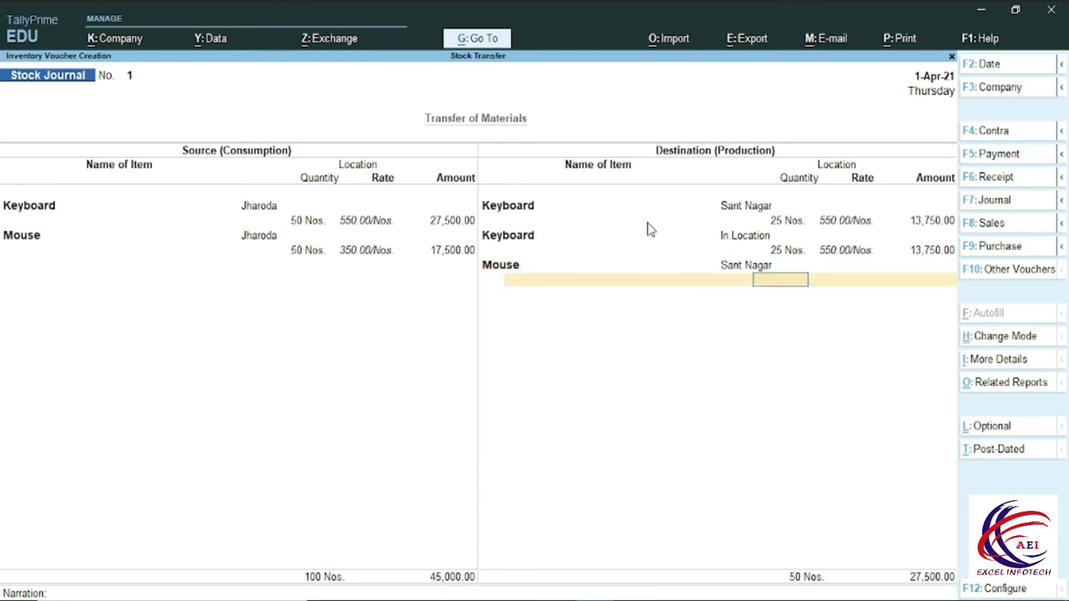
type("25")
key("Return")
key("Return")
key("Return")
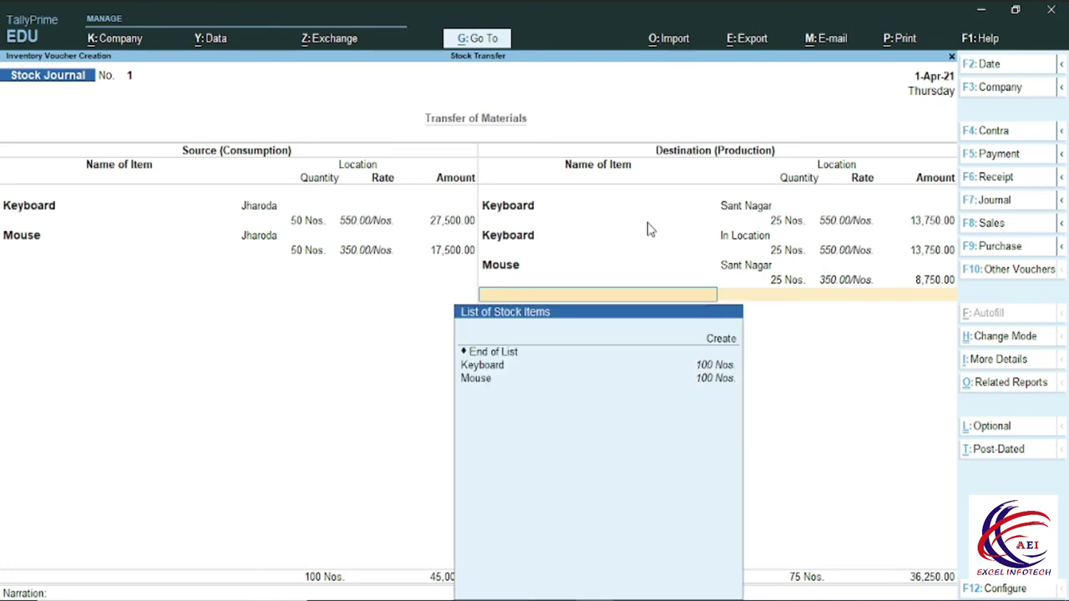
Step: Add a second Mouse destination line at In Location with quantity 25, and finish the destination list
key("Down")
key("Down")
key("Return")
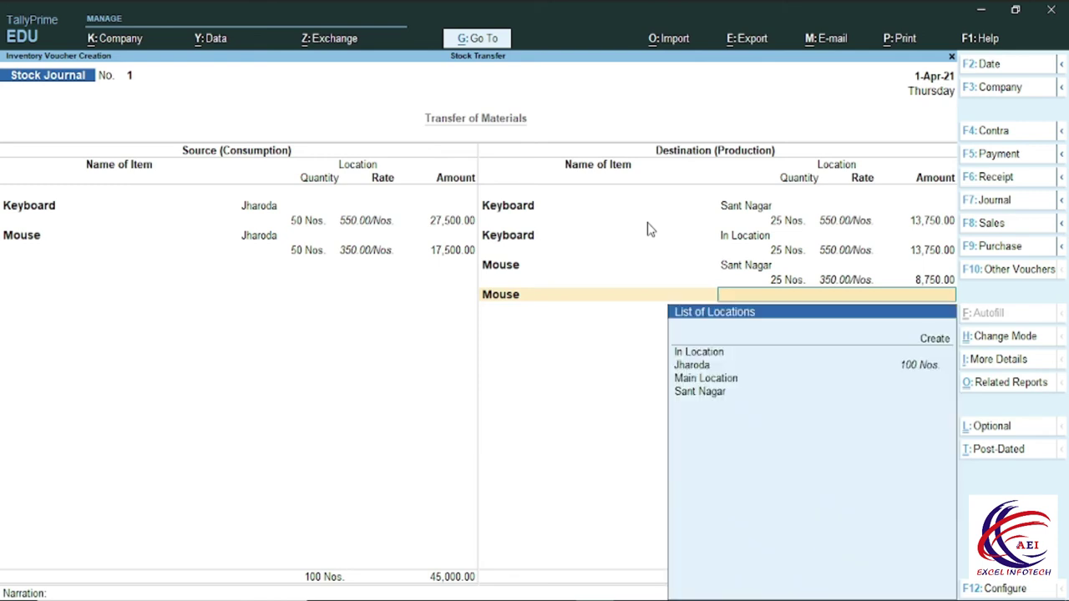
key("Return")
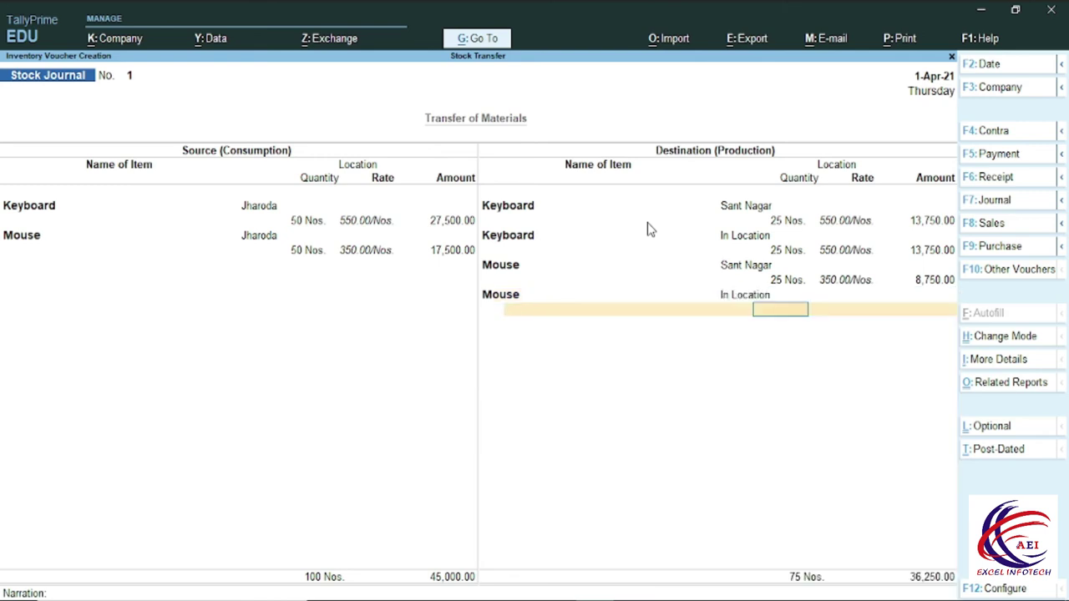
type("25")
key("Return")
key("Return")
key("Return")
key("Return")
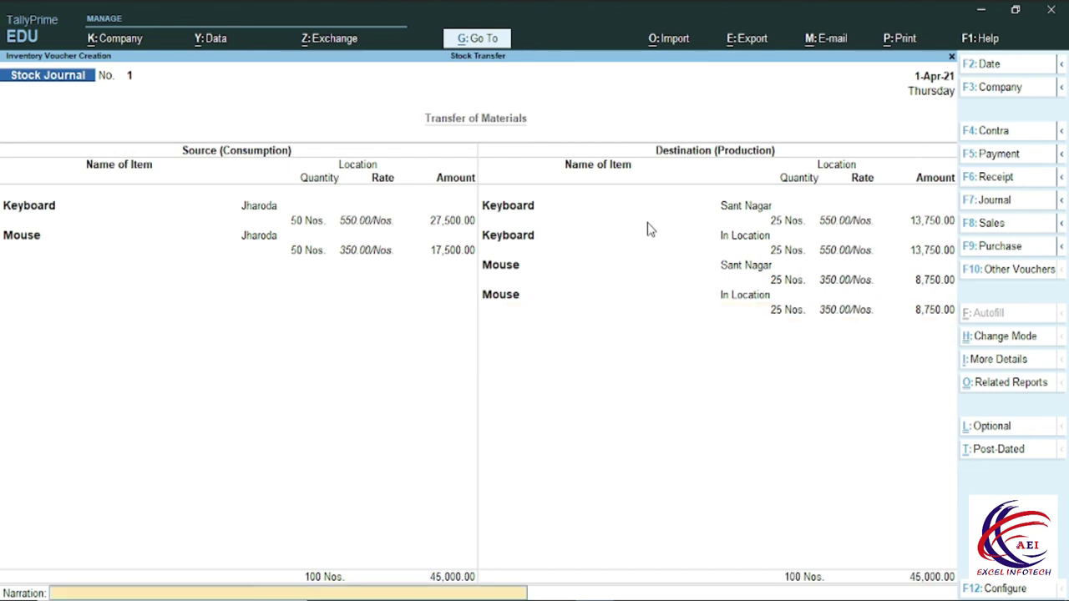
Step: Leave the narration blank and save the Jharoda stock transfer journal
key("Return")
key("Return")
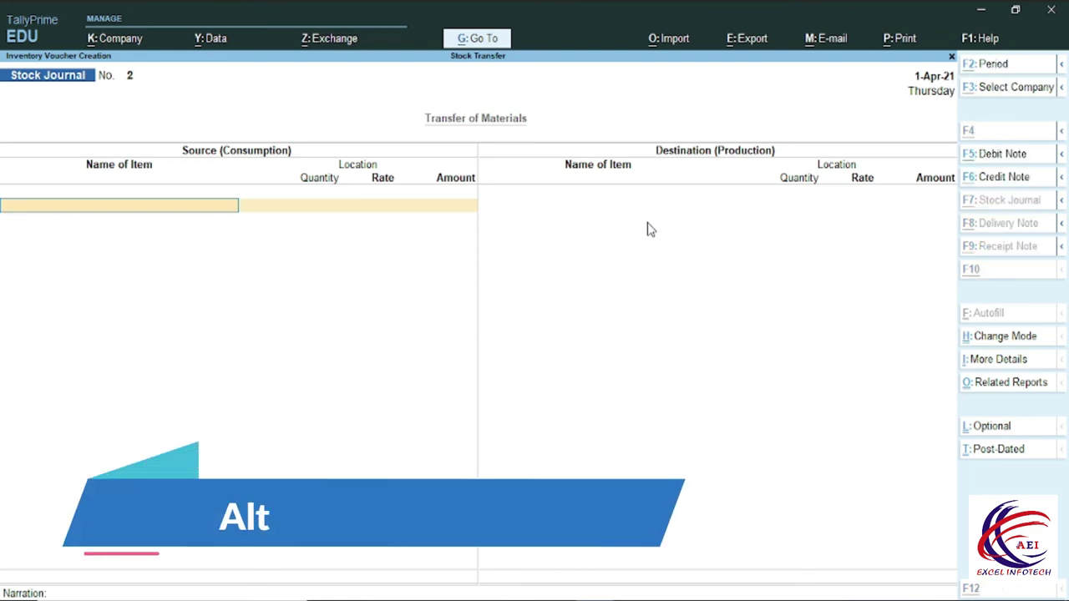
Step: Open the Godown Summary for In Location, expand it to item level, review the Keyboard and Mouse balances, and return to the location list
key("alt+g")
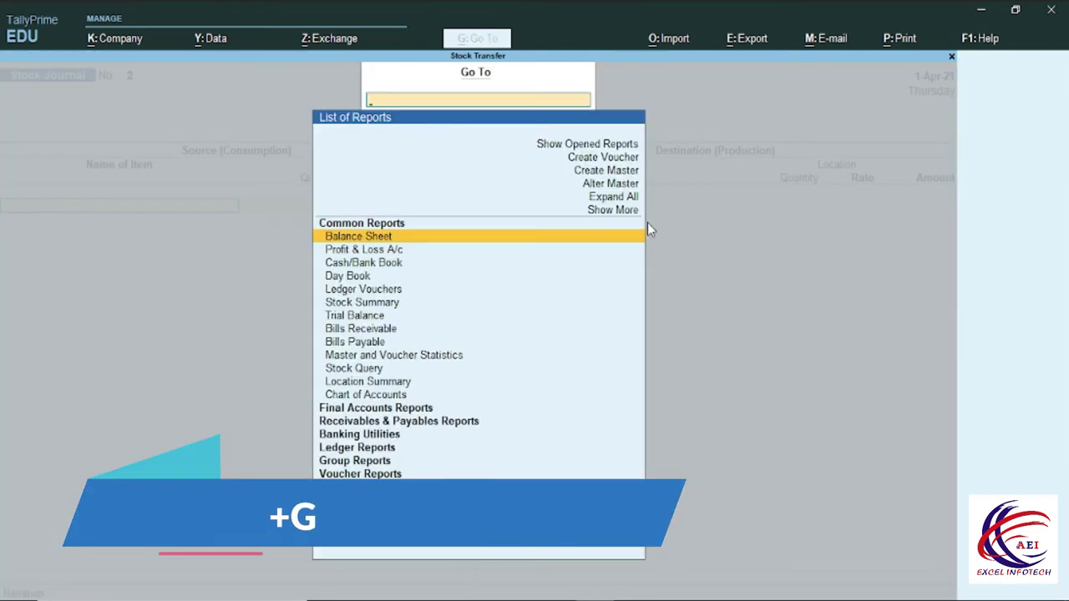
type("God")
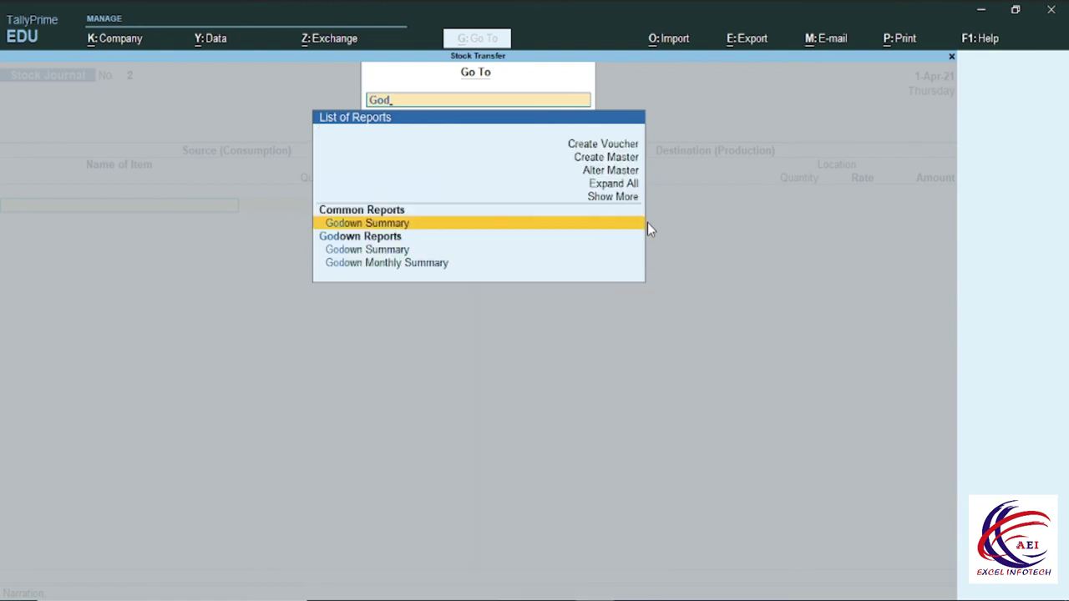
key("Return")
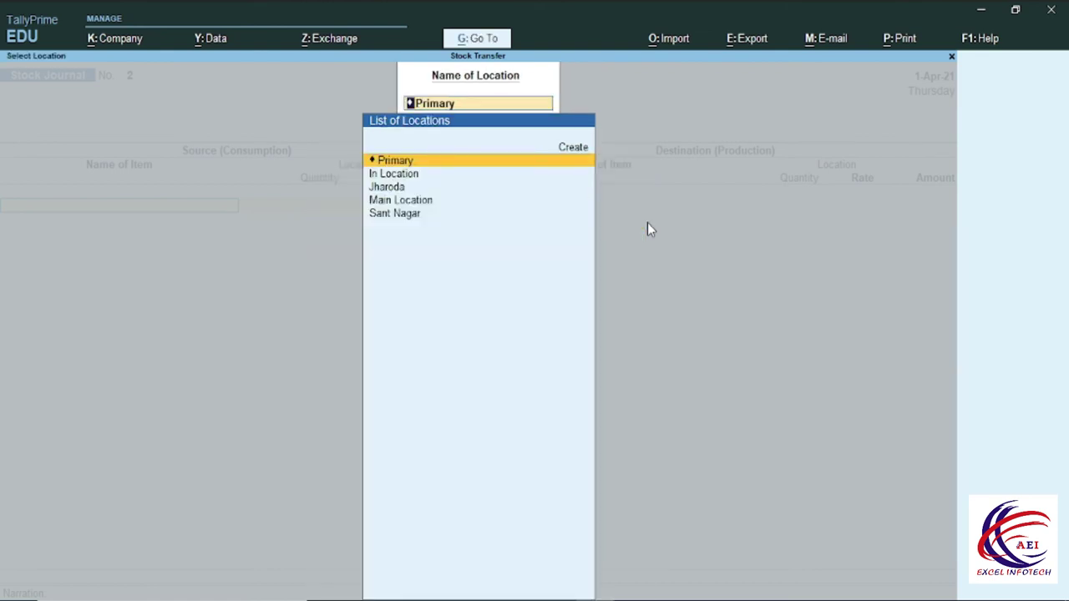
key("Down")
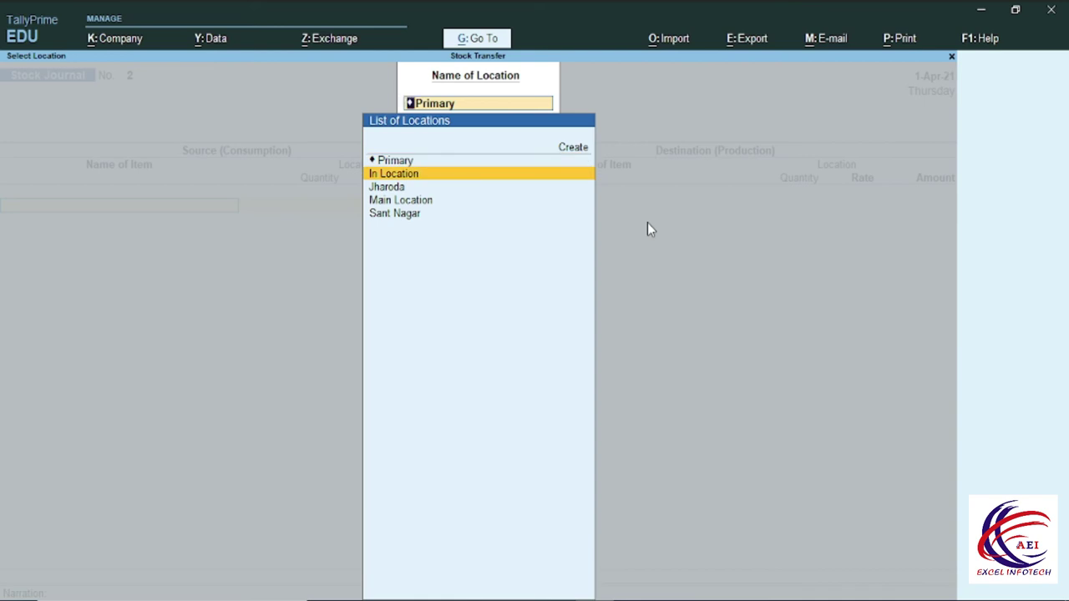
key("Return")
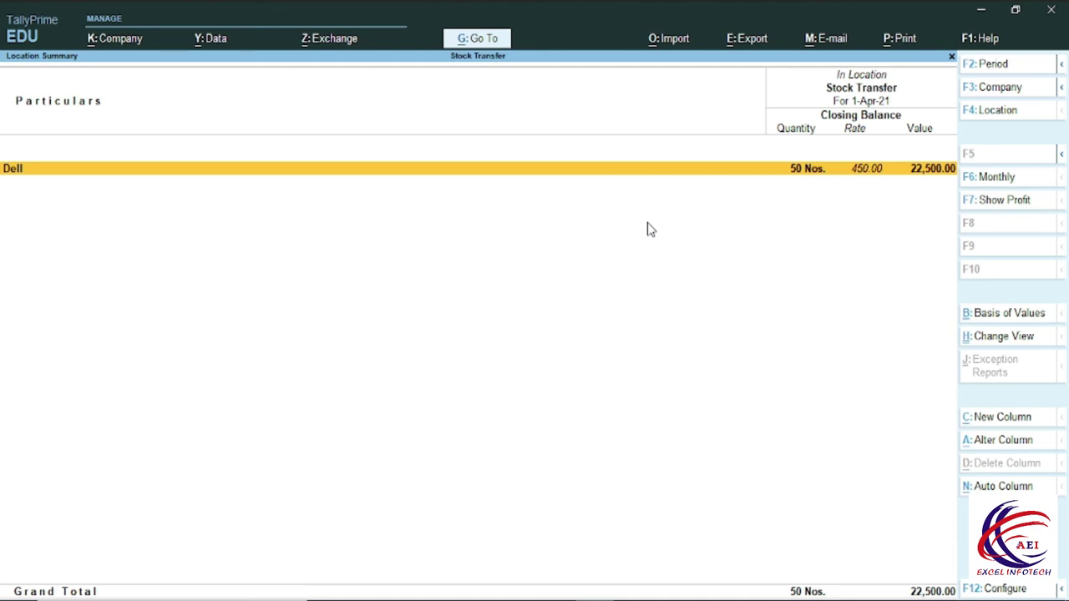
key("alt+F1")
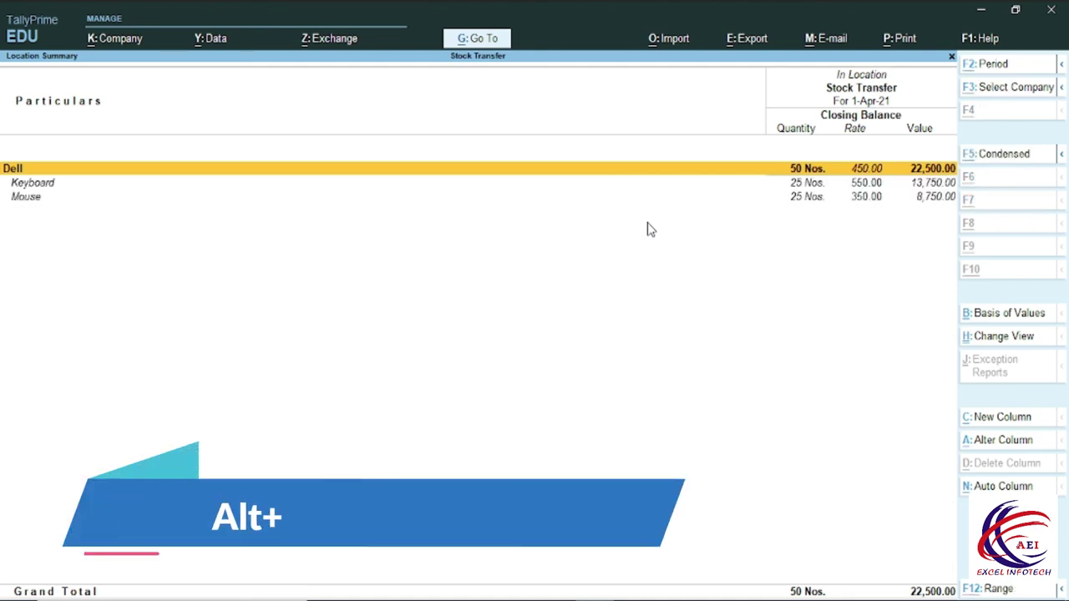
key("Down")
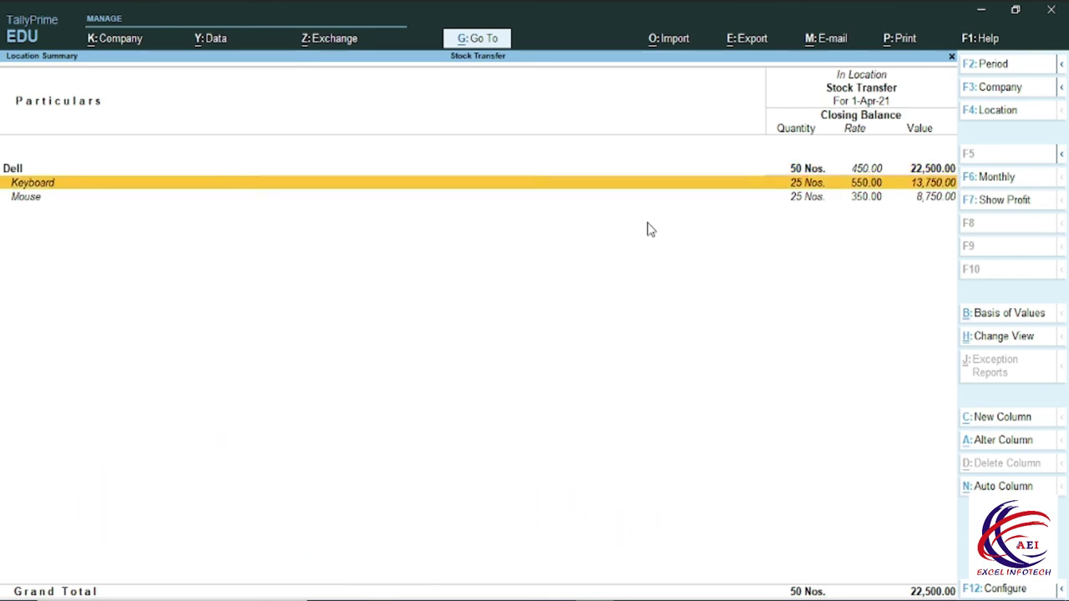
key("Down")
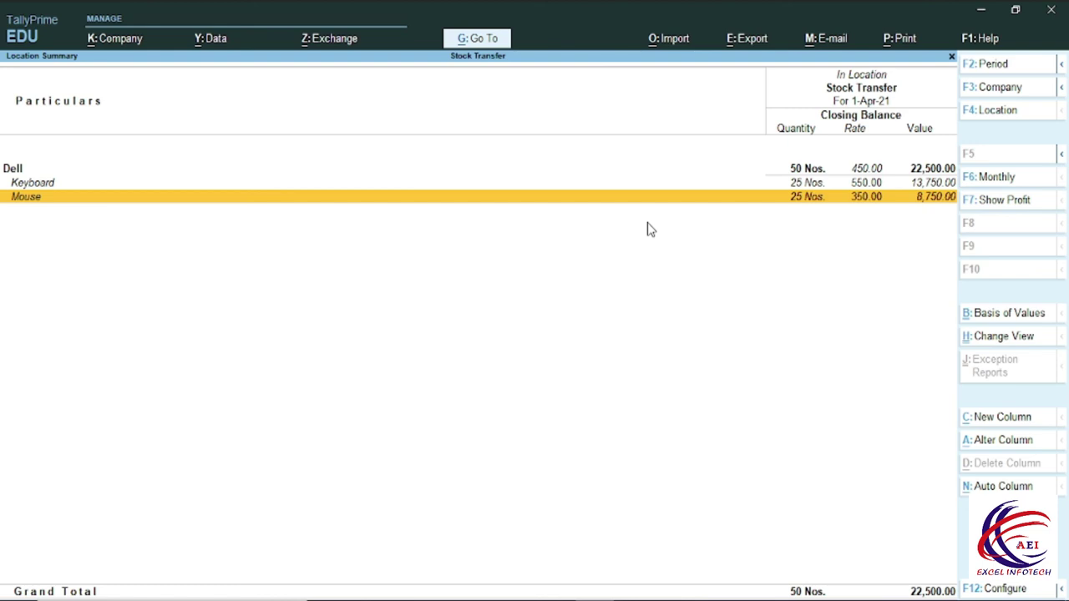
key("alt+F7")
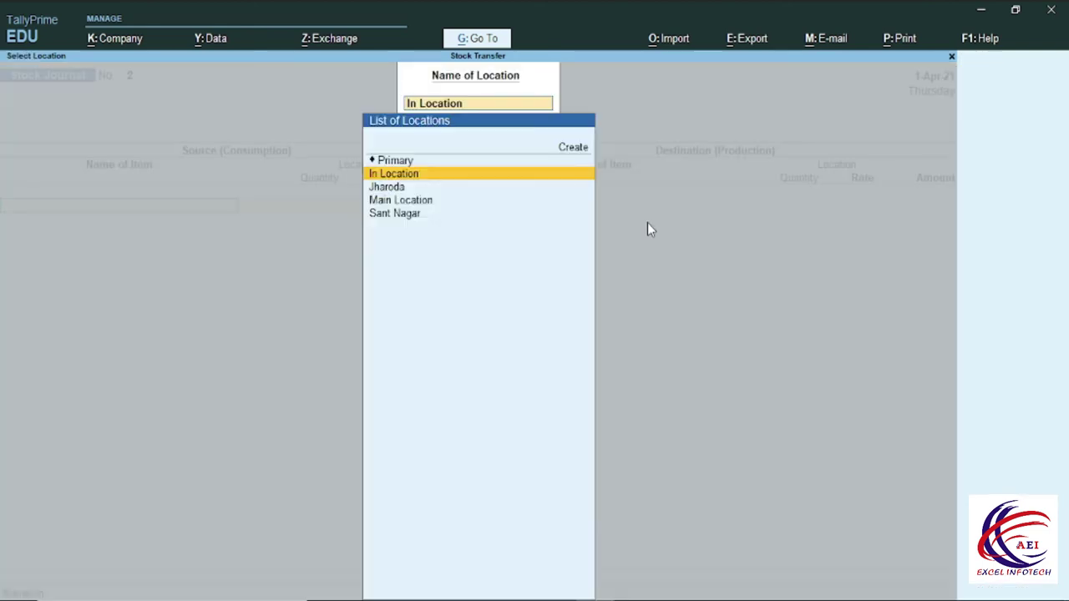
Step: View the stock summary for Sant Nagar in detail, check the Keyboard and Mouse balances, and return to the location list
key("Down")
key("Down")
key("Down")
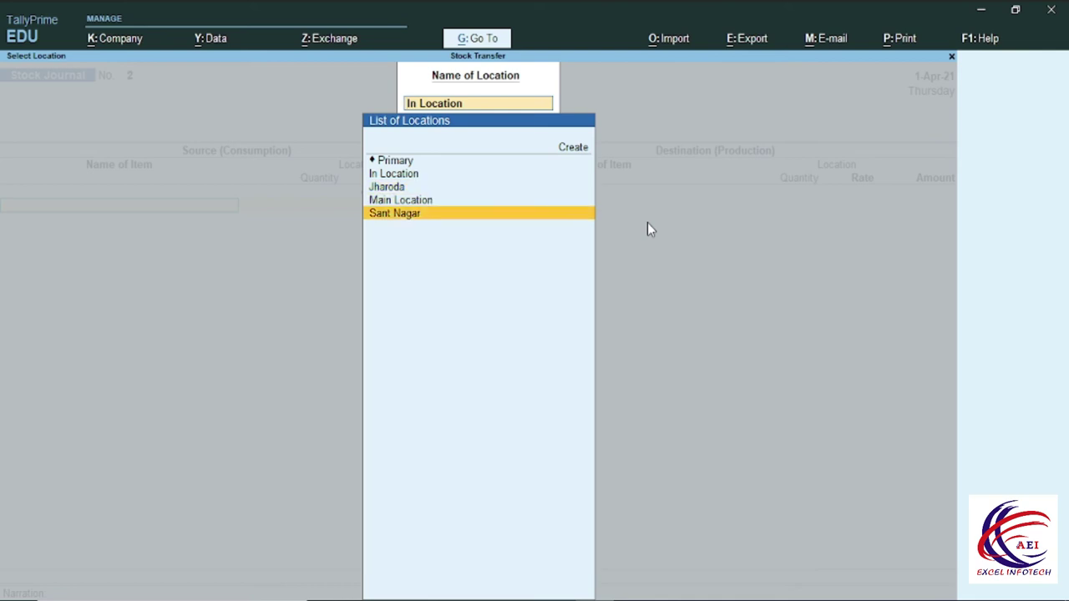
key("Return")
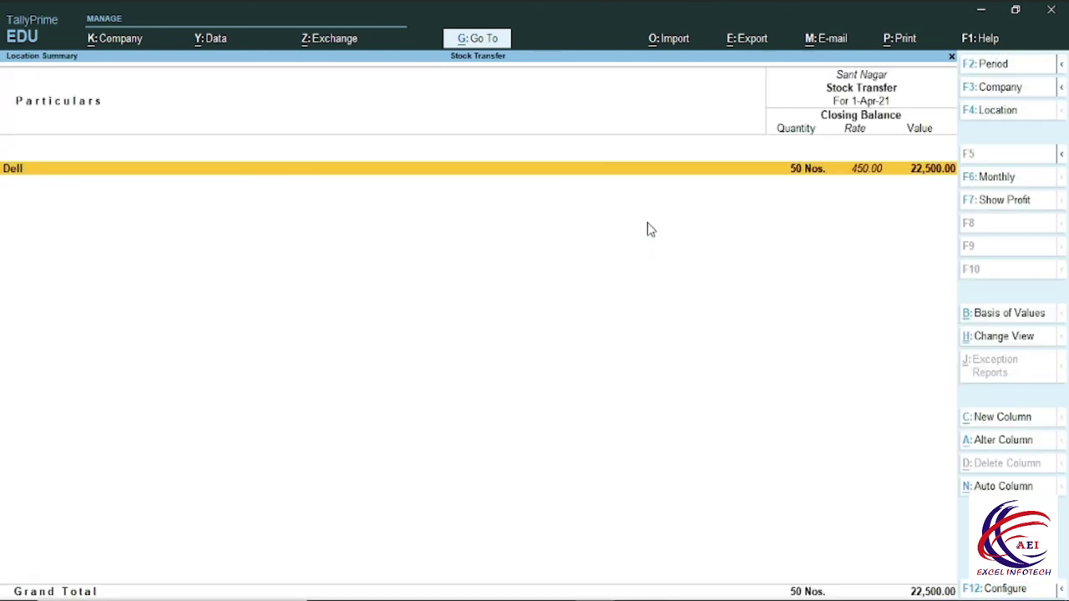
key("alt+F1")
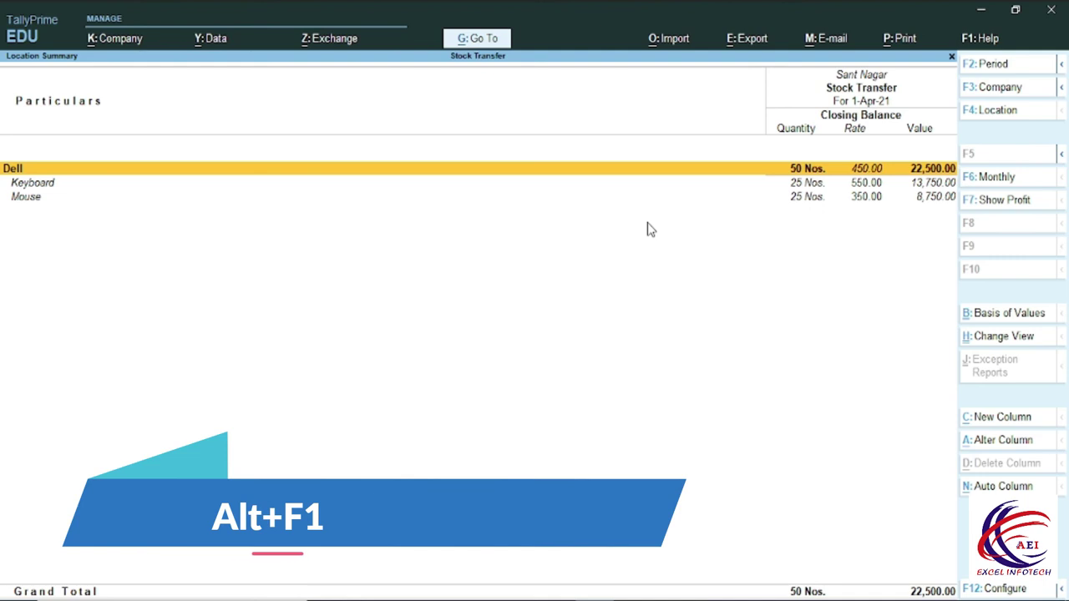
key("Down")
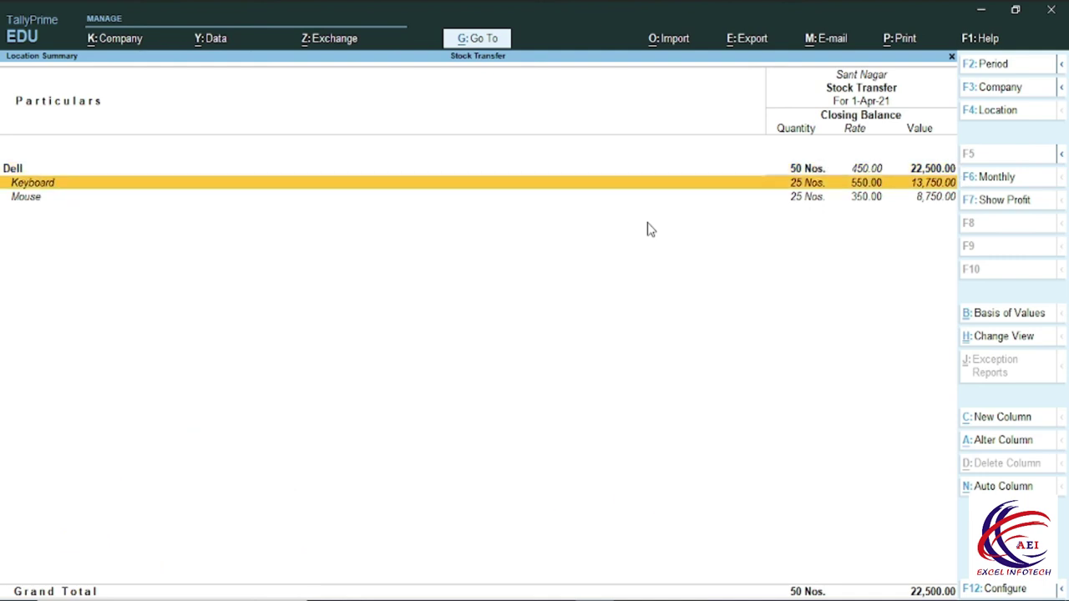
key("Down")
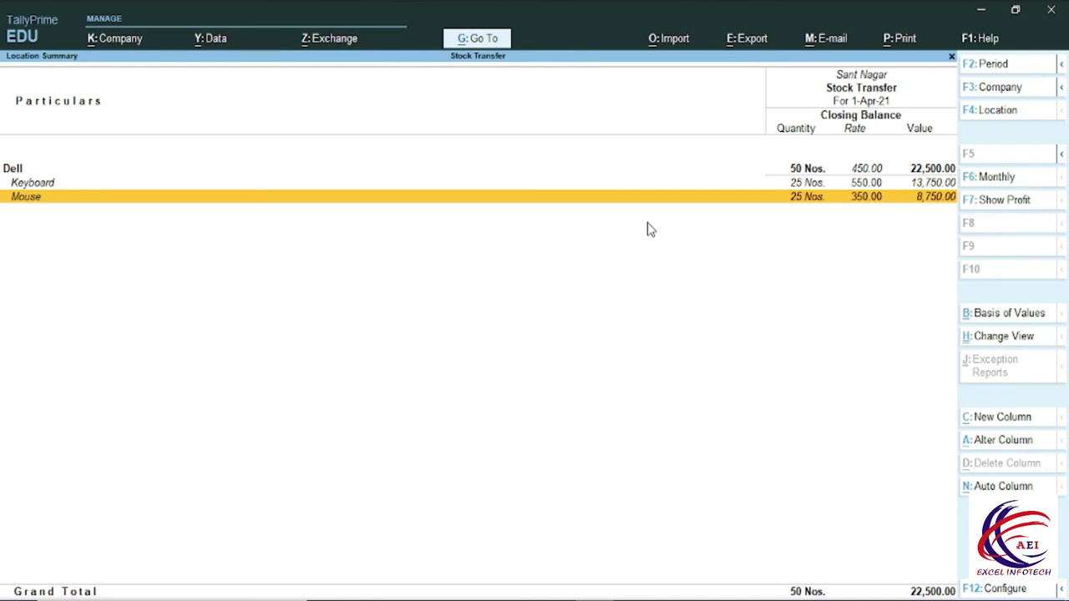
key("Return")
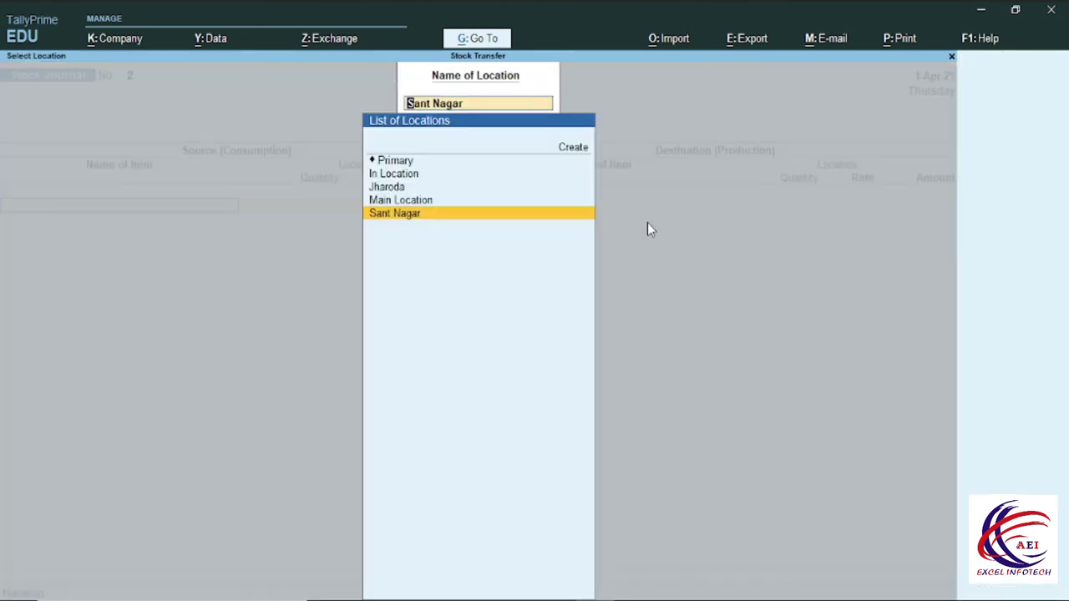
Step: View the detailed stock summary for Jharoda, check the Keyboard and Mouse balances, and go back to the blank stock journal
key("Up")
key("Up")
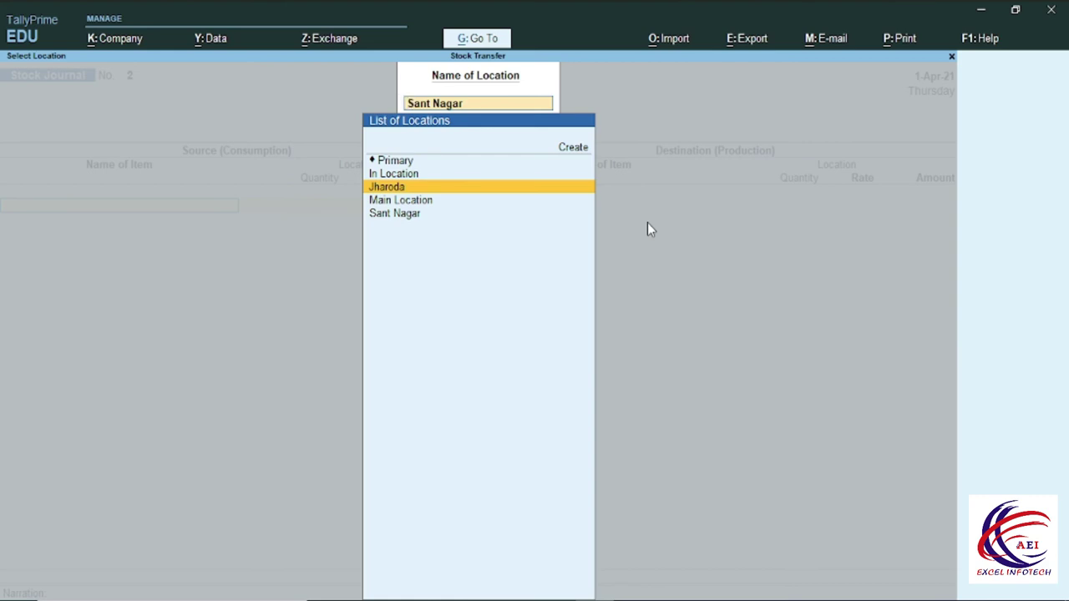
key("Return")
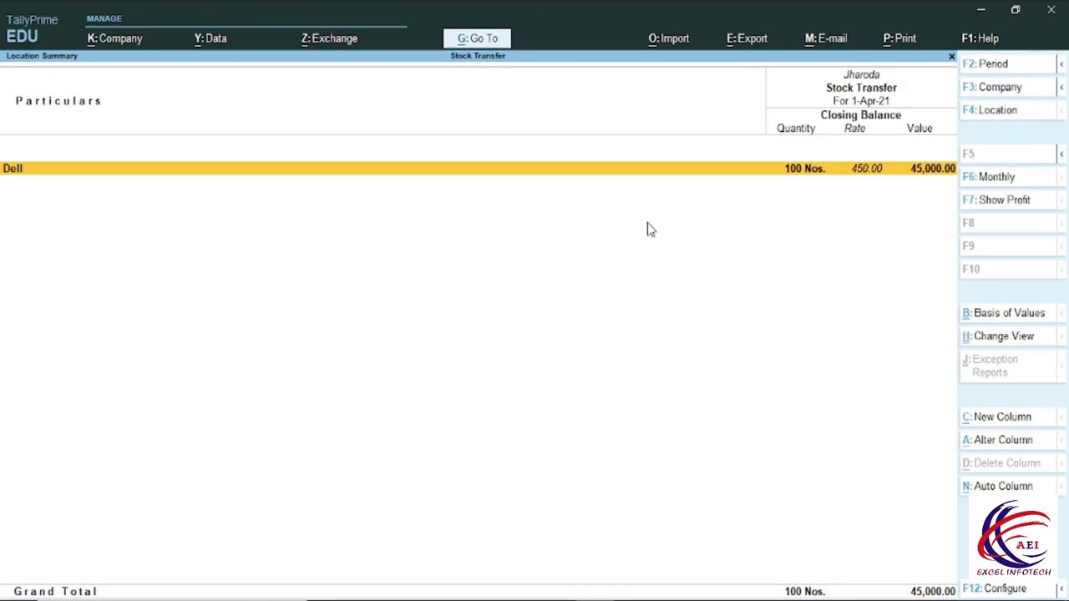
key("alt+F1")
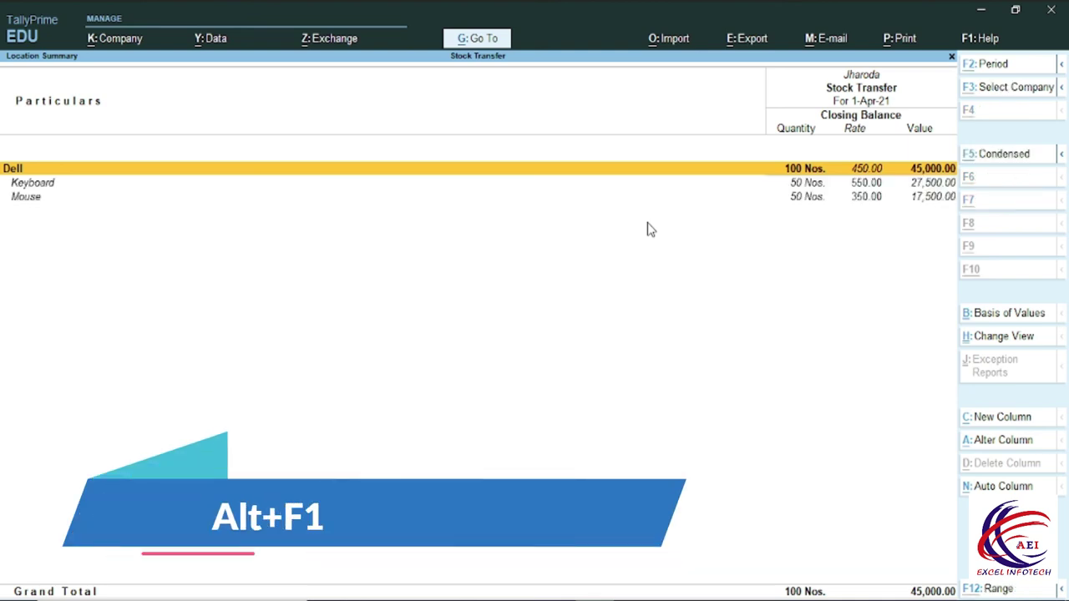
key("Down")
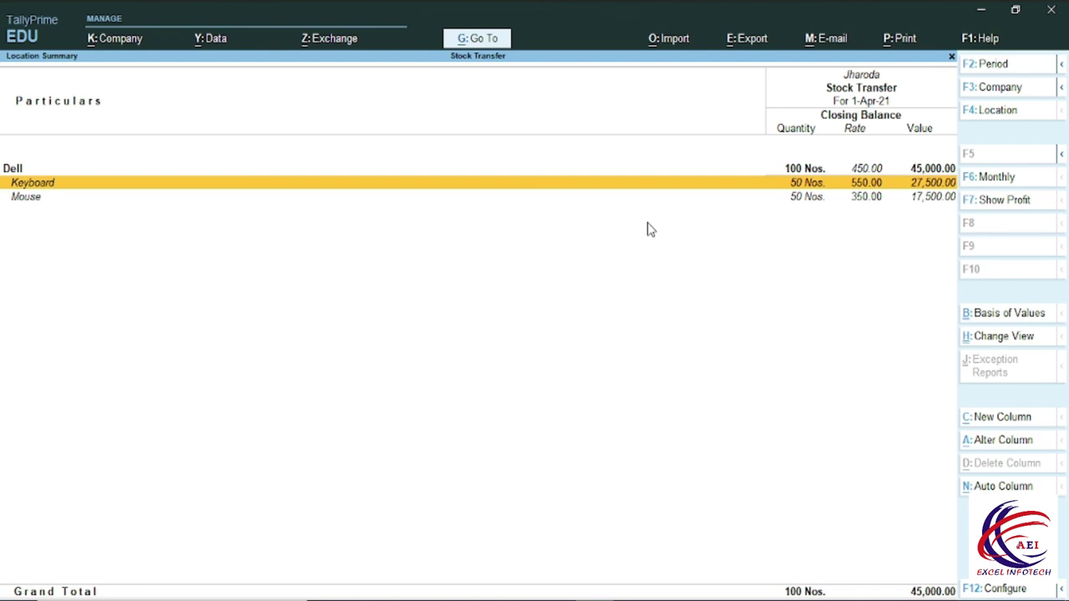
key("Down")
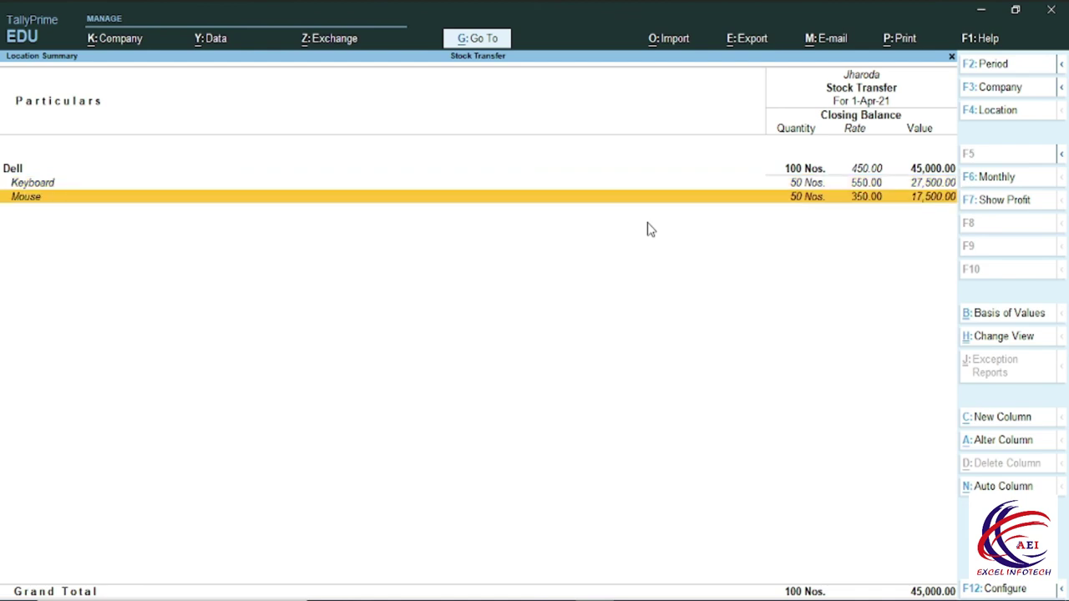
key("Return")
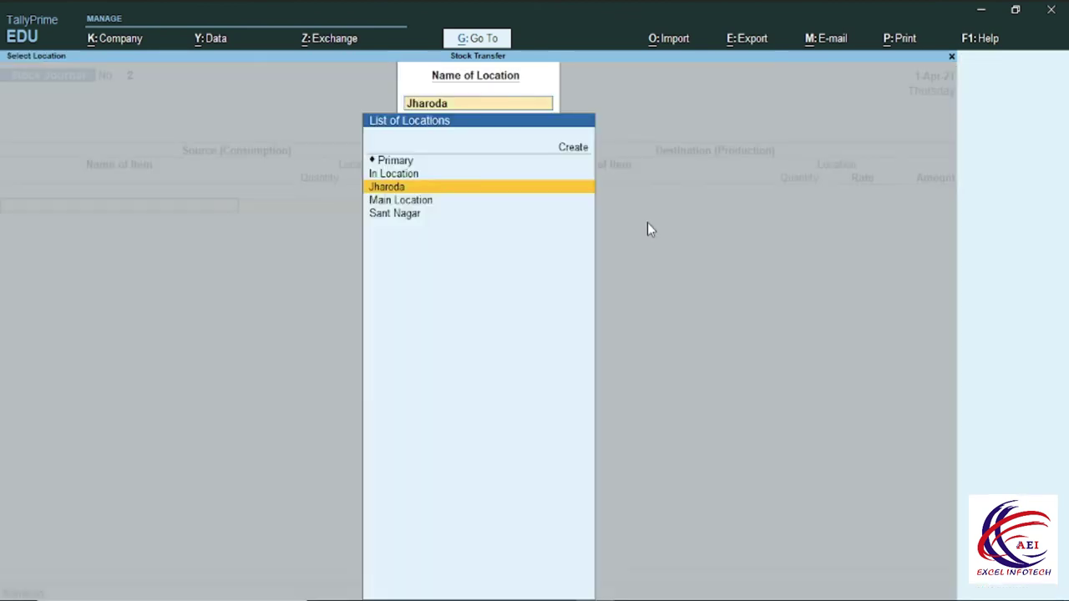
key("Escape")
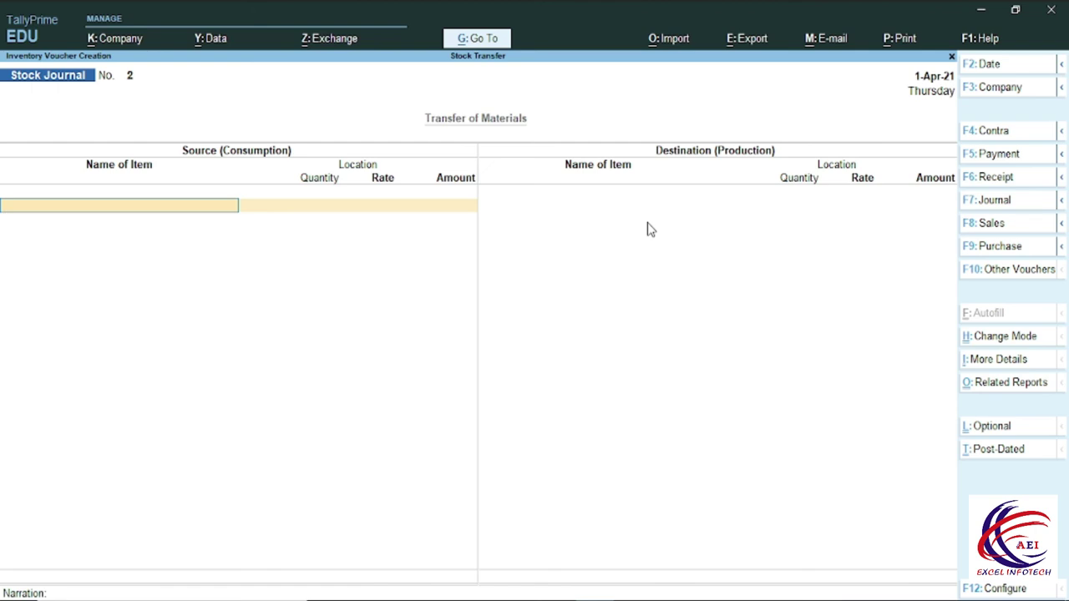
Step: Change the voucher mode to Use for Inter-Location Transfers and set the destination location to In Location
key("ctrl+h")
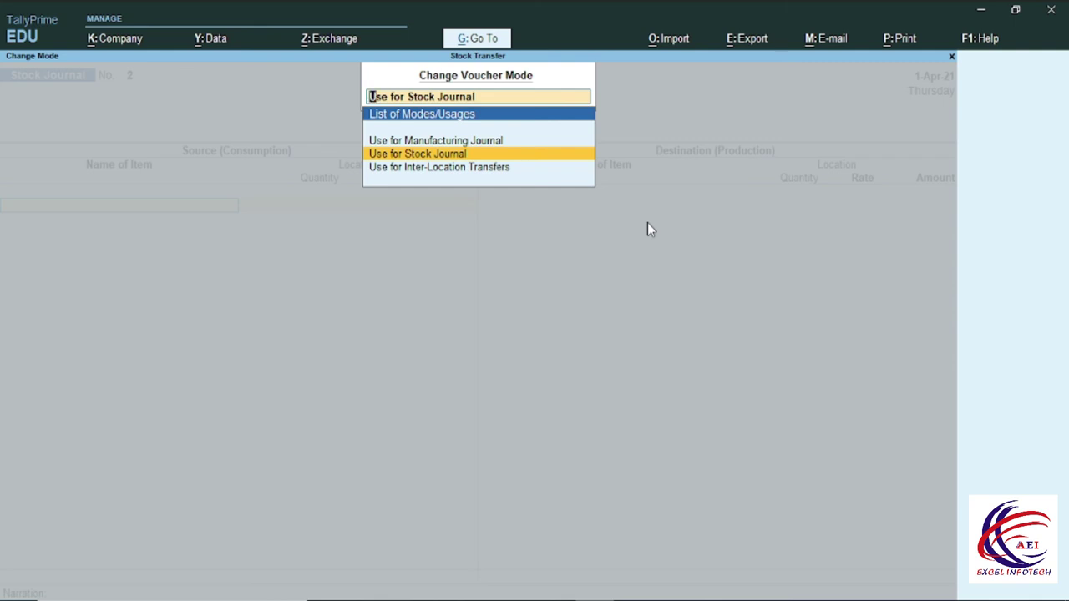
key("Up")
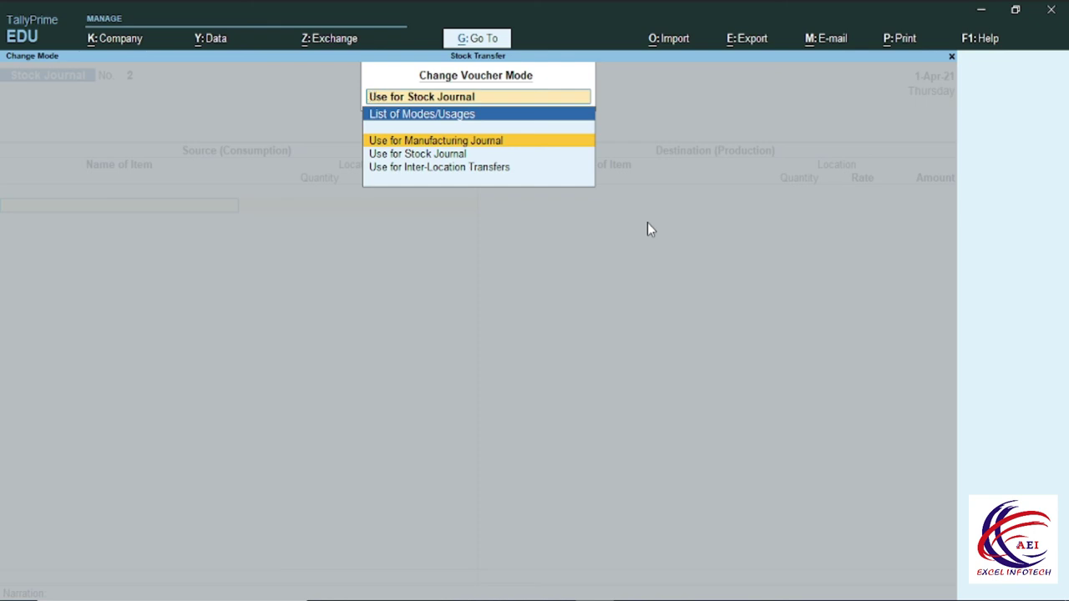
key("Down")
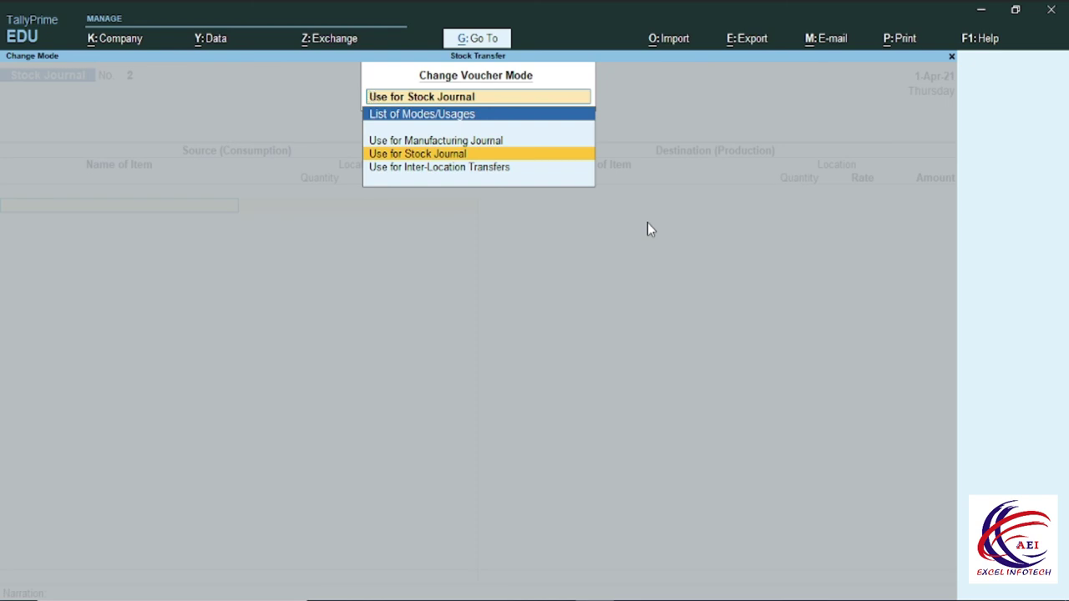
key("Down")
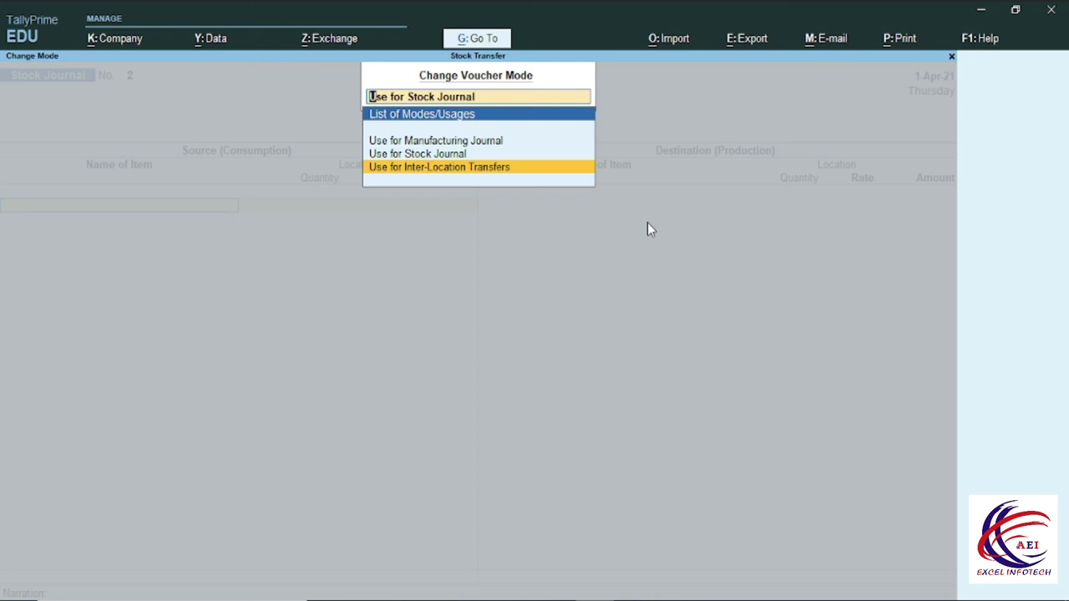
key("Return")
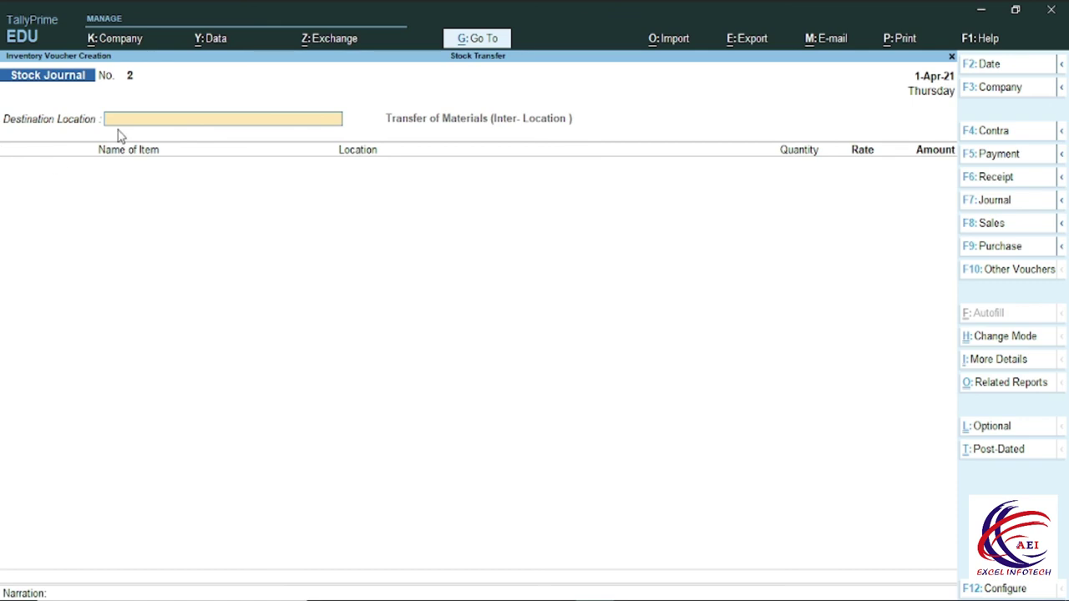
left_click(307, 123)
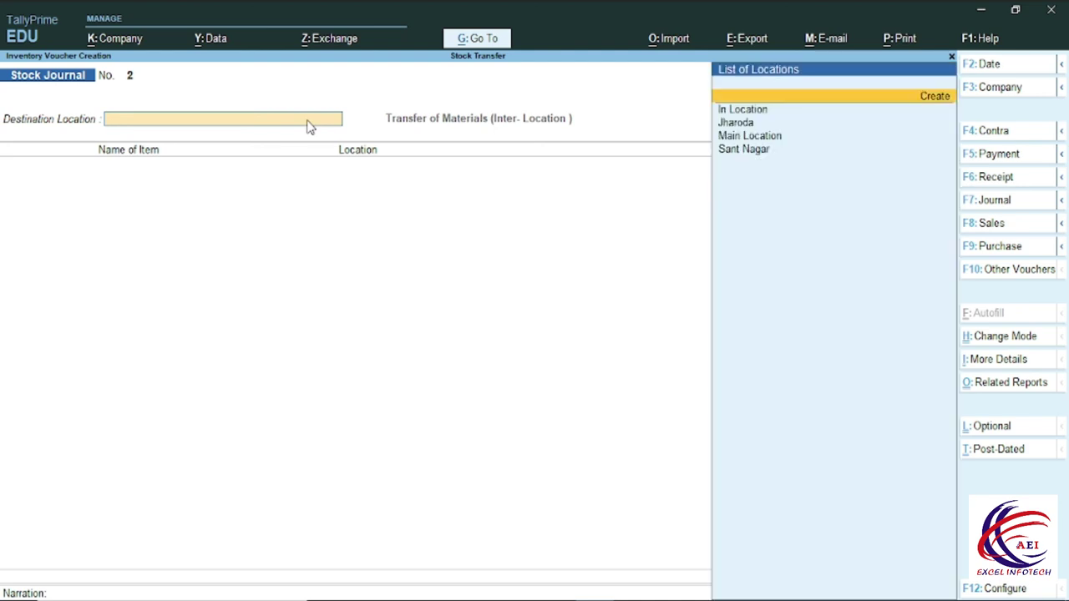
key("Return")
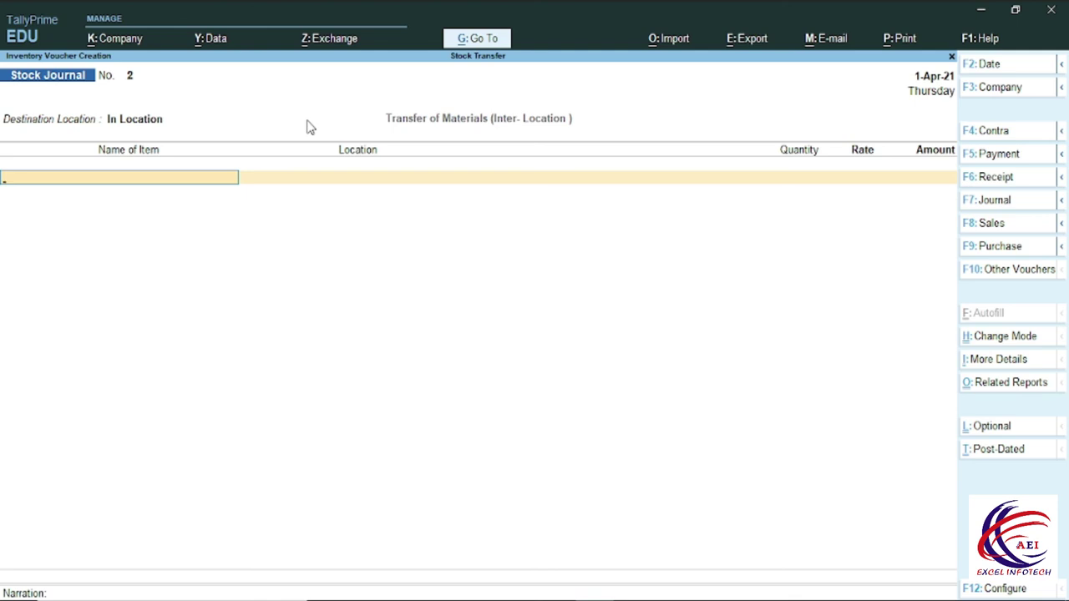
Step: Add Keyboard to the transfer with Jharoda as source location and a quantity of 5 Nos., keeping the default rate
key("space")
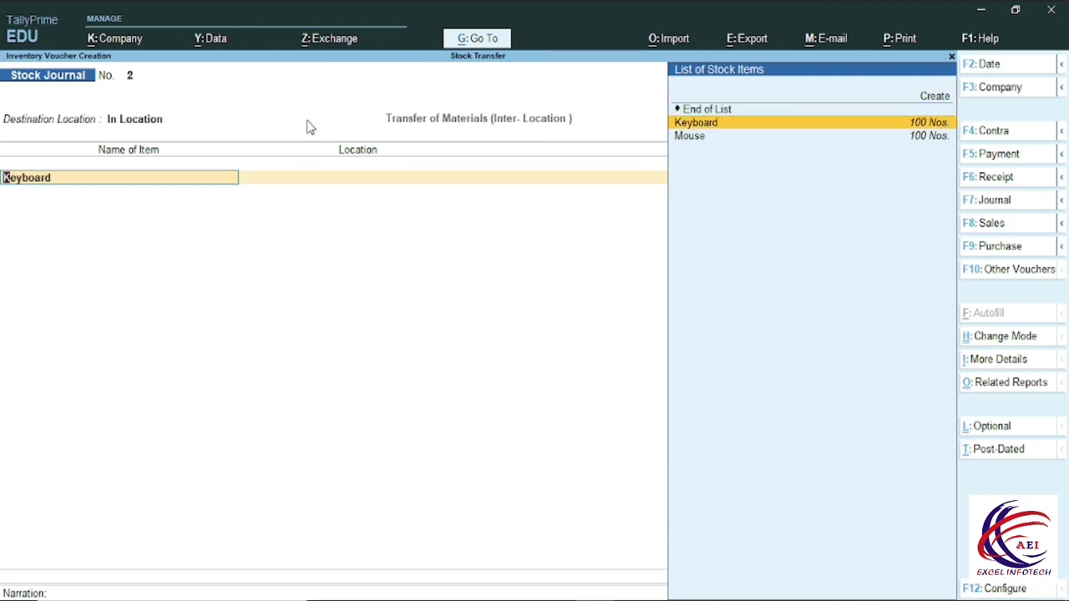
key("Return")
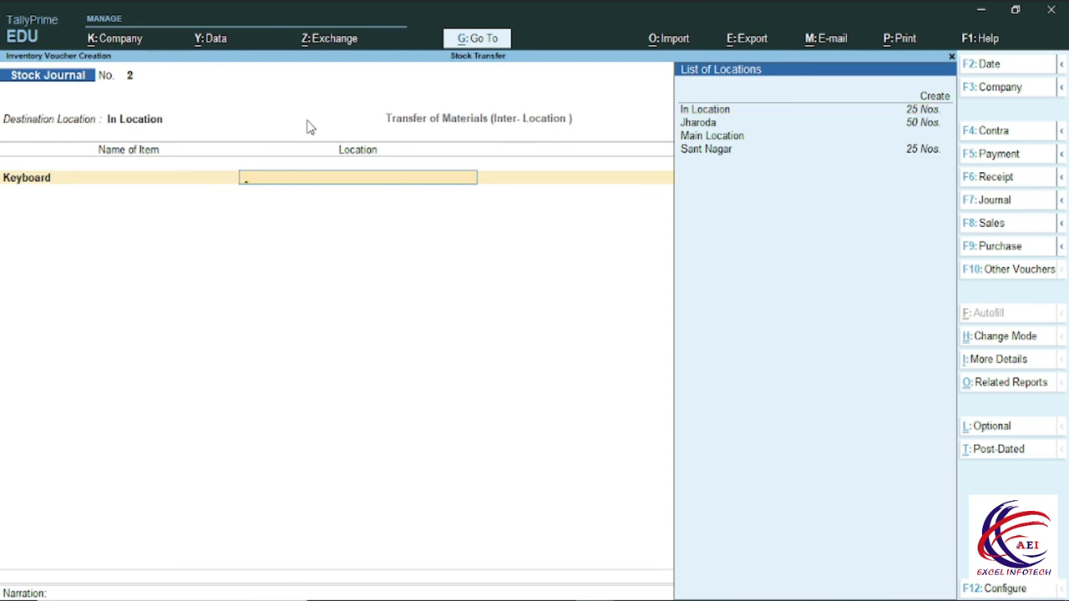
key("Down")
key("Down")
key("Down")
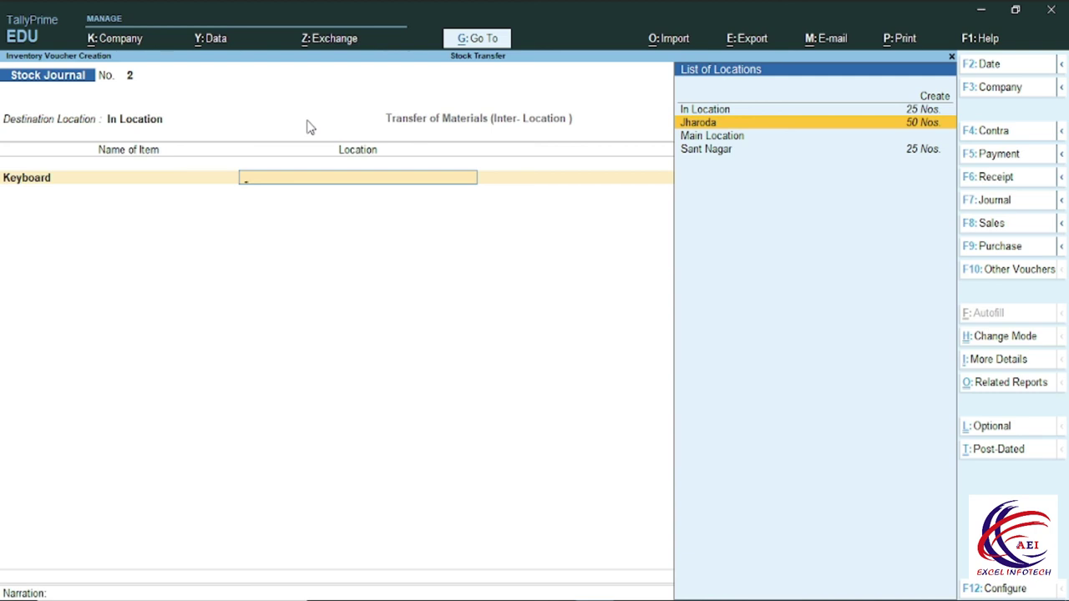
key("Return")
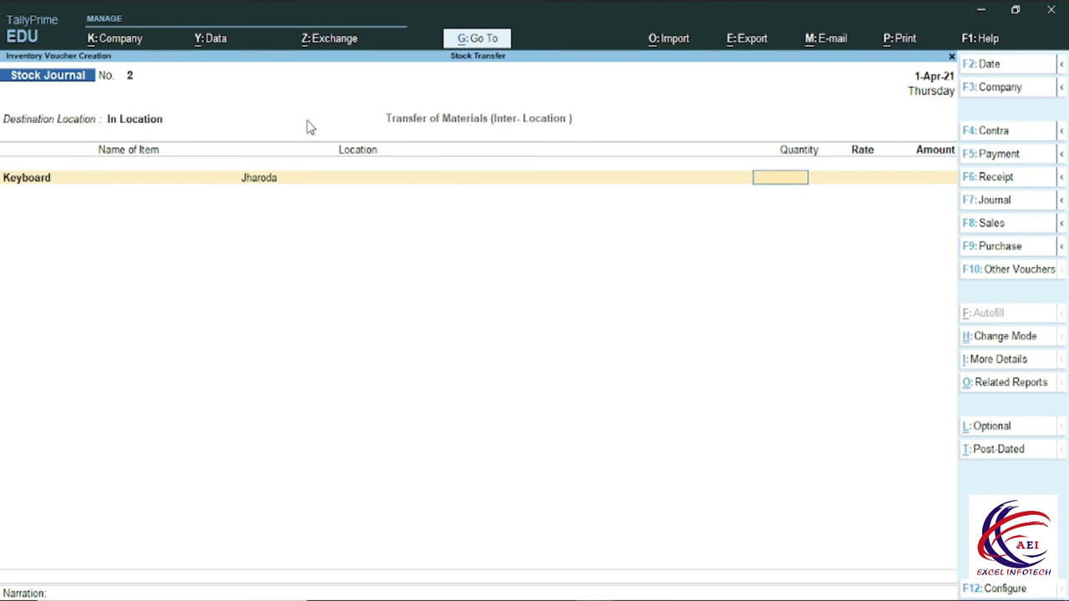
type("5")
key("Return")
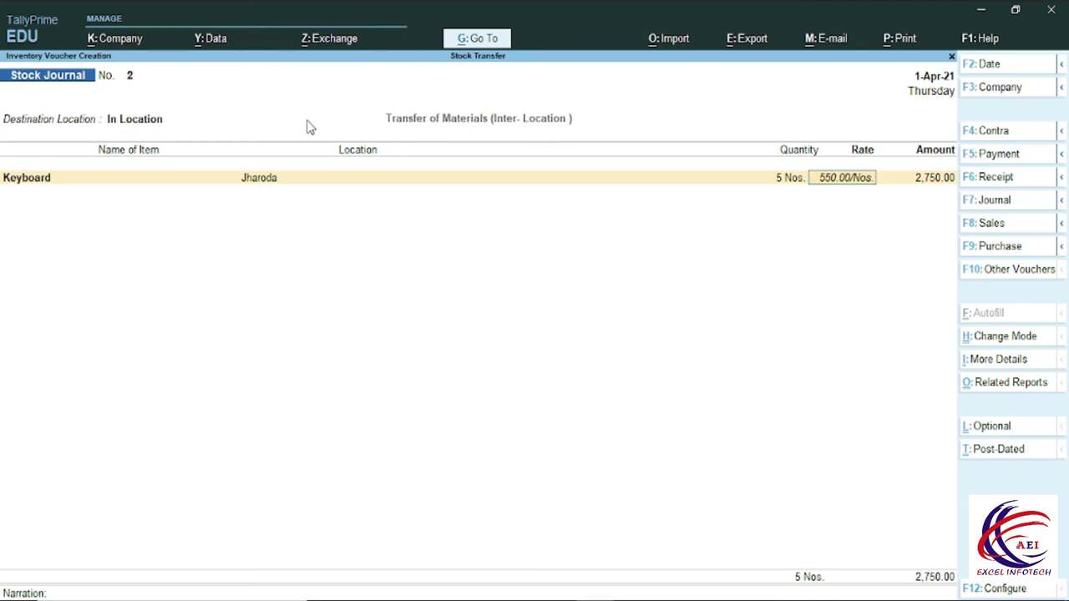
key("Return")
key("Return")
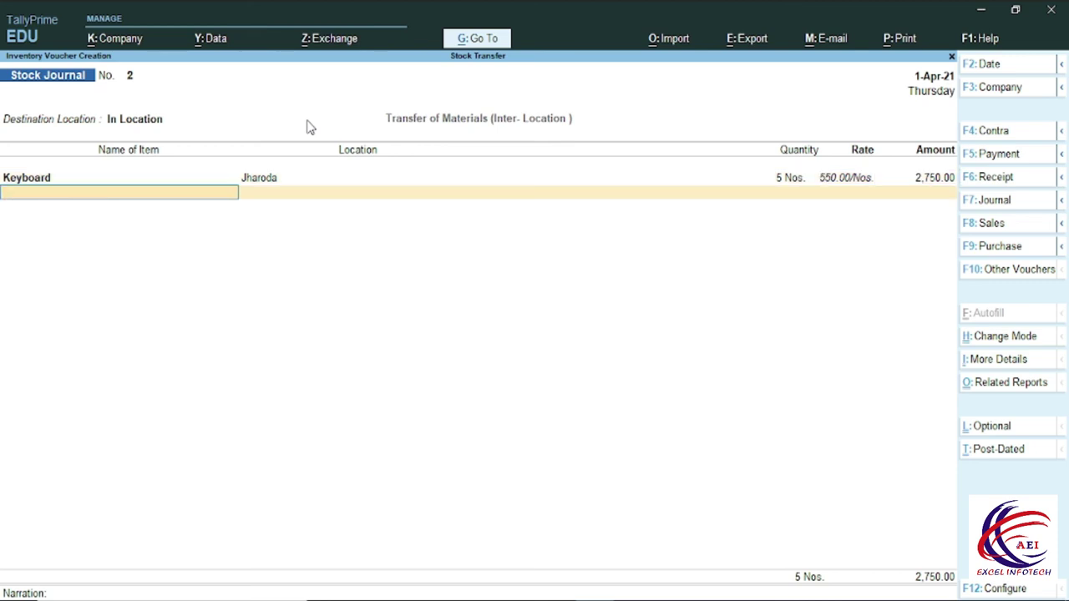
Step: Add Mouse as the second transfer item from Jharoda with a quantity of 5 Nos., keeping the default rate
key("Up")
key("Down")
key("Down")
key("Return")
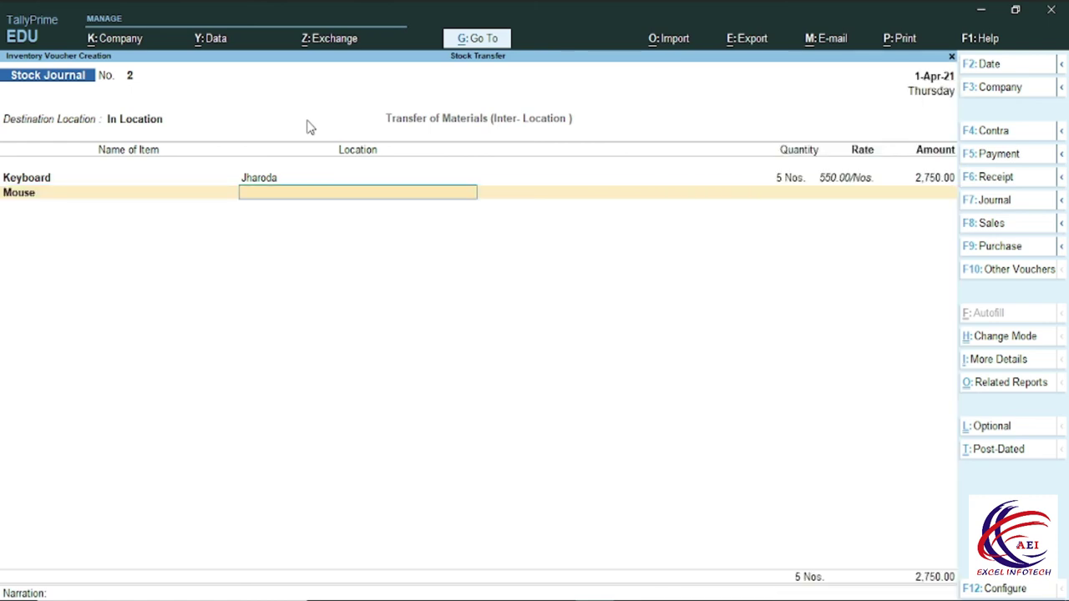
key("Down")
key("Down")
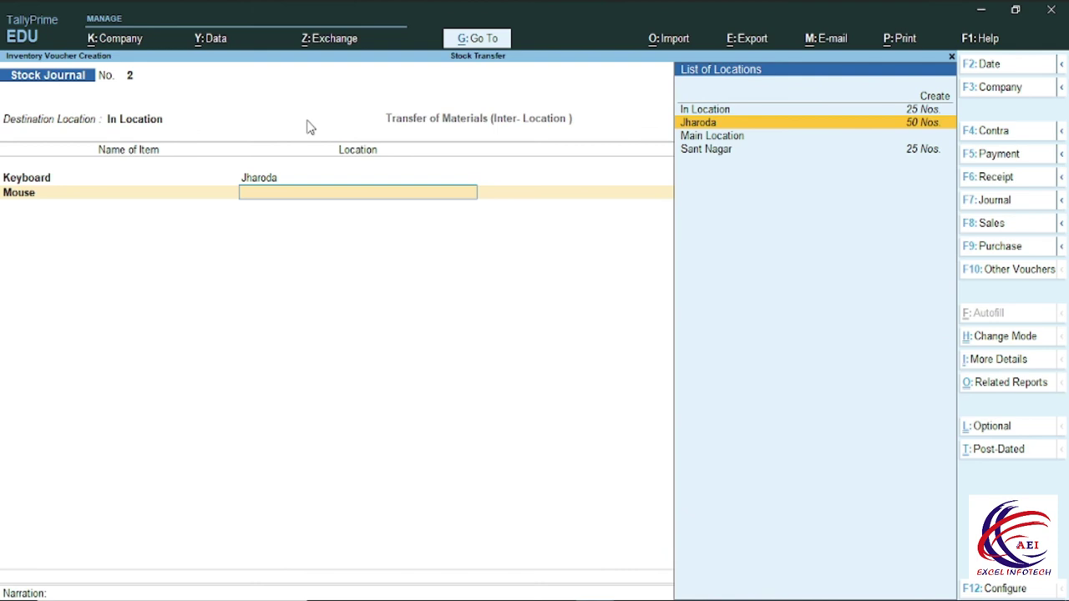
key("Return")
type("5")
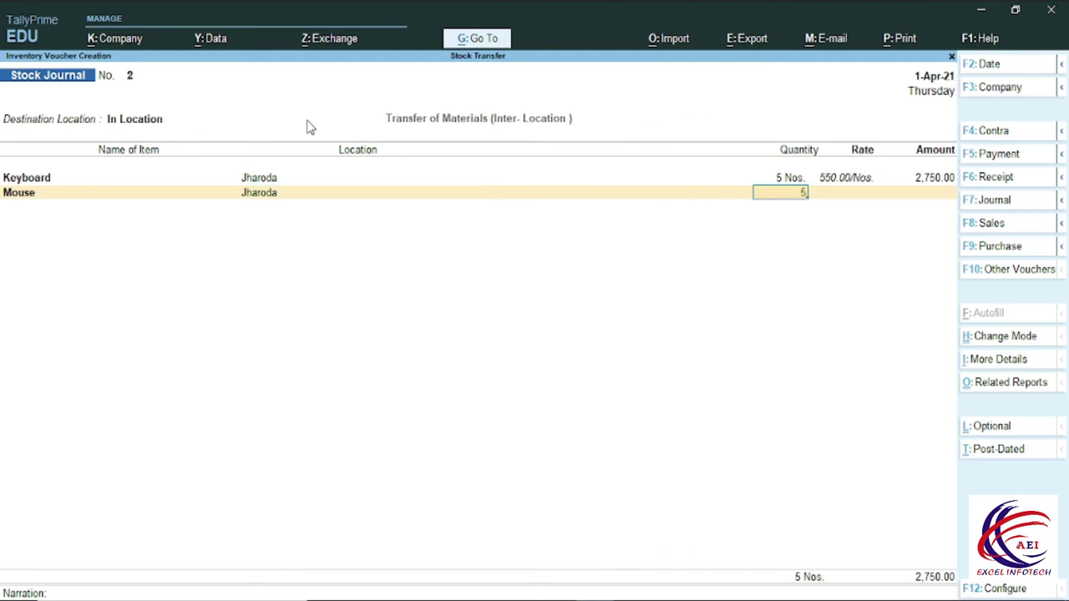
key("Return")
key("Return")
key("Return")
Step: Finish the item list, leave the narration blank, and save the inter-location transfer voucher
key("Return")
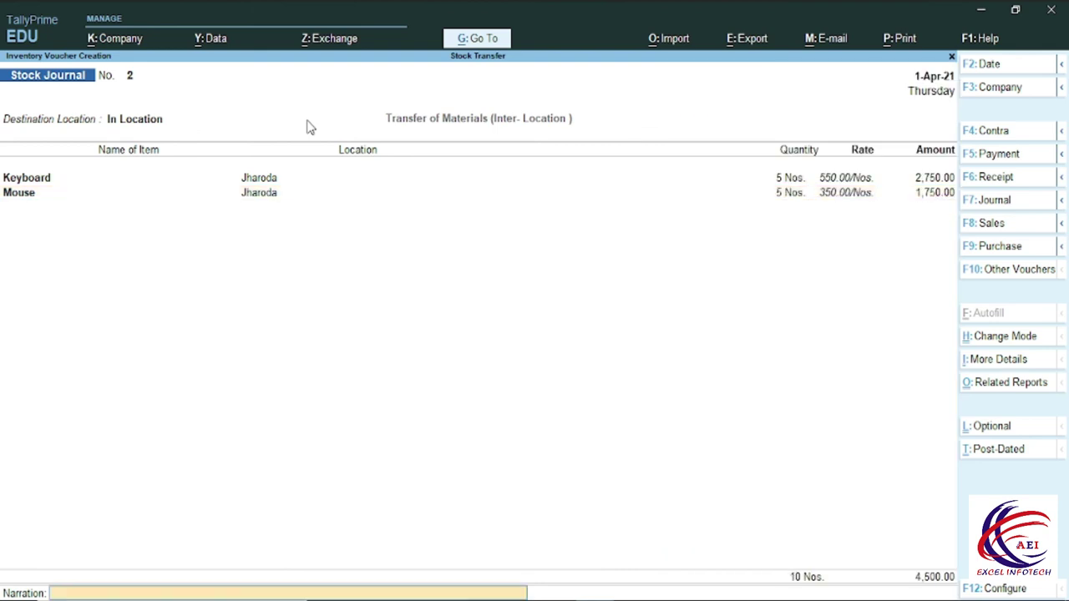
key("Return")
key("Return")
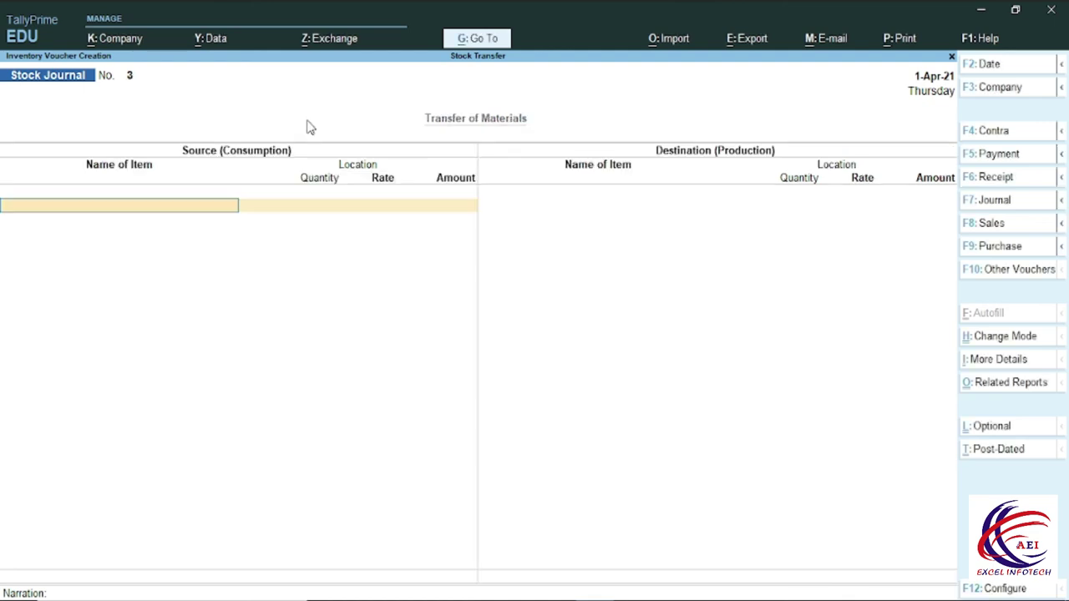
Step: Open the Godown Summary for In Location in detailed view, check the Keyboard and Mouse balances, and return to the location list
key("alt+g")
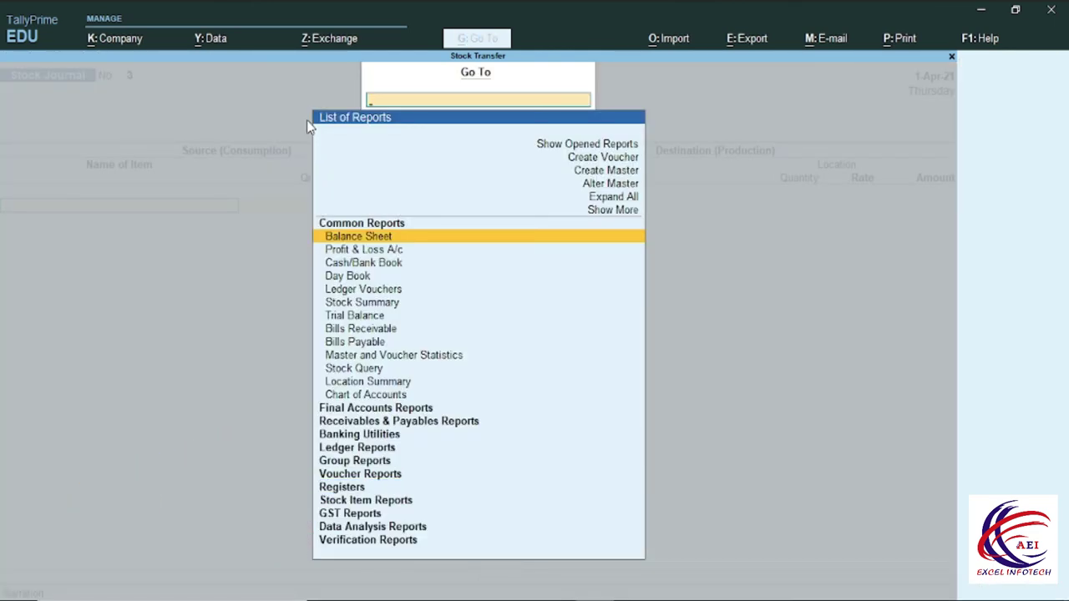
type("Go")
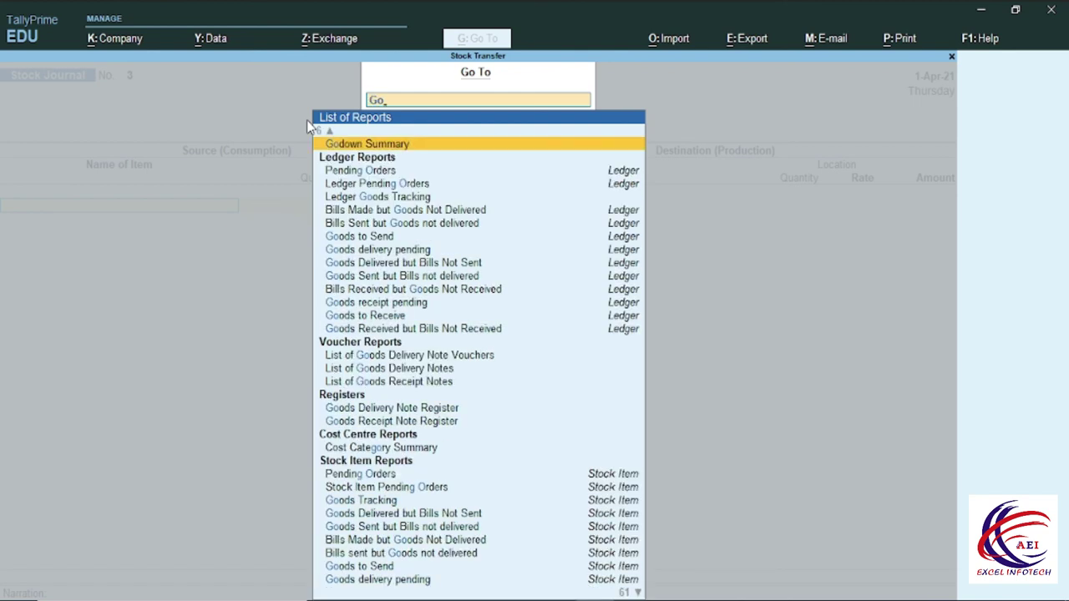
key("Return")
key("Down")
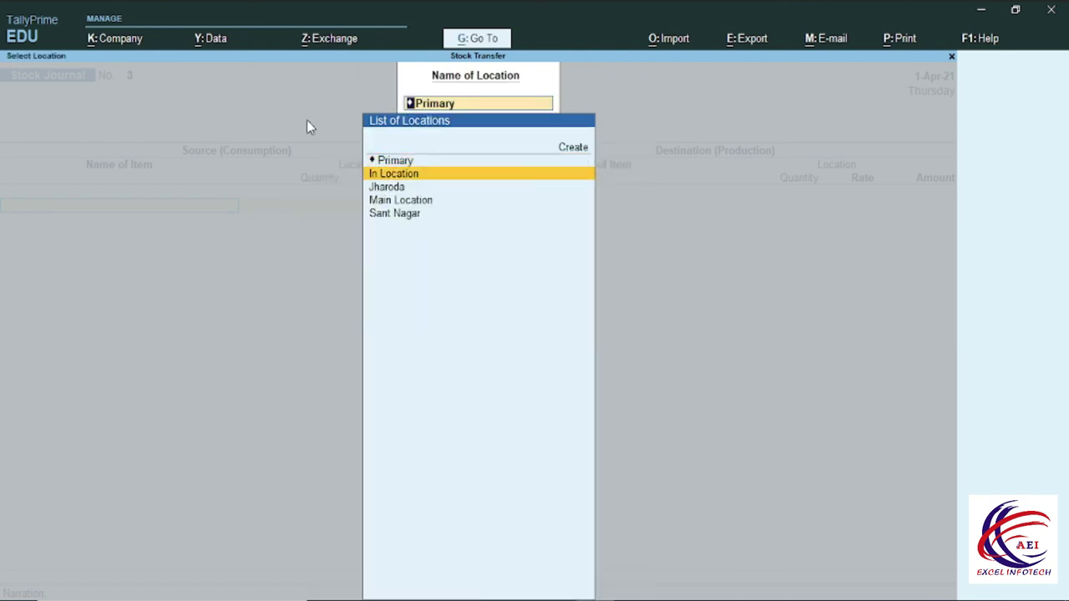
key("Return")
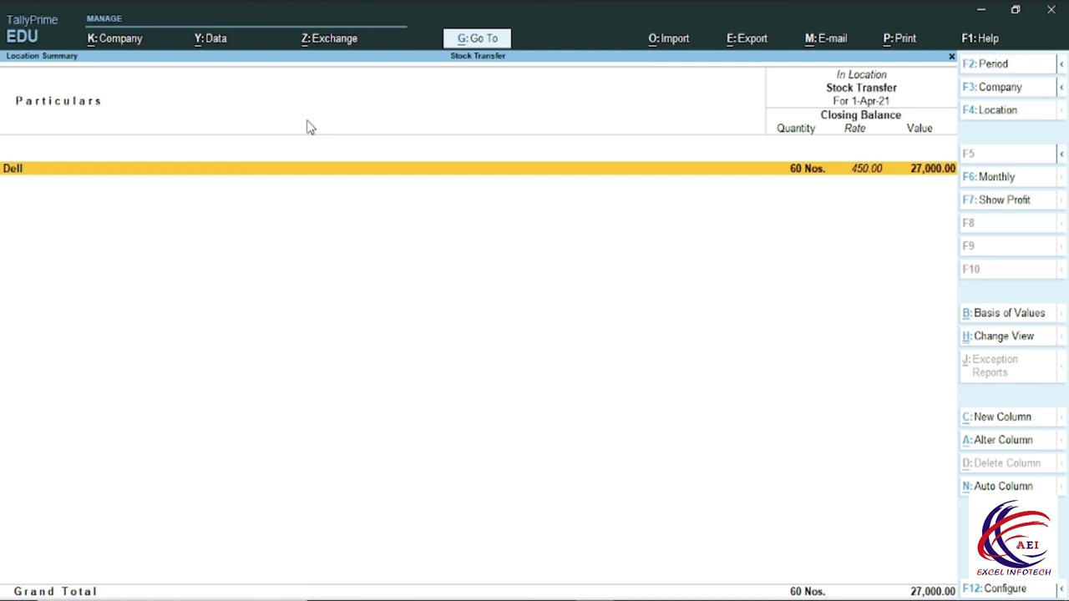
key("alt+F1")
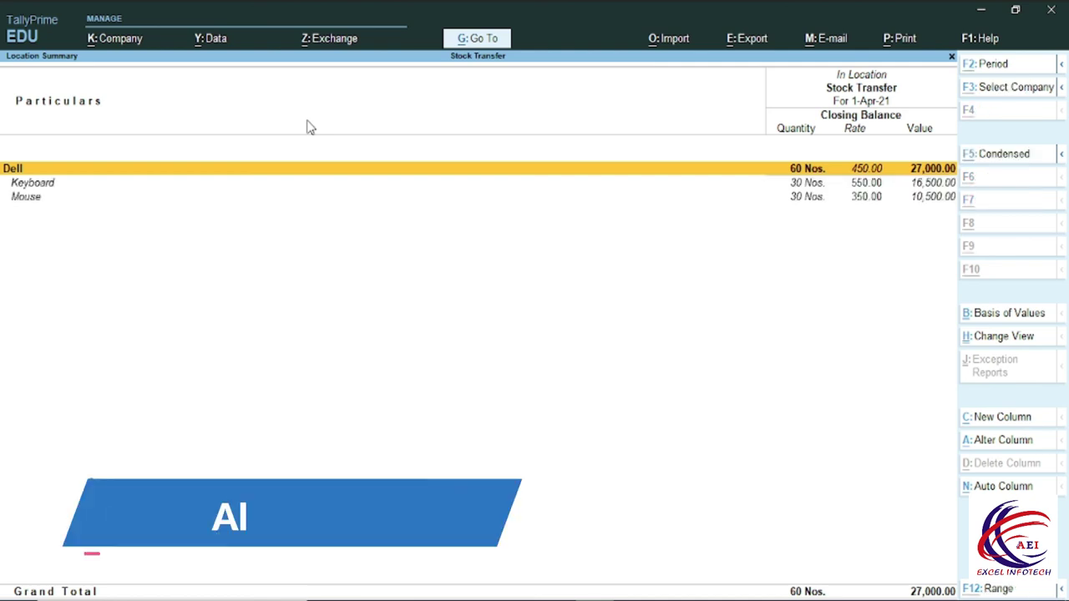
key("Down")
key("Down")
key("Up")
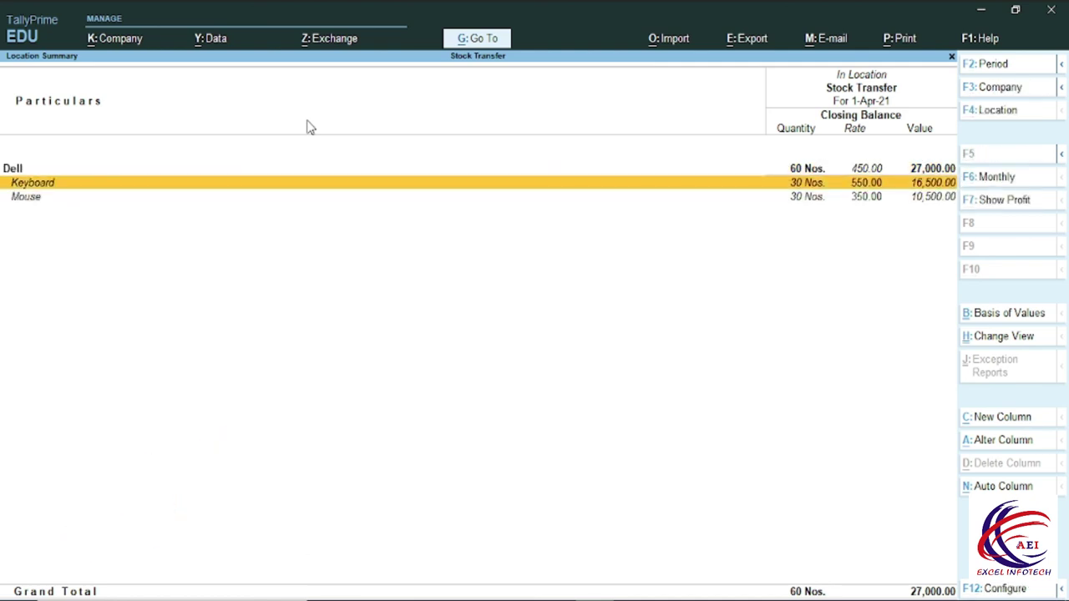
key("Down")
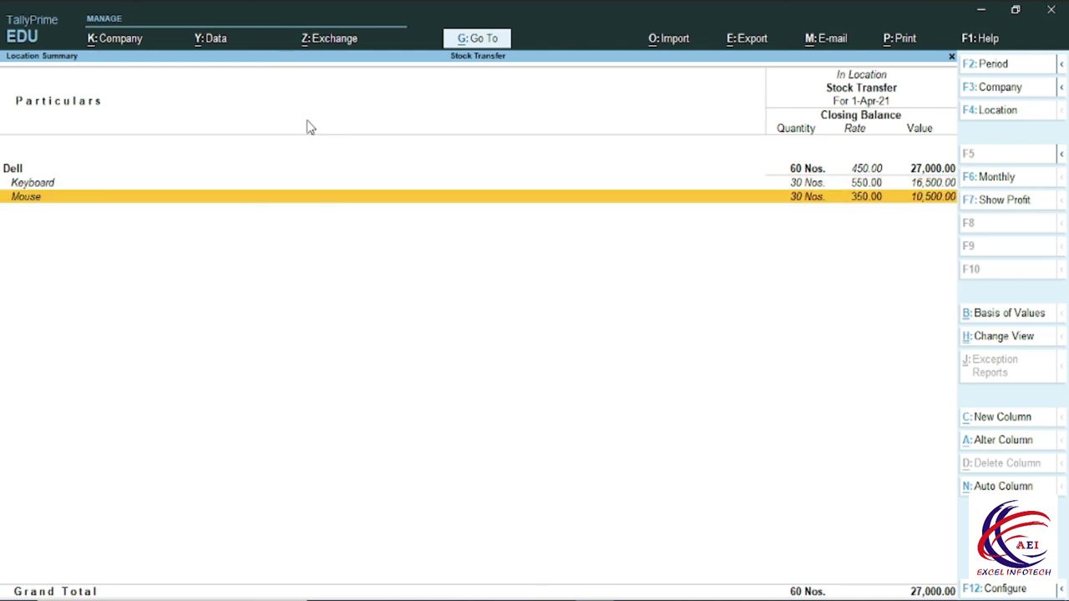
key("Return")
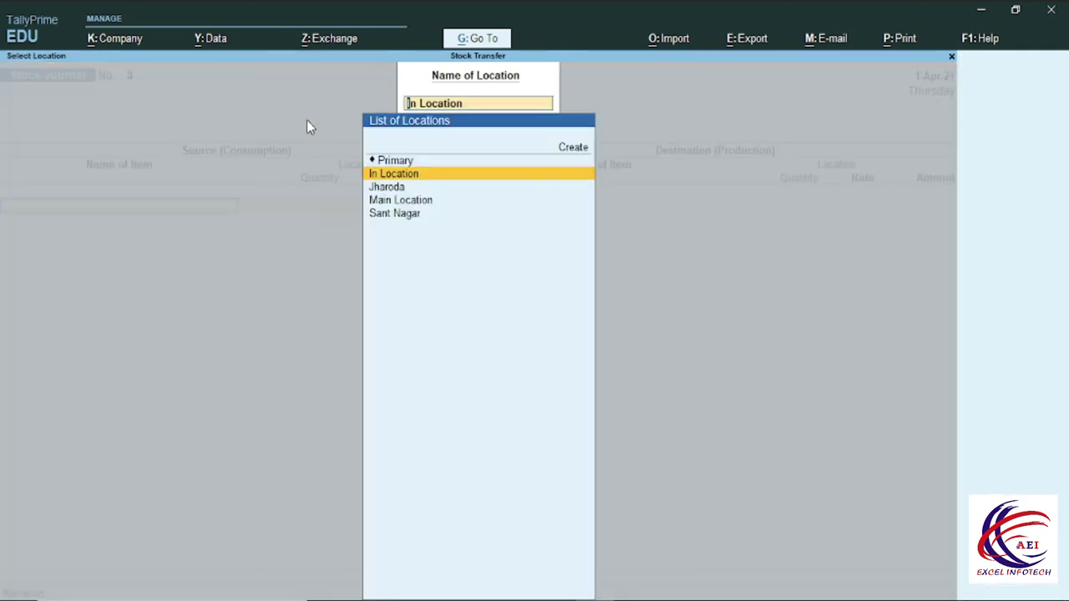
Step: View the Jharoda location summary at item level, review the Keyboard and Mouse balances, and return to the blank stock journal
key("Down")
key("Return")
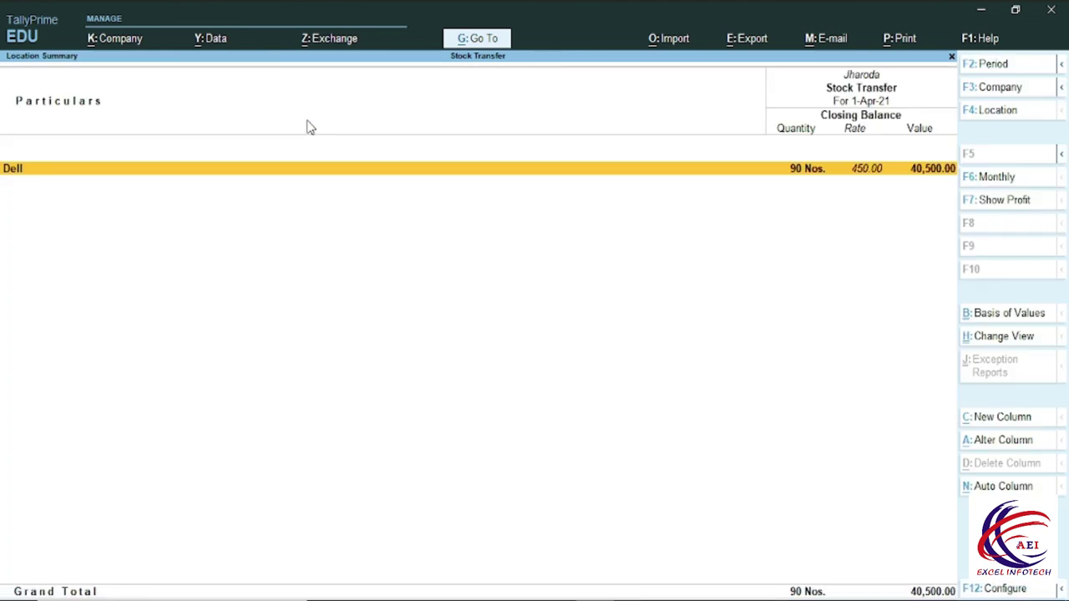
key("alt+F1")
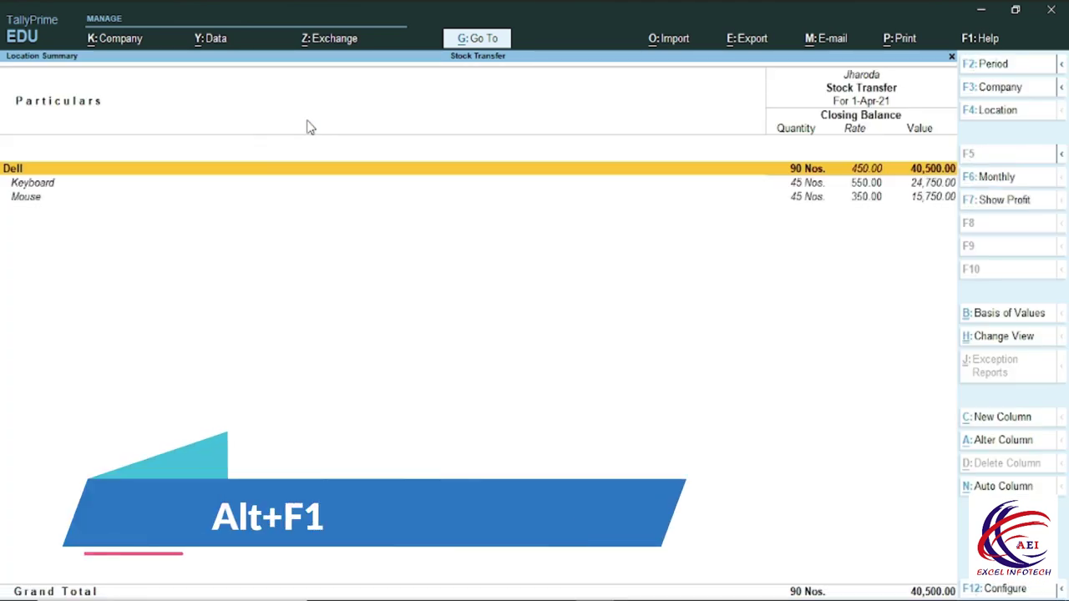
key("Down")
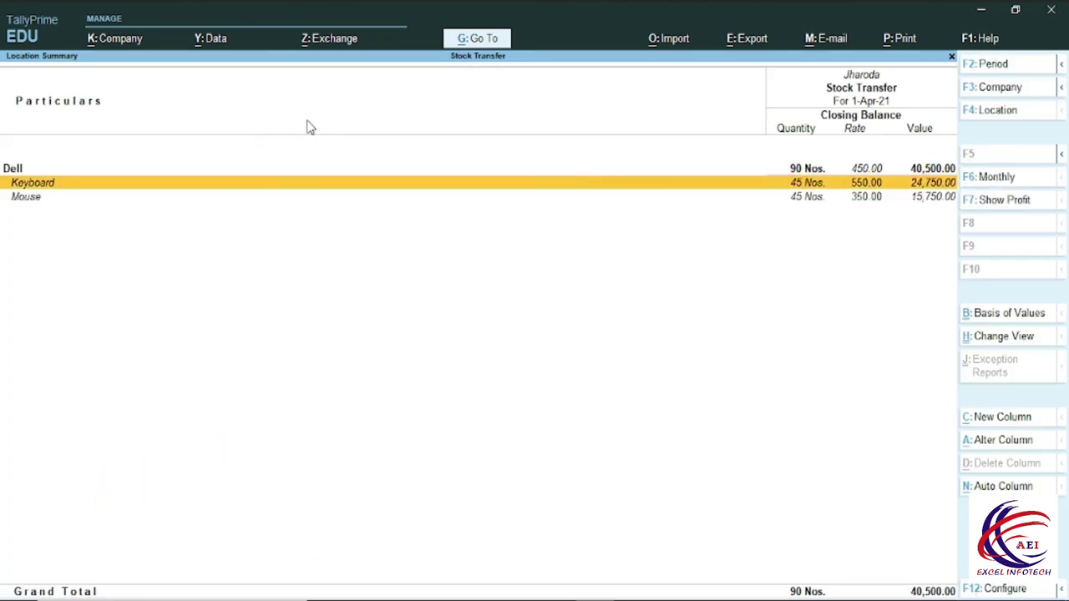
key("Down")
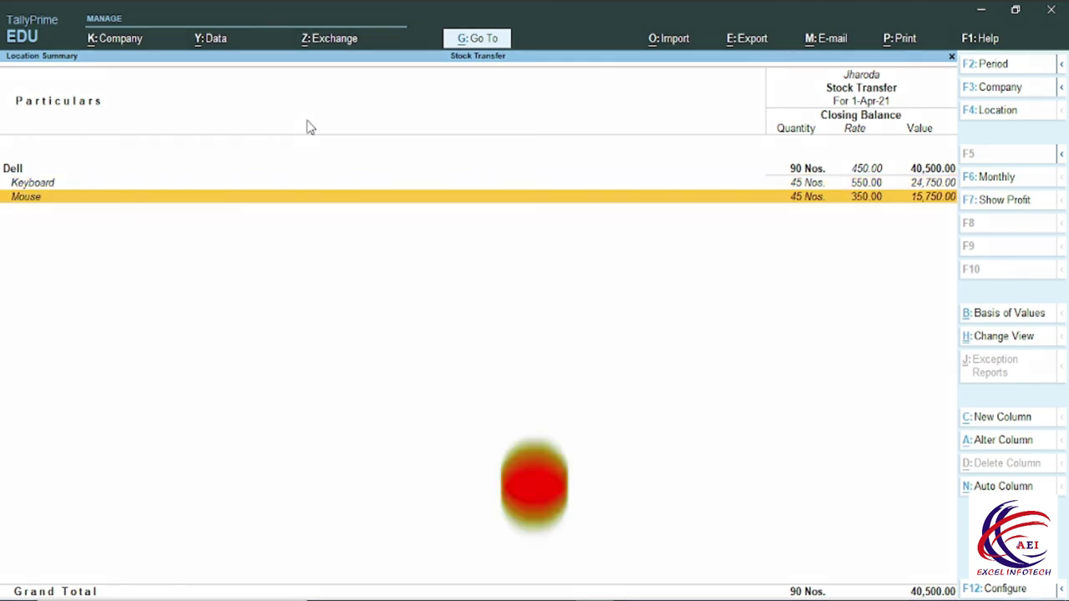
key("alt+F7")
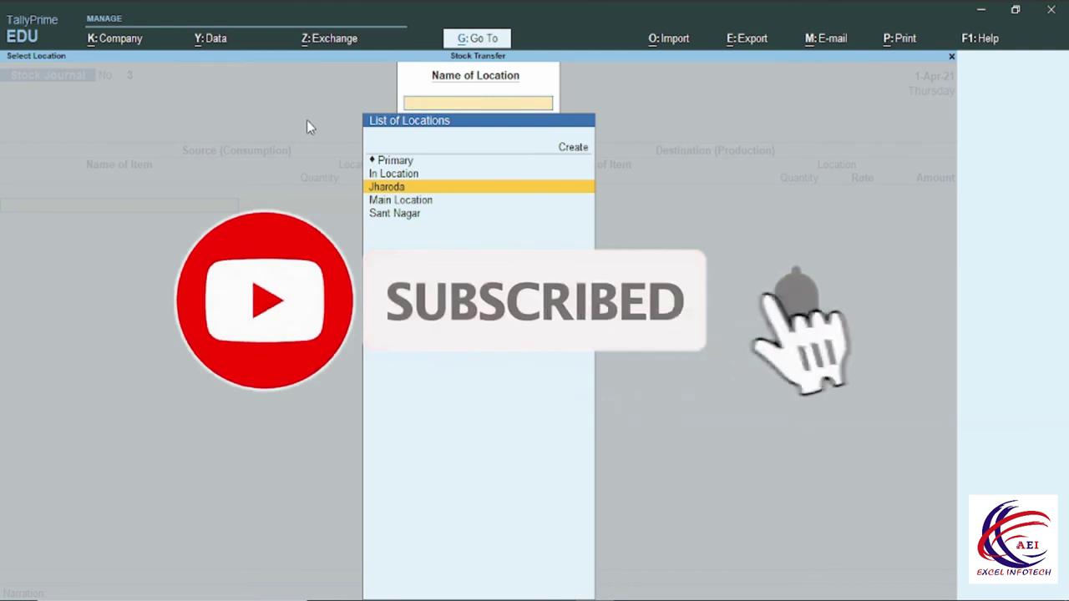
key("Return")
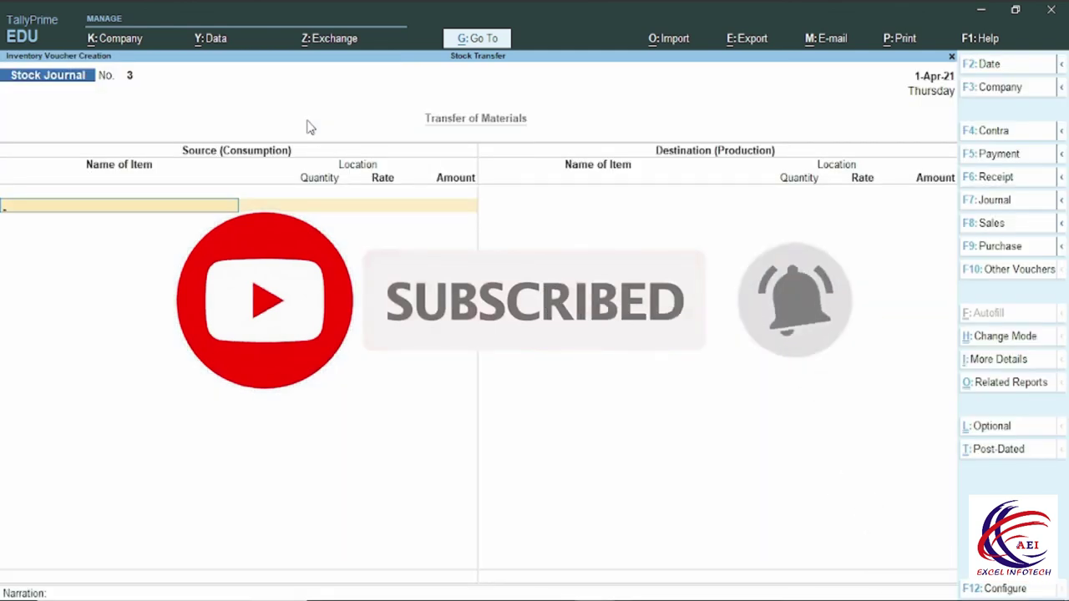